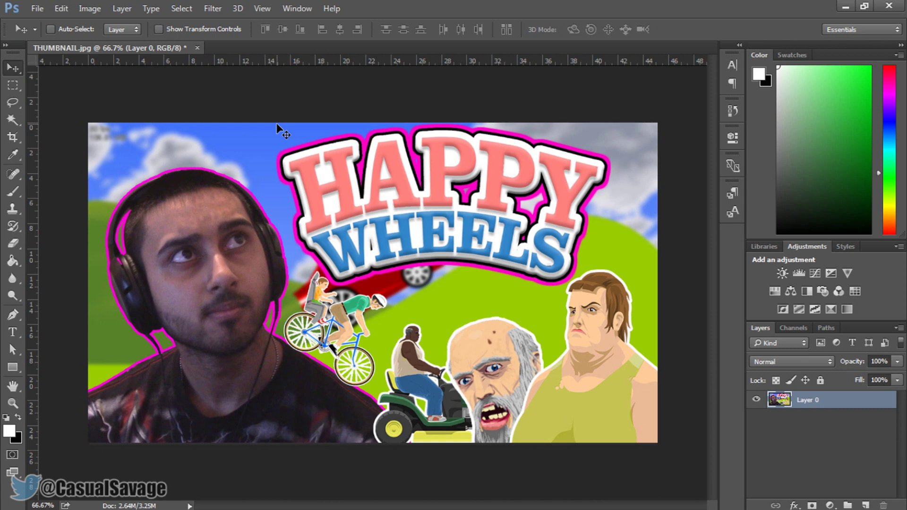
# Close the open THUMBNAIL.jpg document
pyautogui.click(197, 48)
pyautogui.click(164, 49)
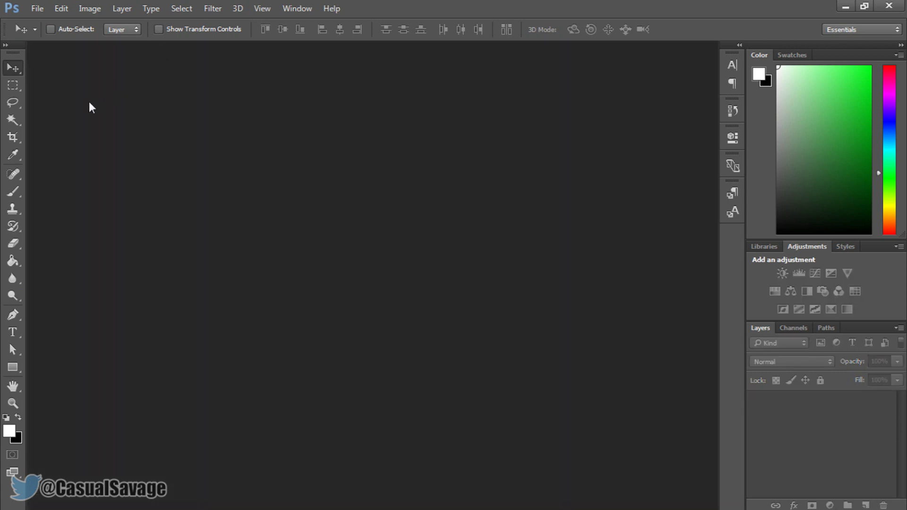
# Try to move the locked Background layer of THUMBNAIL.jpg with the Move tool
pyautogui.moveTo(236, 222)
pyautogui.mouseDown()
pyautogui.moveTo(255, 242)
pyautogui.moveTo(242, 230)
pyautogui.mouseUp()
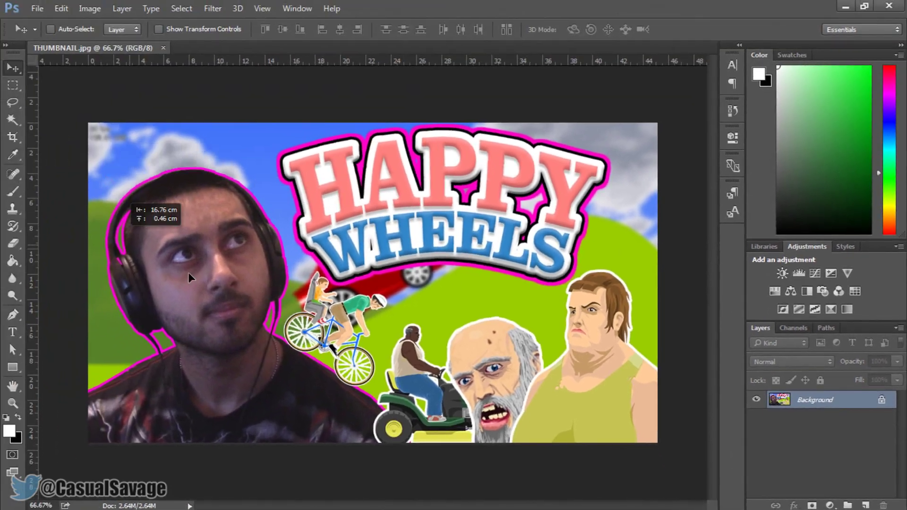
pyautogui.click(387, 260)
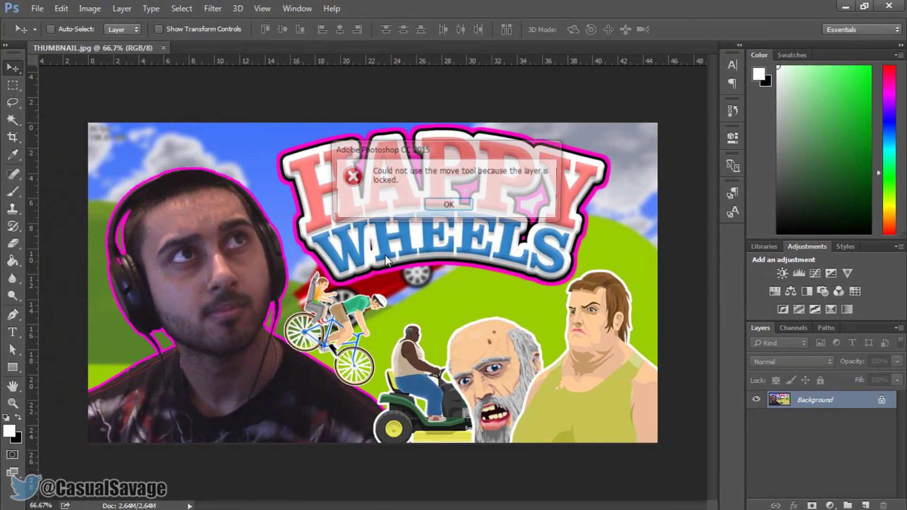
pyautogui.click(450, 206)
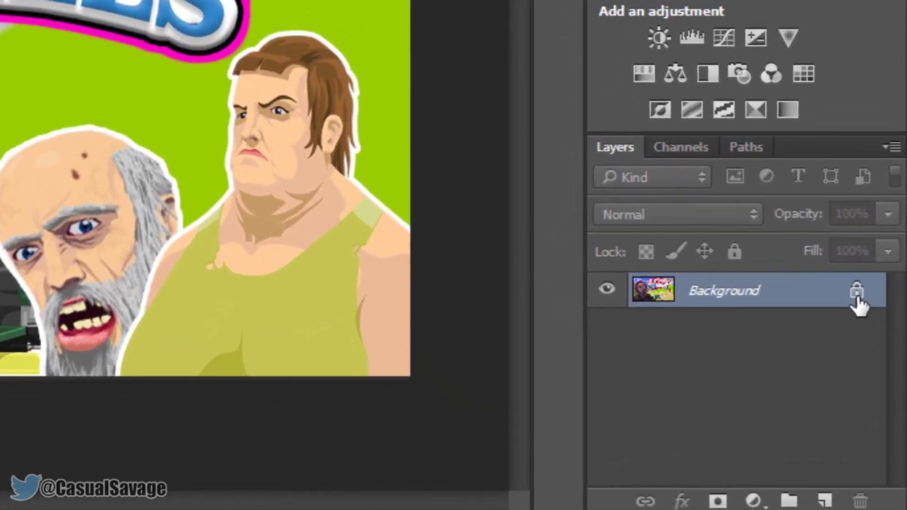
# Unlock the Background layer and test moving it around the canvas, returning it to its original position
pyautogui.click(857, 295)
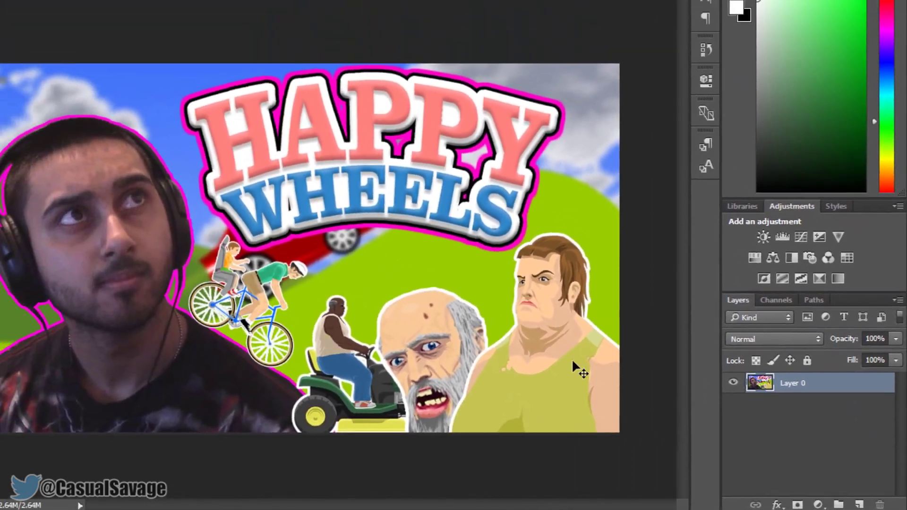
pyautogui.moveTo(325, 227); pyautogui.dragTo(374, 247)
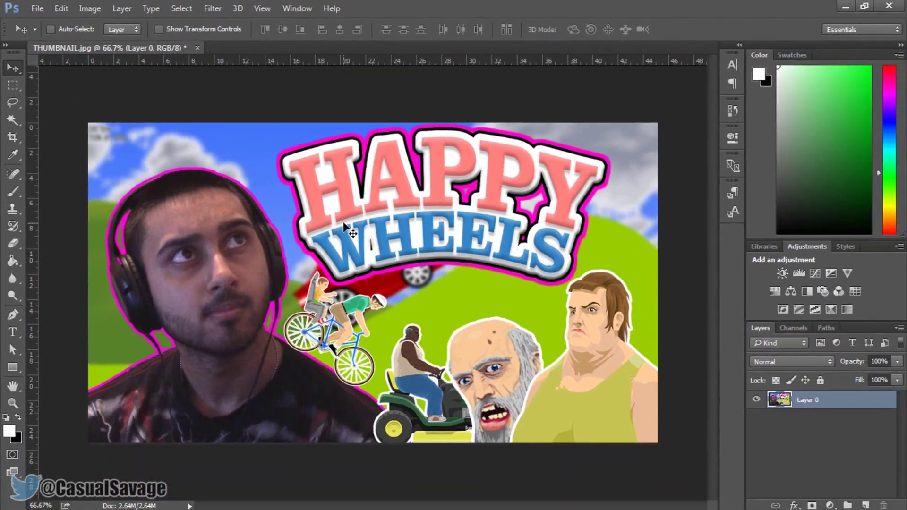
pyautogui.moveTo(463, 174); pyautogui.dragTo(628, 208)
pyautogui.moveTo(534, 178); pyautogui.dragTo(346, 226)
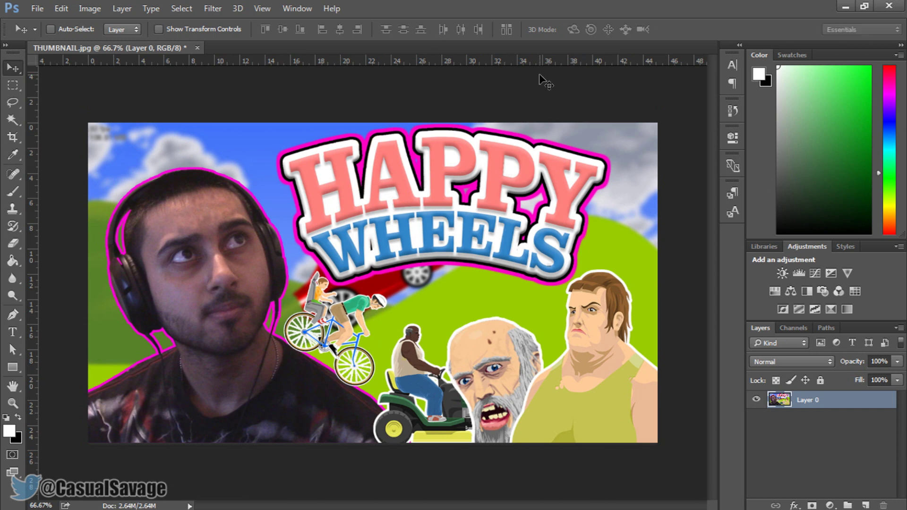
pyautogui.press('ctrl')
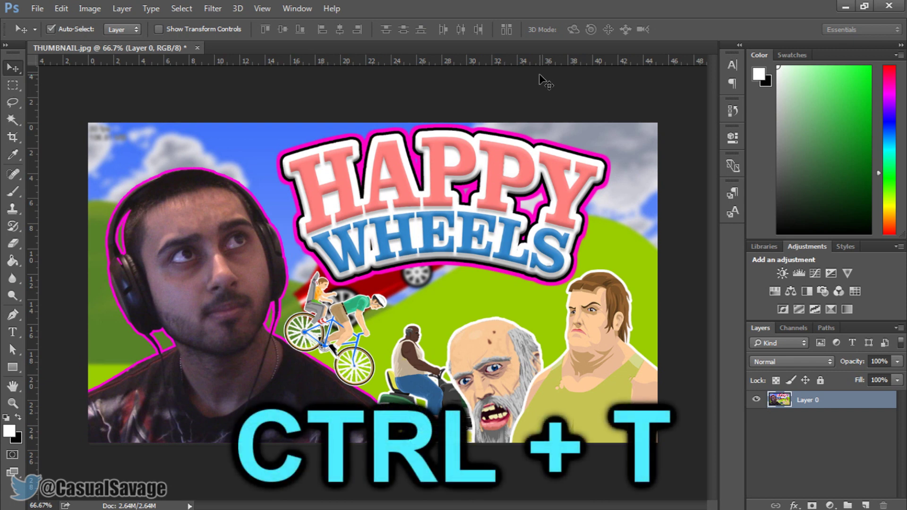
pyautogui.hotkey('ctrl', 't')
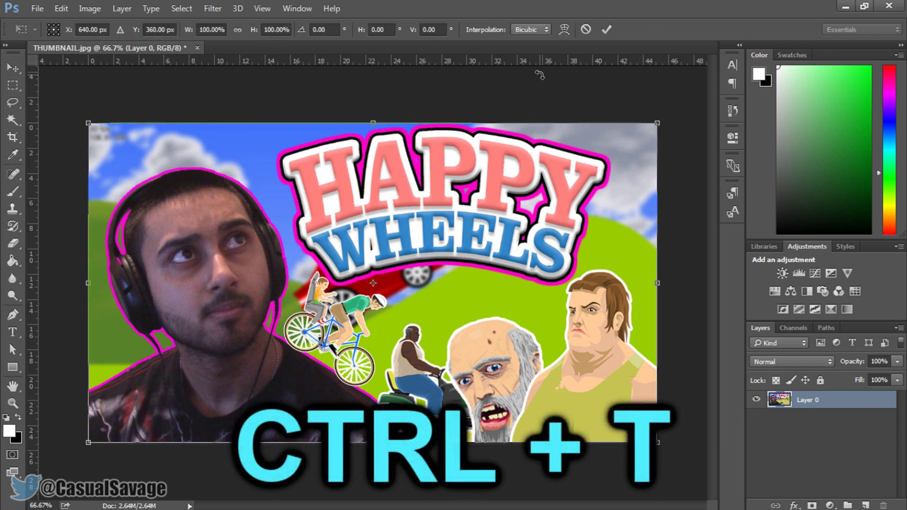
pyautogui.click(606, 30)
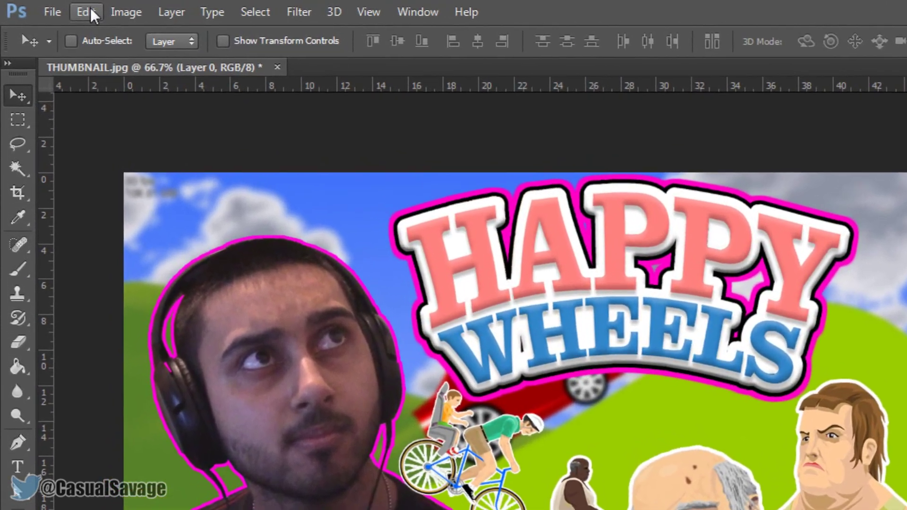
# Free Transform Layer 0 from its upper-left corner to about 37% width and 38% height, and drag it back to full size
pyautogui.click(66, 10)
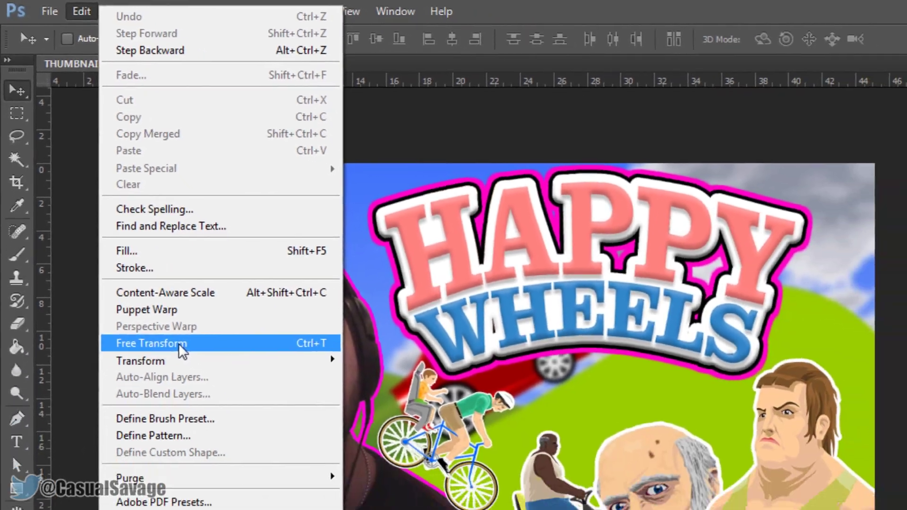
pyautogui.click(230, 444)
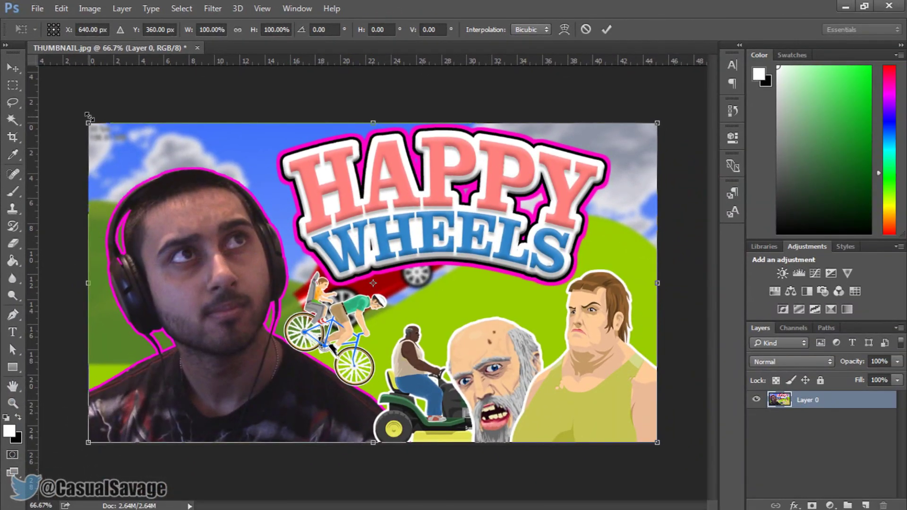
pyautogui.moveTo(89, 117); pyautogui.dragTo(407, 293)
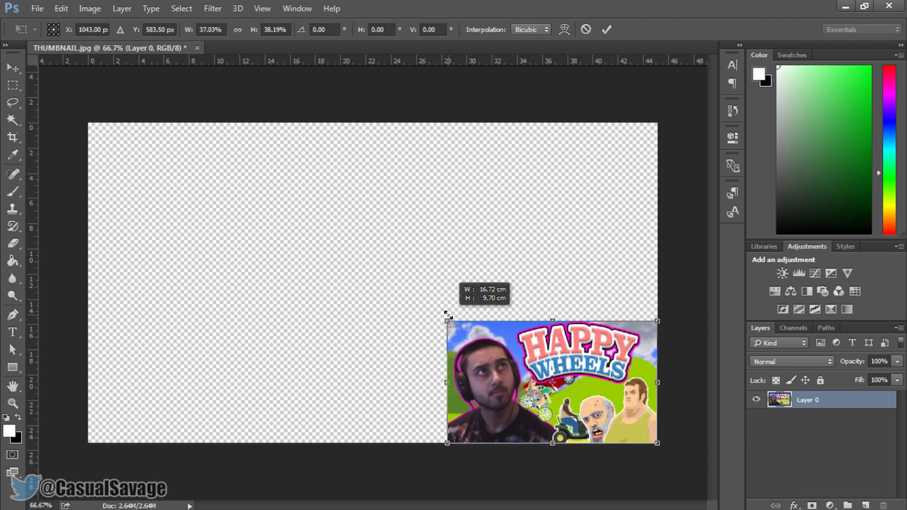
pyautogui.moveTo(448, 314); pyautogui.dragTo(88, 123)
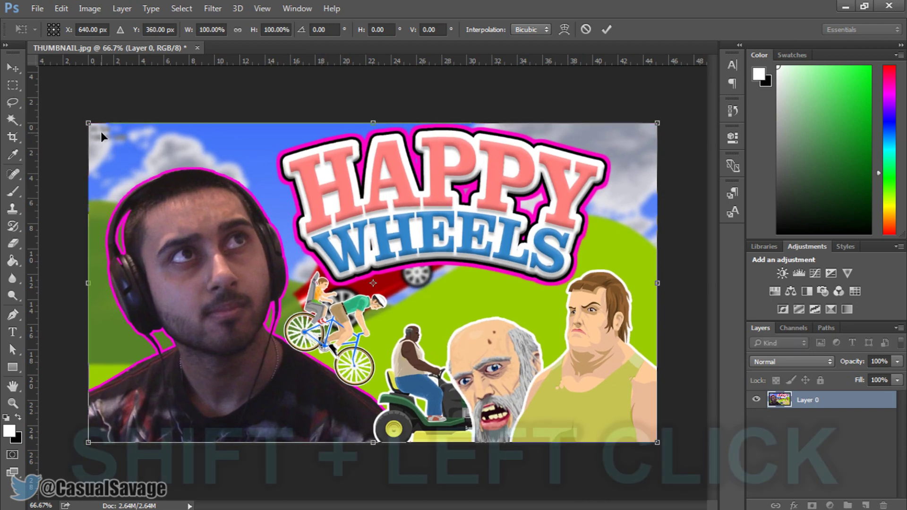
pyautogui.moveTo(81, 119)
pyautogui.mouseDown()
pyautogui.moveTo(441, 315)
pyautogui.moveTo(172, 186)
pyautogui.moveTo(89, 113)
pyautogui.moveTo(83, 118)
pyautogui.mouseUp()
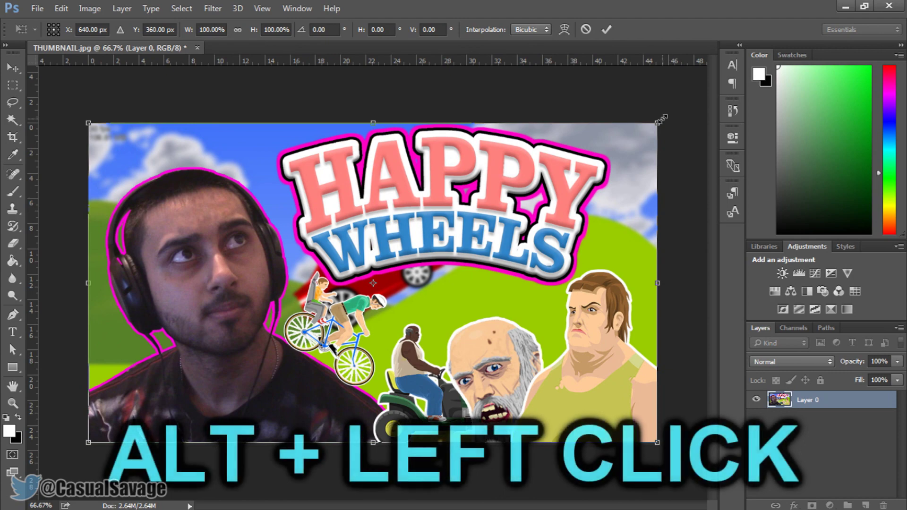
# Try scaling Layer 0 about its centre, down to about 54% in width and height, and cancel the transform
pyautogui.moveTo(650, 124); pyautogui.dragTo(572, 125)
pyautogui.moveTo(441, 255); pyautogui.dragTo(432, 217)
pyautogui.moveTo(572, 123); pyautogui.dragTo(656, 123)
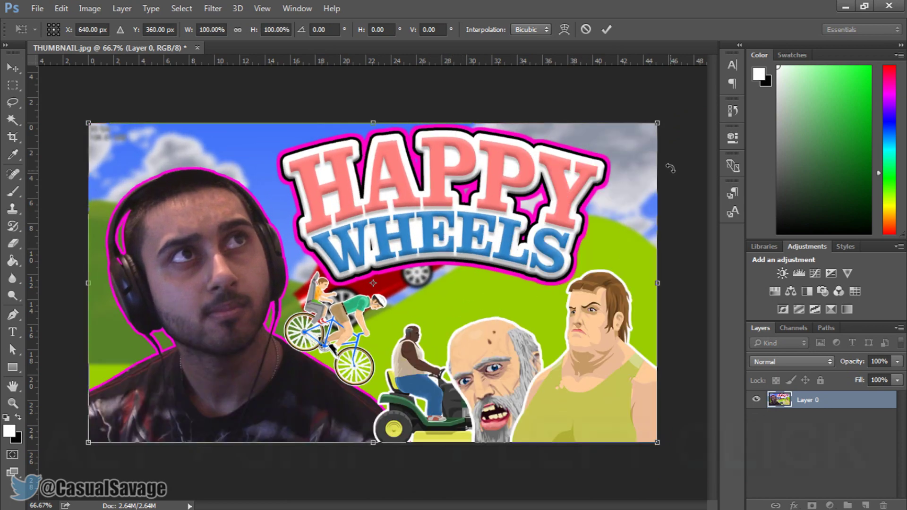
pyautogui.moveTo(656, 124); pyautogui.dragTo(528, 200)
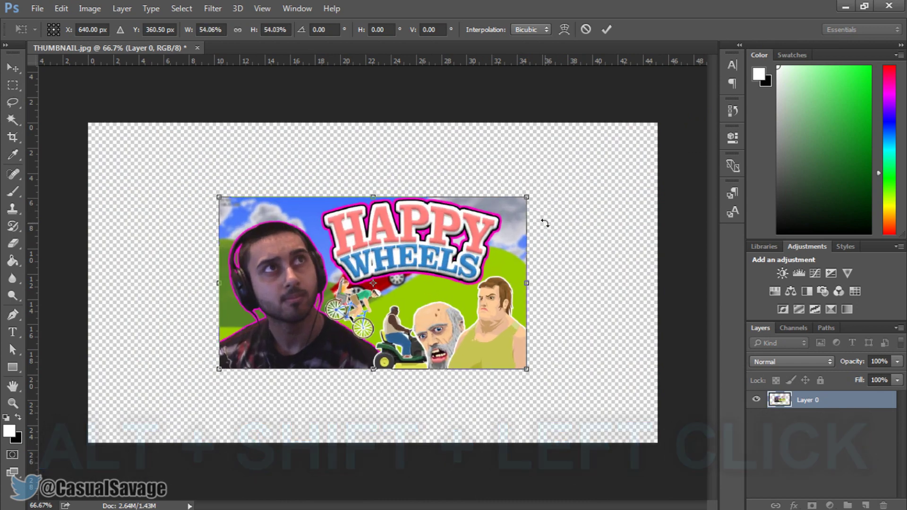
pyautogui.click(585, 29)
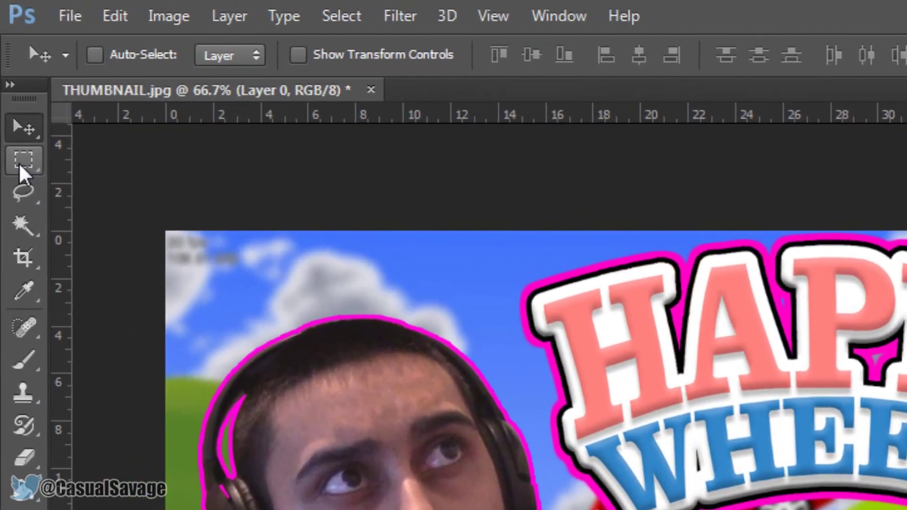
# Select the man's shoulders and shirt at the image's lower-left corner with the Rectangular Marquee tool
pyautogui.click(22, 159)
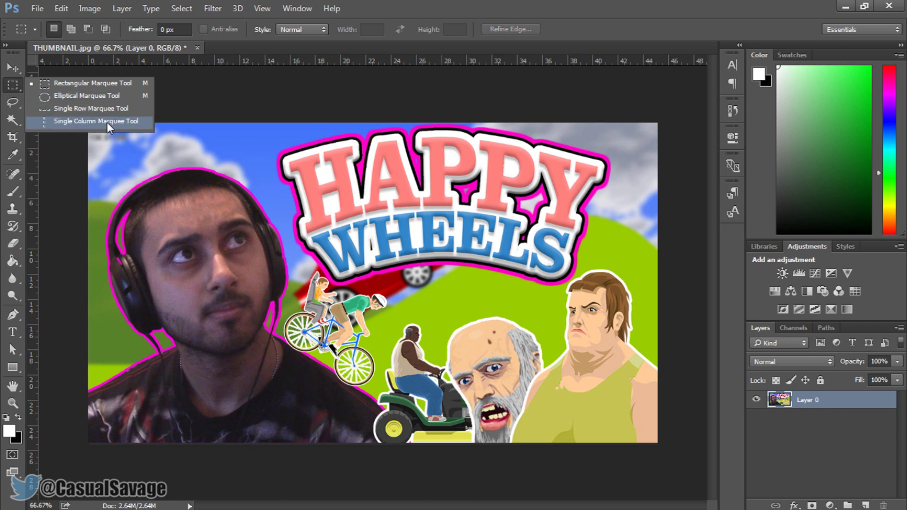
pyautogui.click(105, 85)
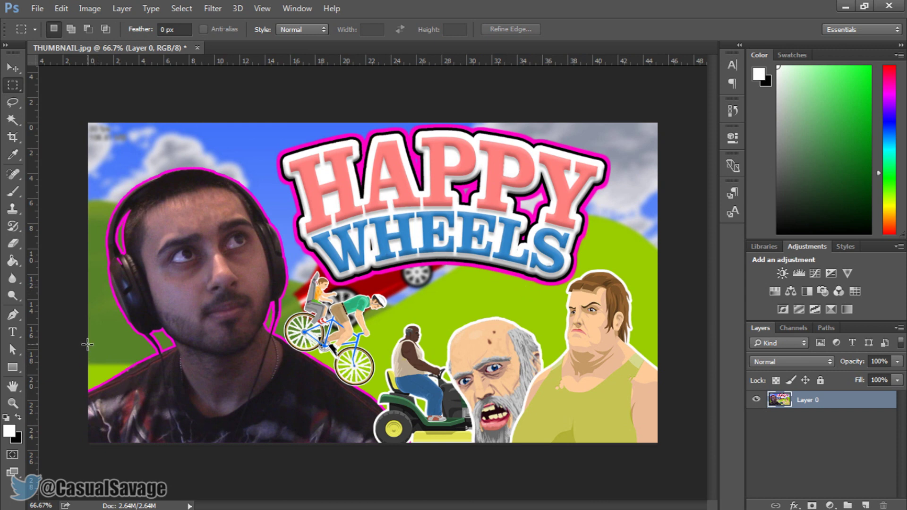
pyautogui.moveTo(88, 344); pyautogui.dragTo(396, 444)
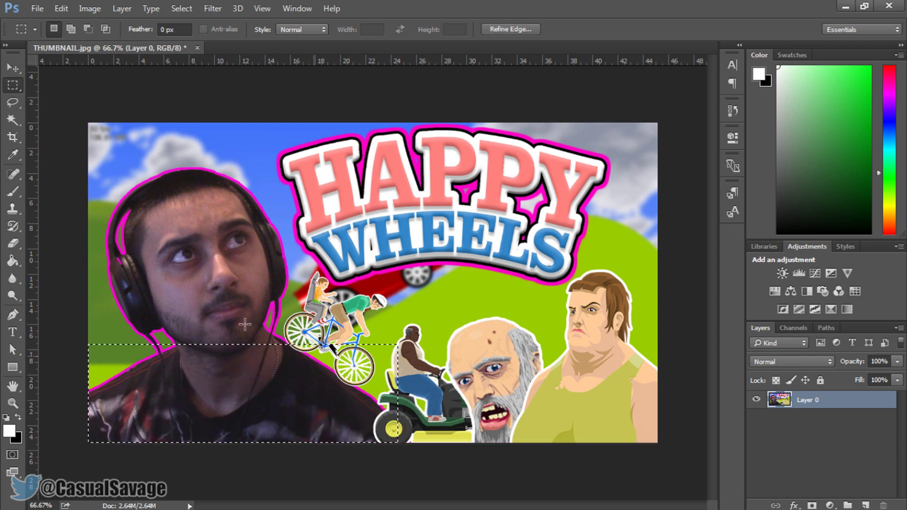
# Move the selected shirt area across the image and undo the moves
pyautogui.click(12, 68)
pyautogui.moveTo(268, 390); pyautogui.dragTo(542, 375)
pyautogui.hotkey('ctrl', 'alt', 'z')
pyautogui.hotkey('ctrl', 'alt', 'z')
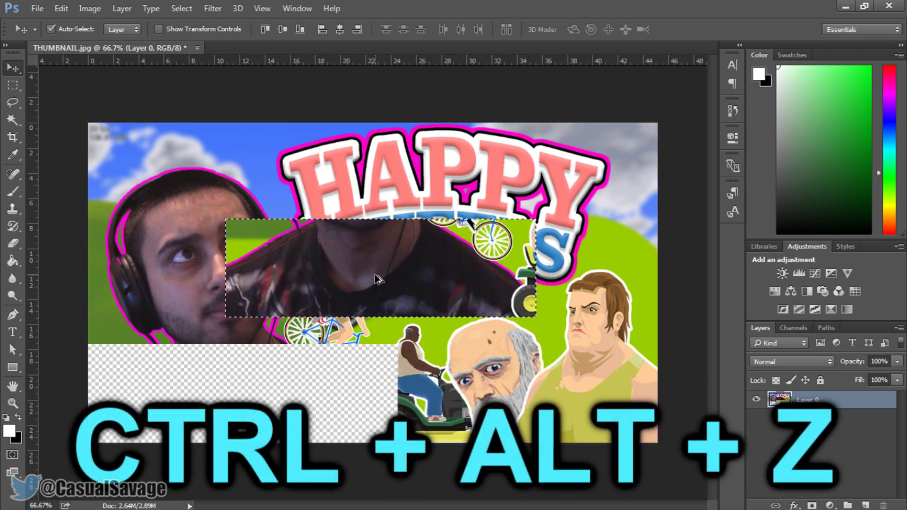
pyautogui.hotkey('ctrl', 'alt', 'z')
pyautogui.hotkey('ctrl', 'alt', 'z')
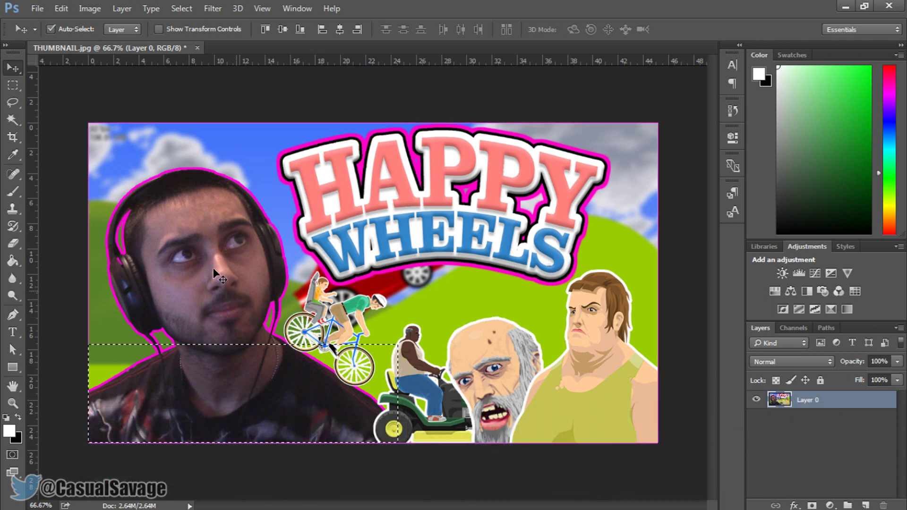
pyautogui.hotkey('ctrl', 'alt', 'z')
# Deselect the rectangular selection over the man's shirt
pyautogui.press('m')
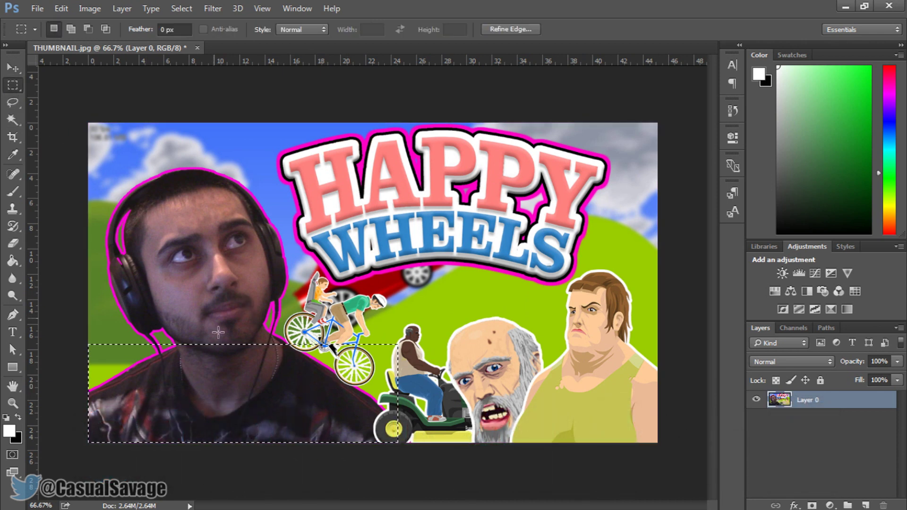
pyautogui.rightClick(211, 360)
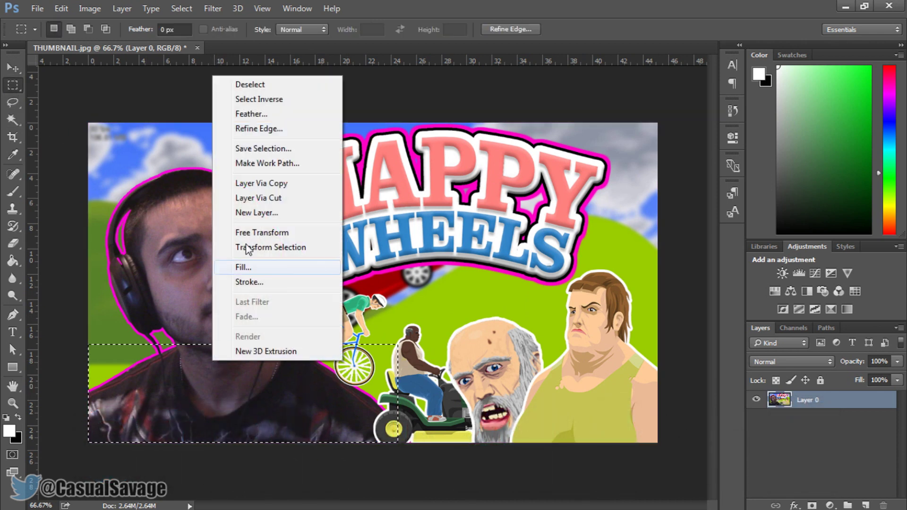
pyautogui.click(251, 85)
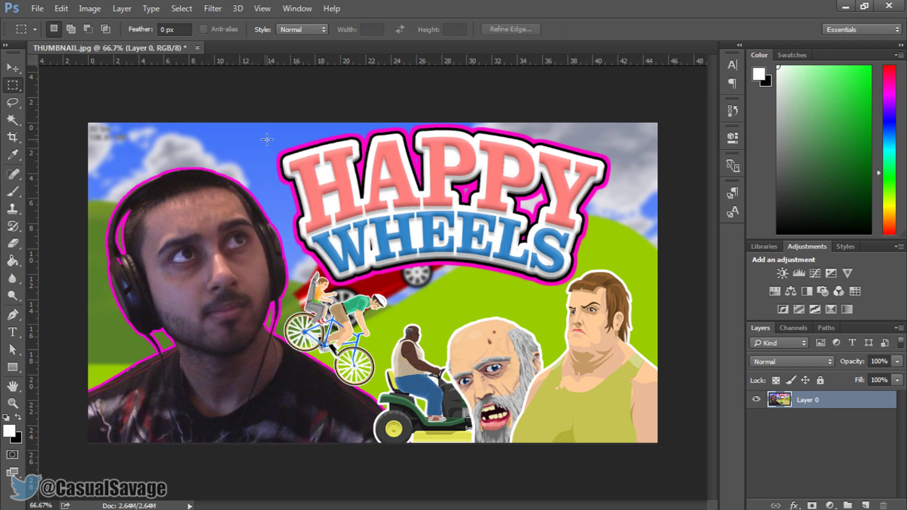
# Marquee-select the Happy Wheels logo and preview a Gaussian Blur on it, raising the radius above 4.2 pixels
pyautogui.moveTo(273, 139); pyautogui.dragTo(595, 276)
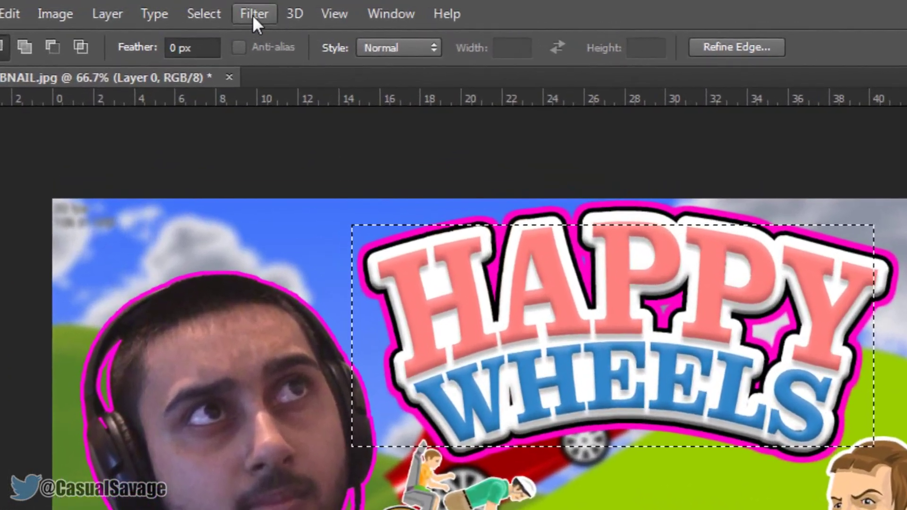
pyautogui.click(242, 13)
pyautogui.moveTo(291, 219)
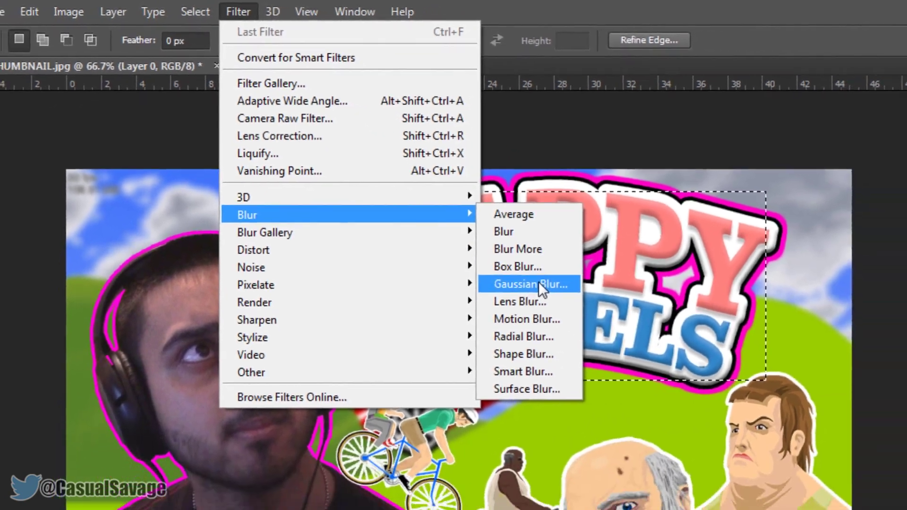
pyautogui.click(611, 339)
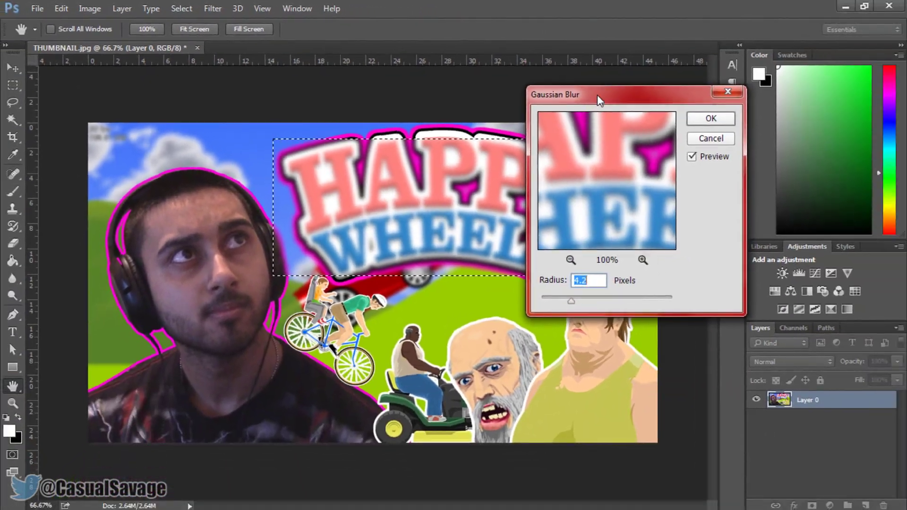
pyautogui.moveTo(624, 100); pyautogui.dragTo(780, 196)
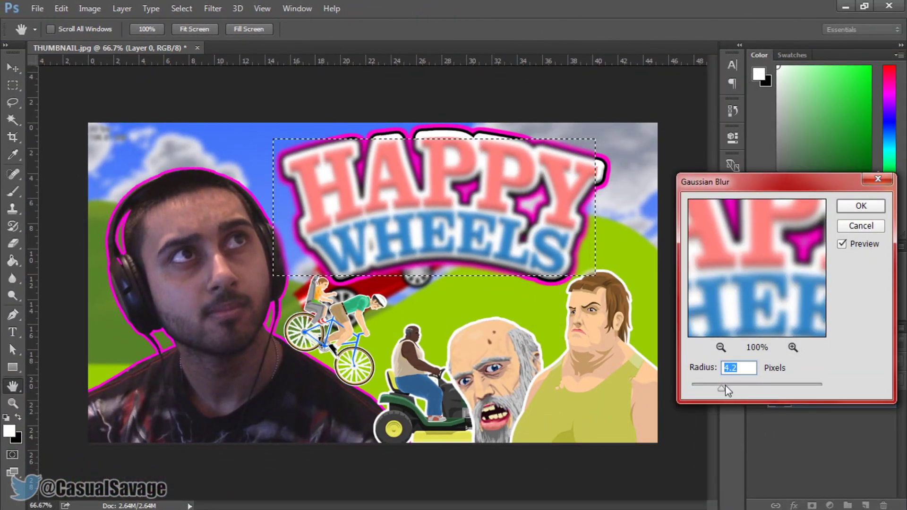
pyautogui.moveTo(725, 387); pyautogui.dragTo(790, 388)
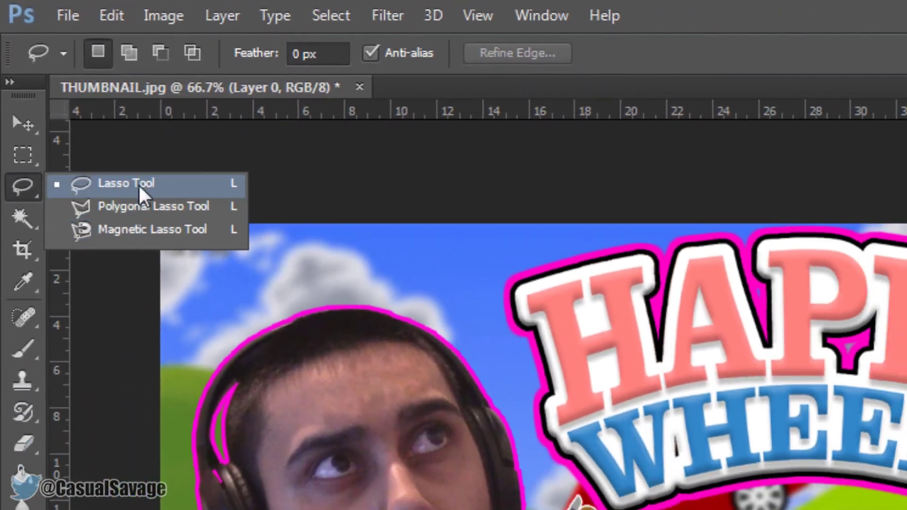
# Outline the character in the green tank top with the Lasso tool, and test moving the cutout away and back into place
pyautogui.click(138, 183)
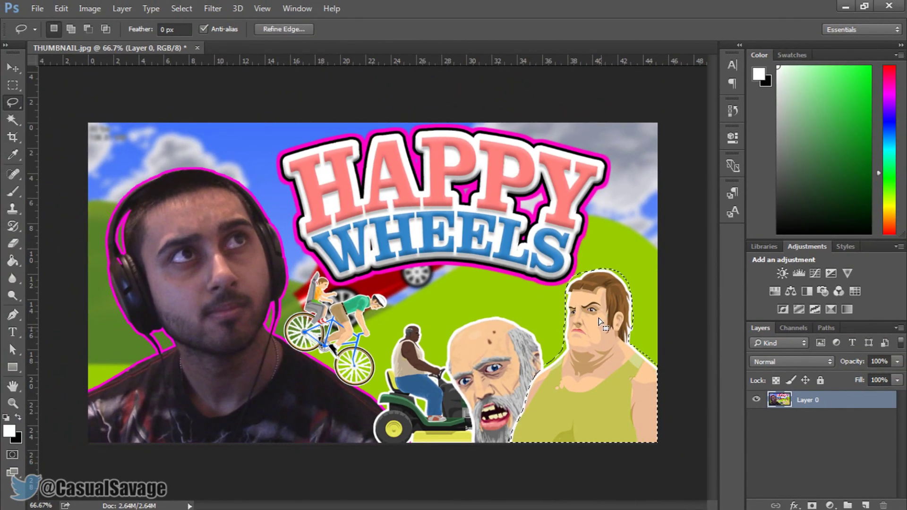
pyautogui.click(13, 69)
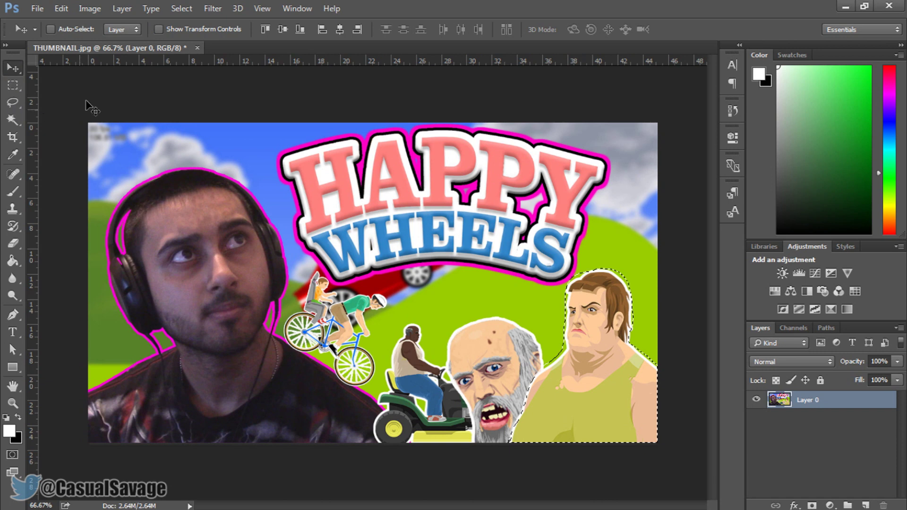
pyautogui.moveTo(612, 355); pyautogui.dragTo(435, 275)
pyautogui.moveTo(454, 317); pyautogui.dragTo(632, 397)
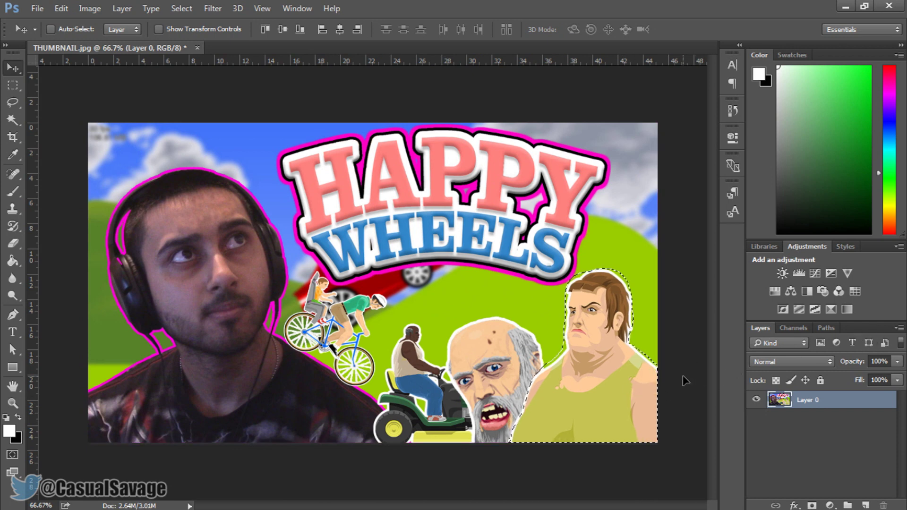
# Select the bright green hill with the Magic Wand at tolerance 22, delete it, then undo the deletion and deselect
pyautogui.moveTo(12, 120)
pyautogui.mouseDown()
pyautogui.moveTo(80, 131)
pyautogui.moveTo(81, 118)
pyautogui.mouseUp()
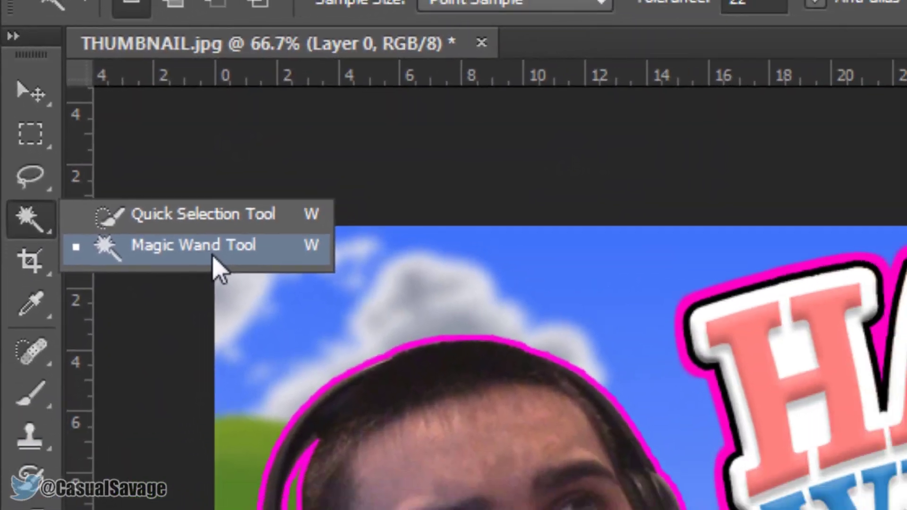
pyautogui.moveTo(214, 259); pyautogui.dragTo(214, 258)
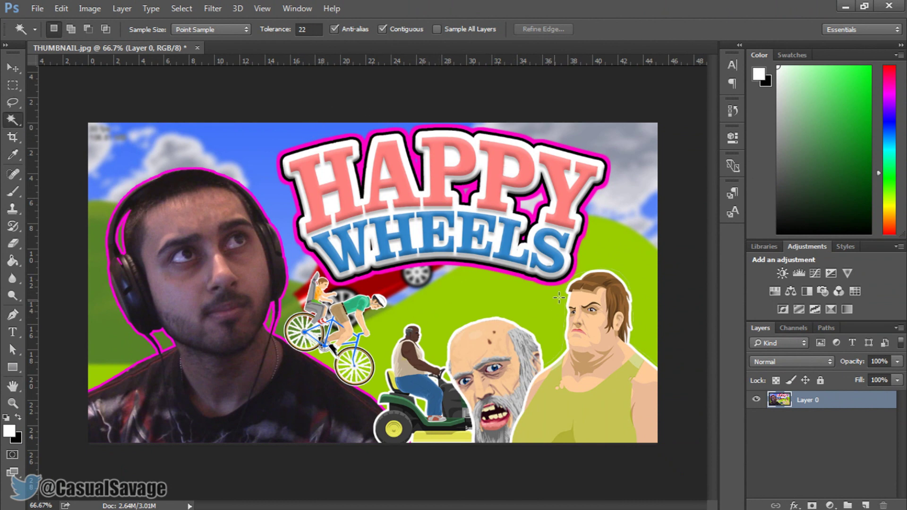
pyautogui.click(442, 308)
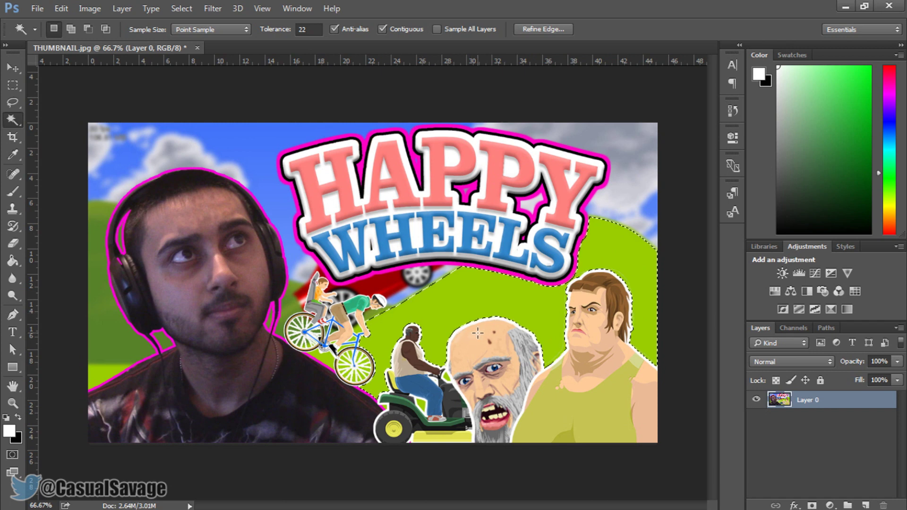
pyautogui.press('Delete')
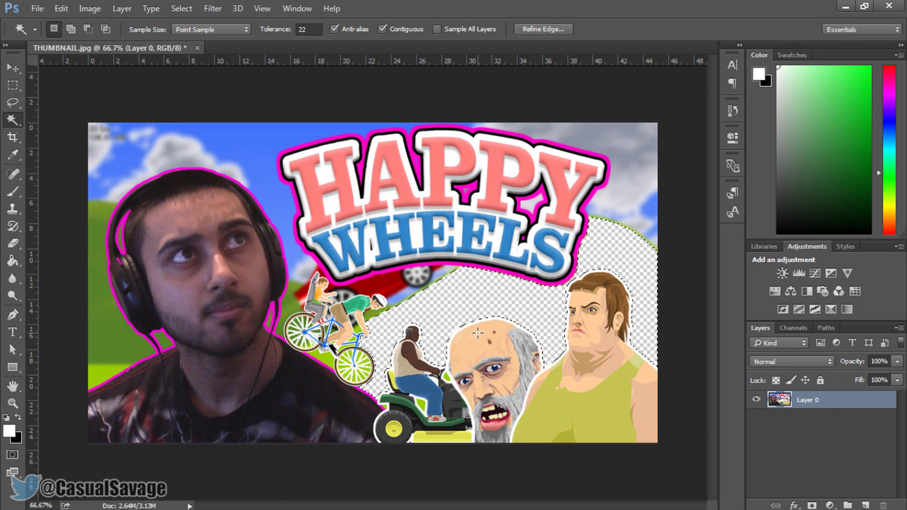
pyautogui.hotkey('ctrl', 'z')
pyautogui.hotkey('ctrl', 'd')
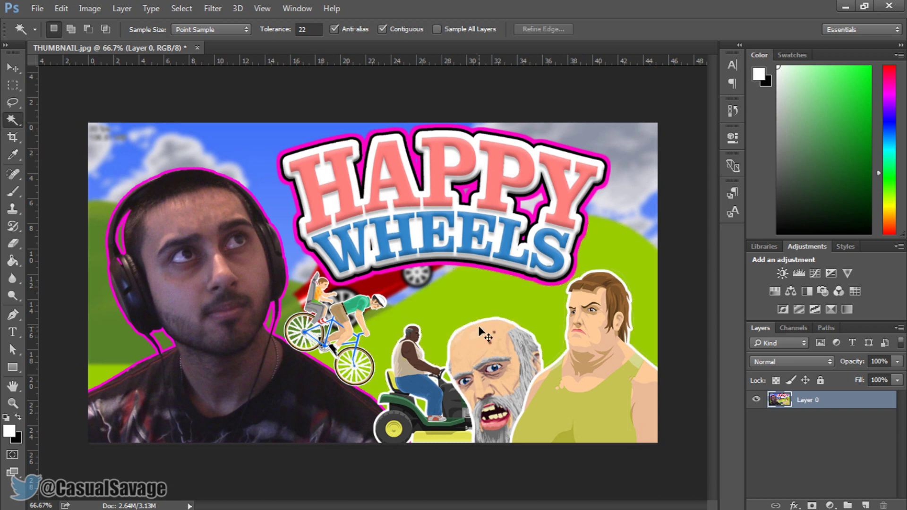
# Select the cloud above the man's head with the Magic Wand, then deselect it
pyautogui.click(13, 68)
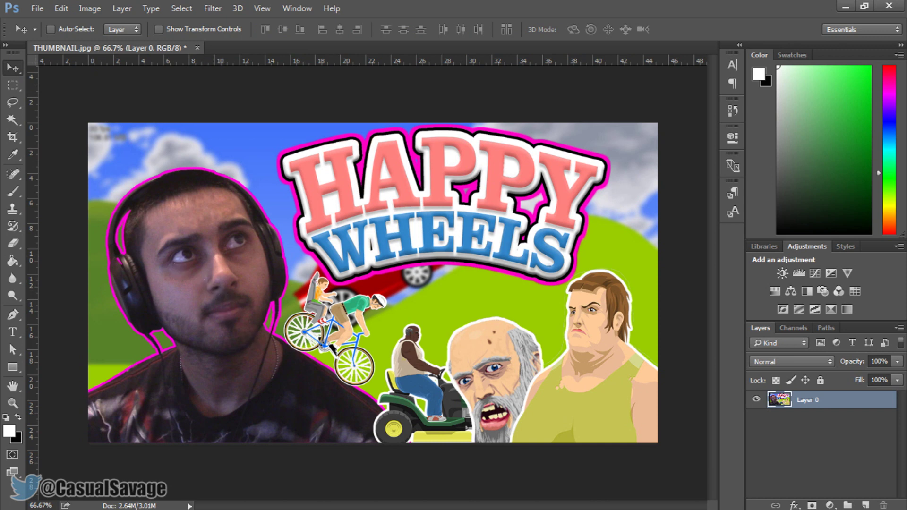
pyautogui.click(13, 120)
pyautogui.click(155, 165)
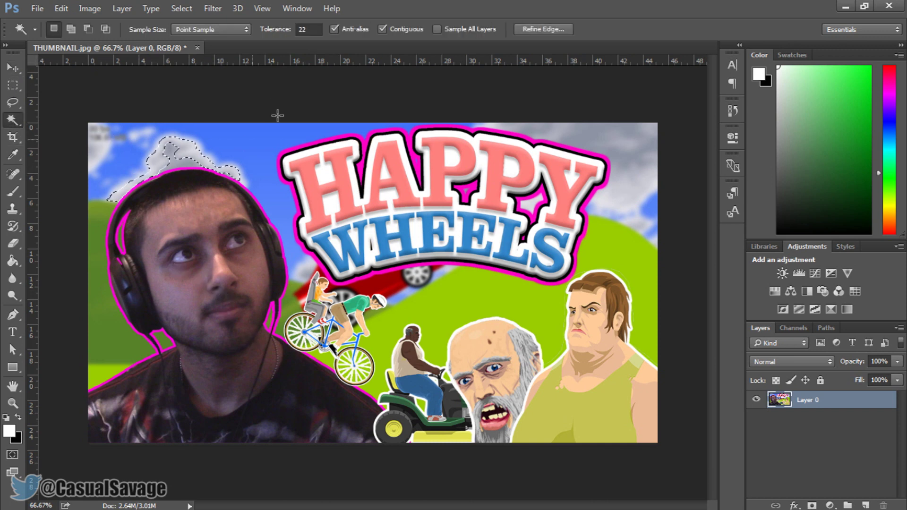
pyautogui.rightClick(154, 151)
pyautogui.click(211, 351)
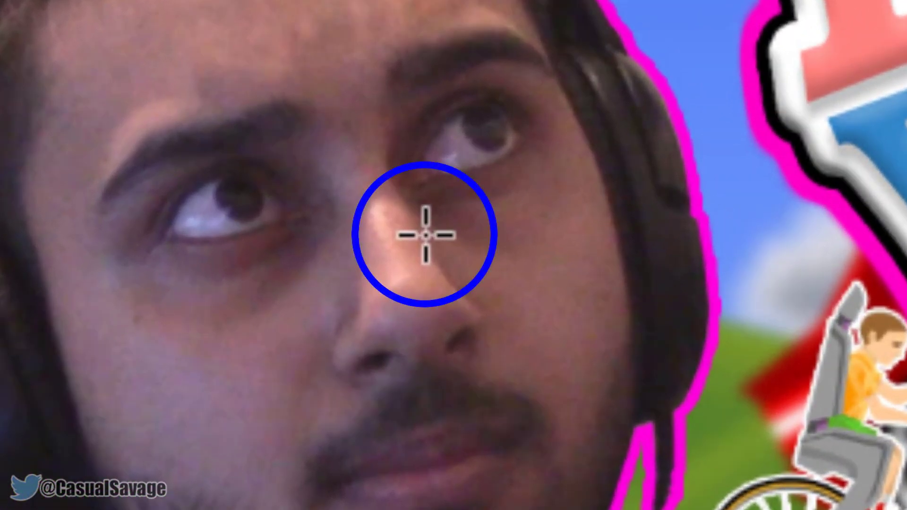
pyautogui.press('w')
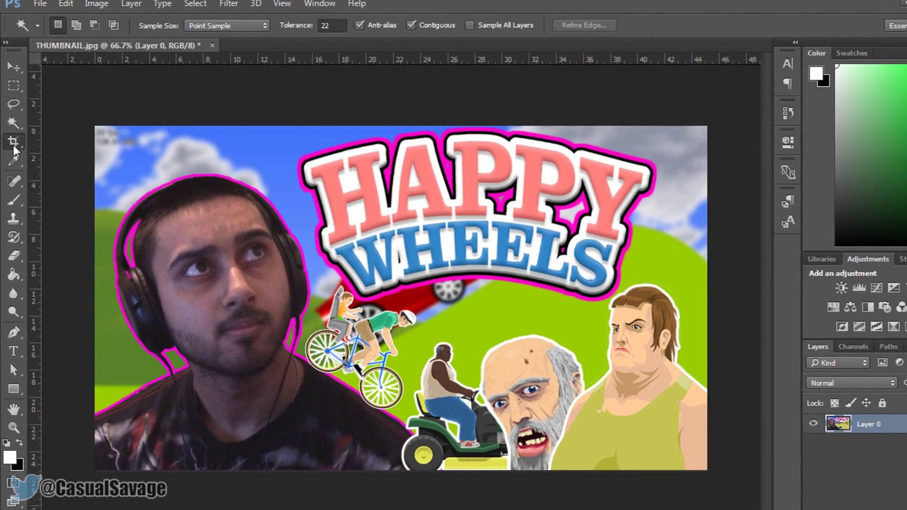
# Crop the image to the bearded head and the tank-top character, then undo the crop
pyautogui.click(13, 145)
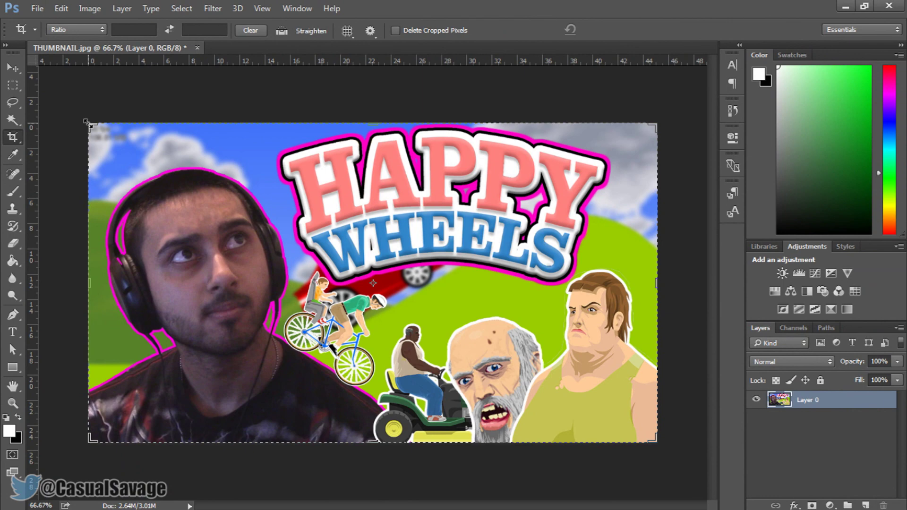
pyautogui.moveTo(87, 123); pyautogui.dragTo(267, 192)
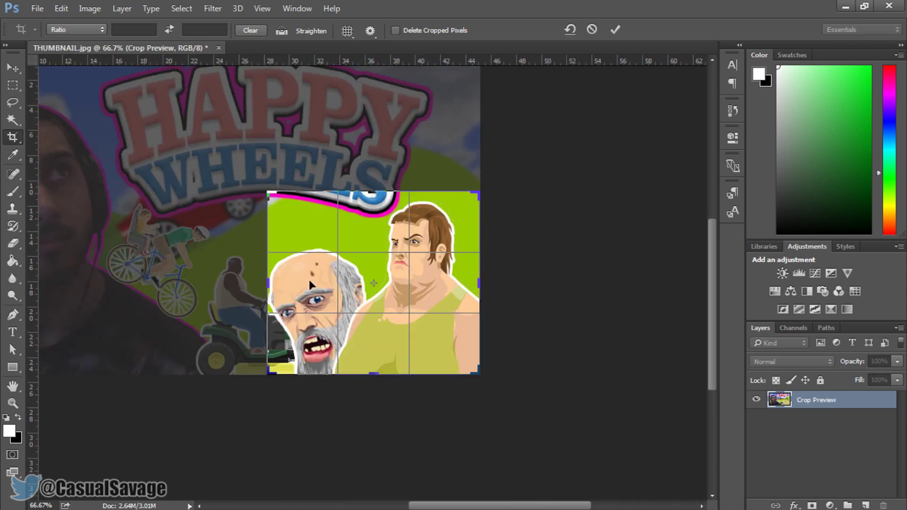
pyautogui.click(613, 31)
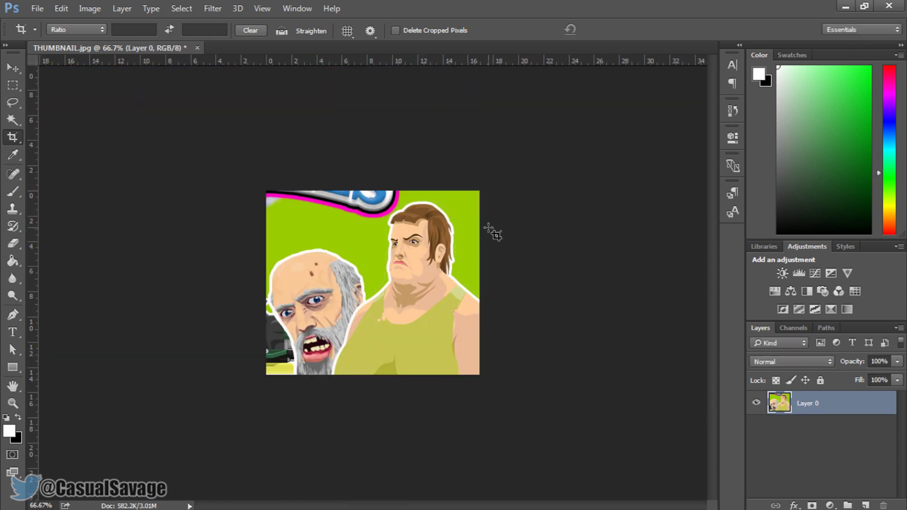
pyautogui.press('ctrl')
pyautogui.hotkey('ctrl', 'z')
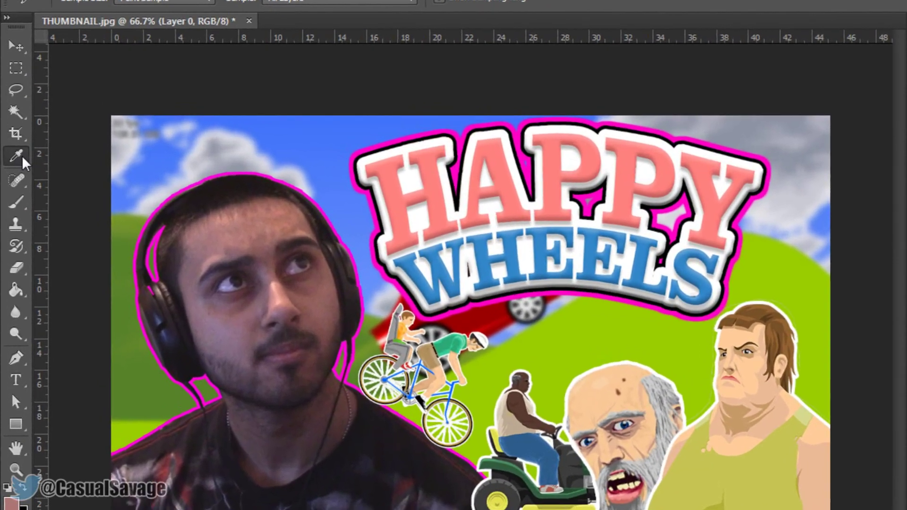
# Sample the tank-top character's olive shirt and then his brown hair with the Eyedropper as the foreground colour
pyautogui.rightClick(12, 154)
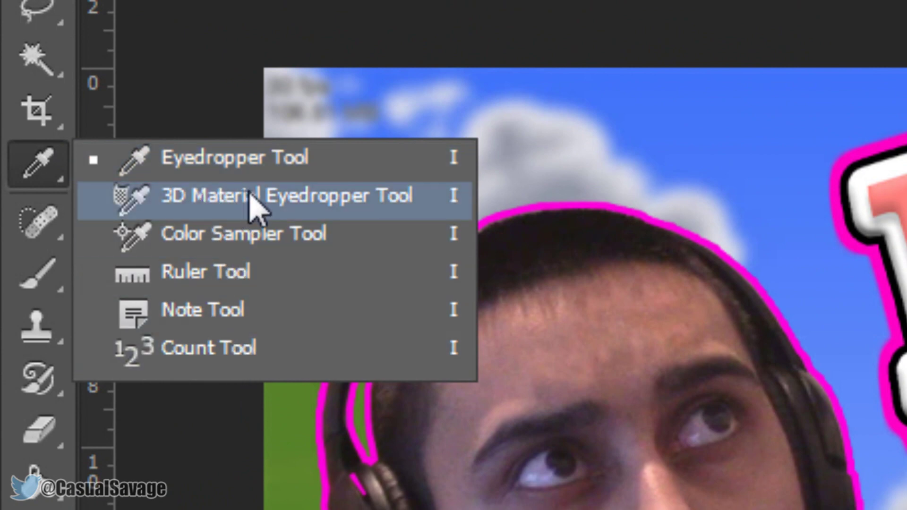
pyautogui.click(321, 162)
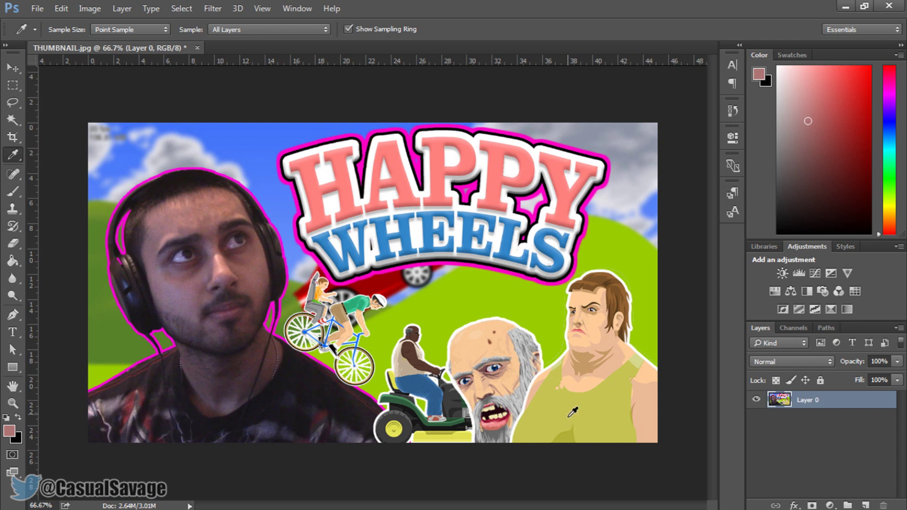
pyautogui.click(560, 404)
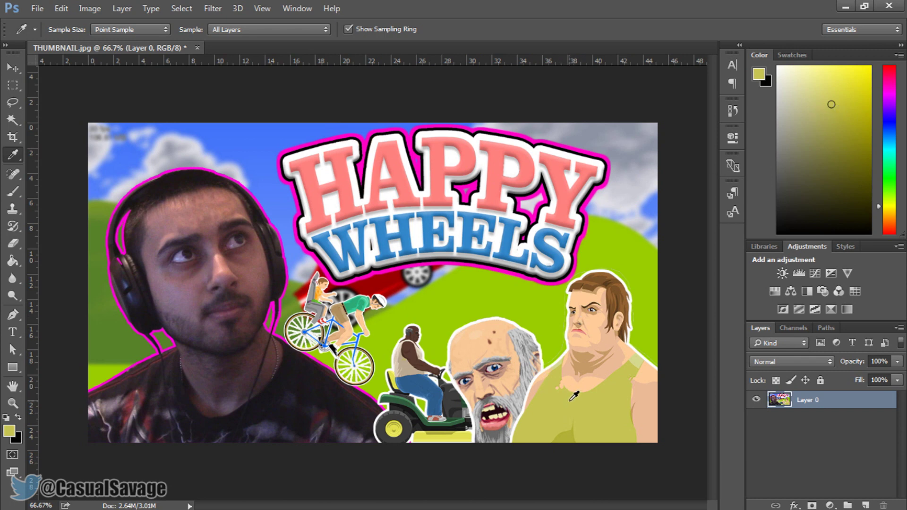
pyautogui.click(597, 280)
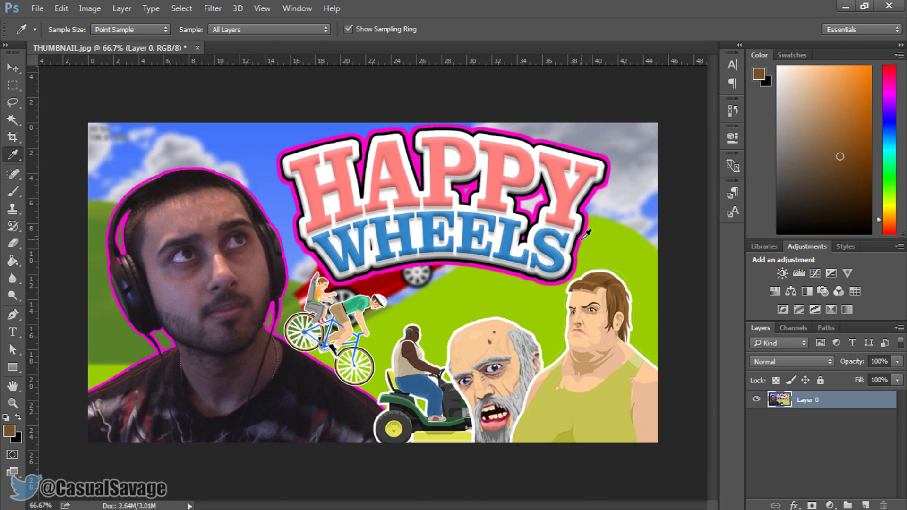
# Remove the small dark spot on the man's cheek below his eye with the Spot Healing Brush
pyautogui.rightClick(13, 173)
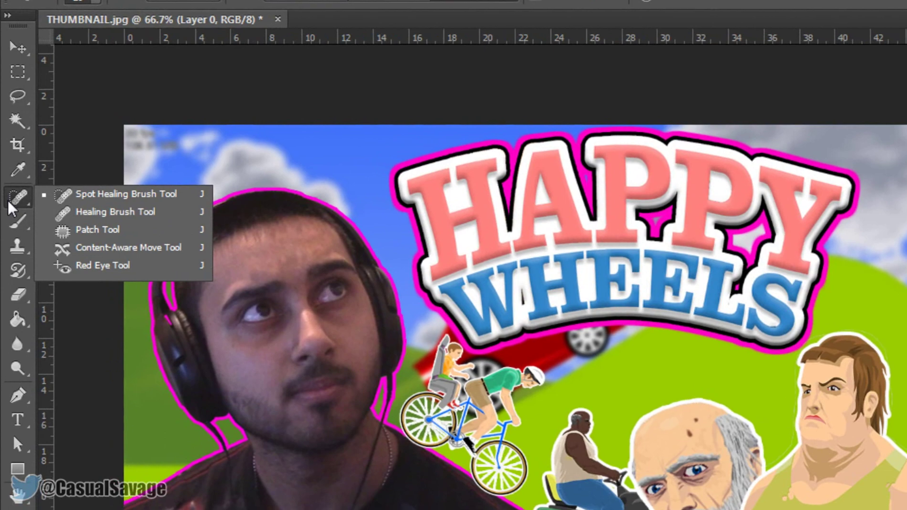
pyautogui.click(10, 176)
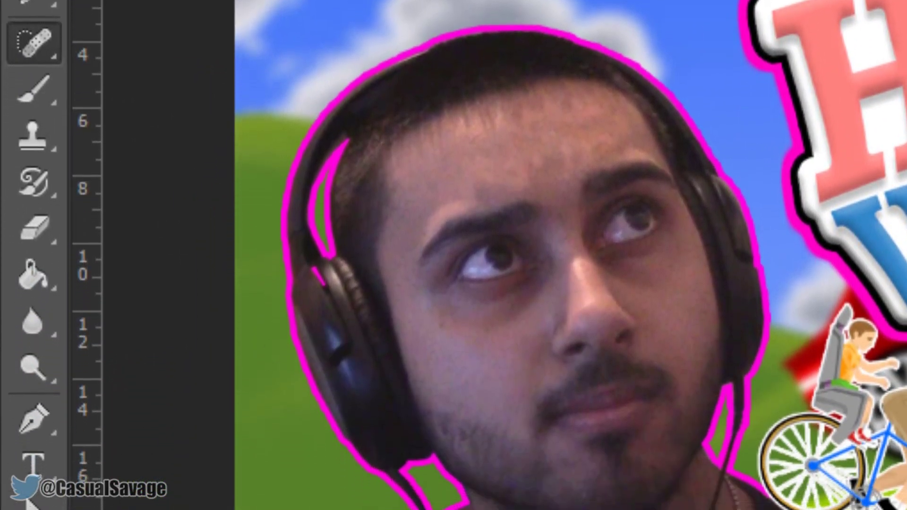
pyautogui.press('z')
pyautogui.click(463, 368)
pyautogui.click(453, 358)
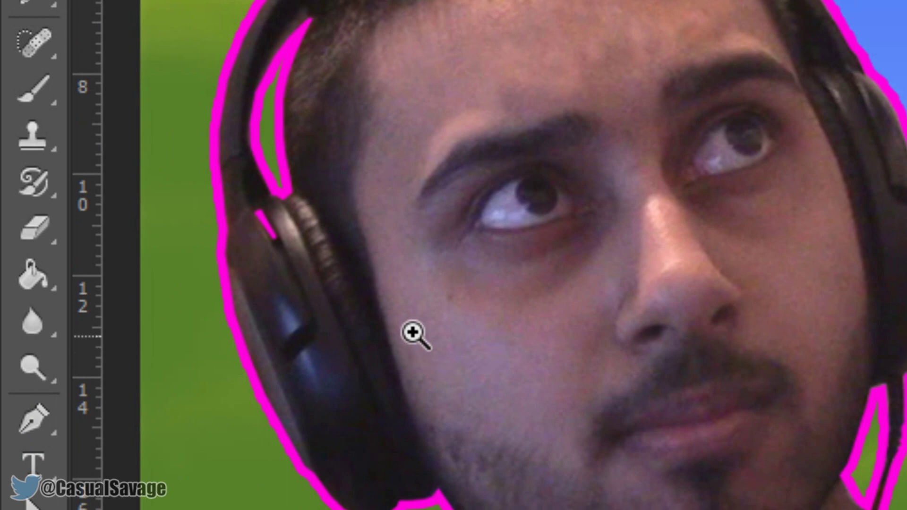
pyautogui.click(416, 331)
pyautogui.click(471, 224)
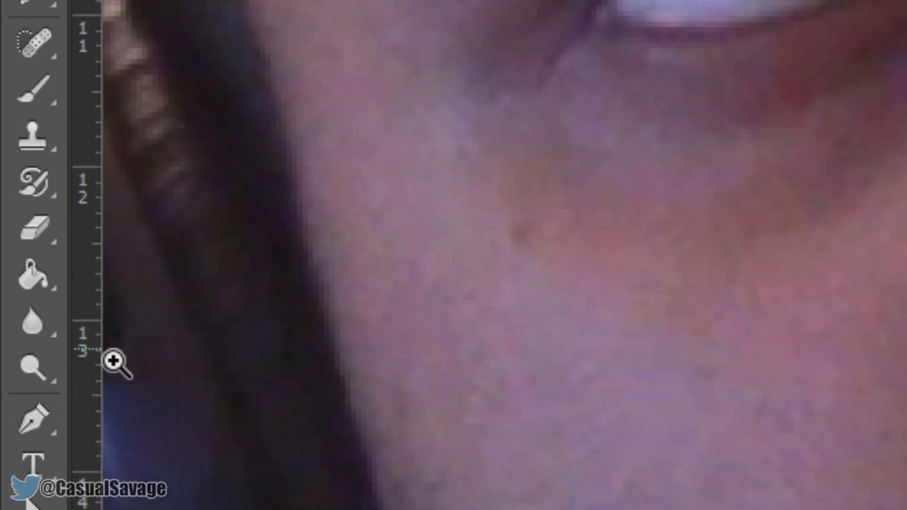
pyautogui.click(39, 57)
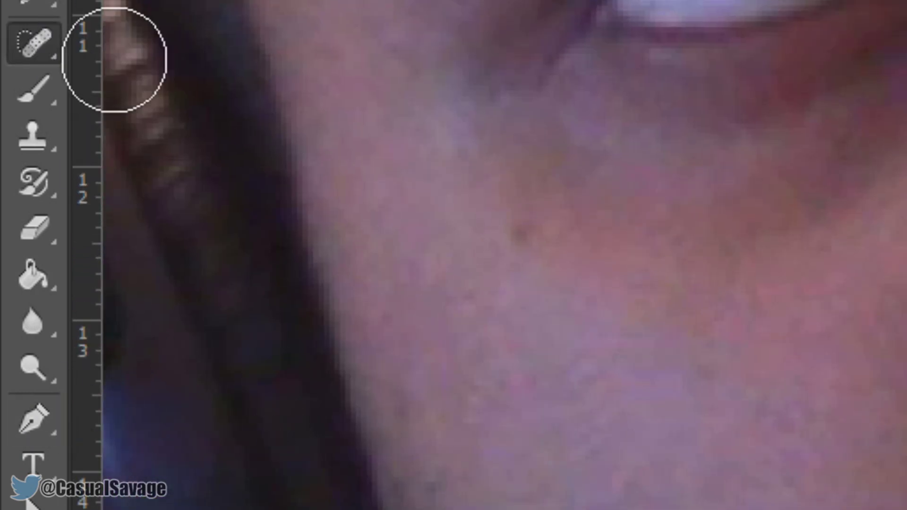
pyautogui.click(507, 238)
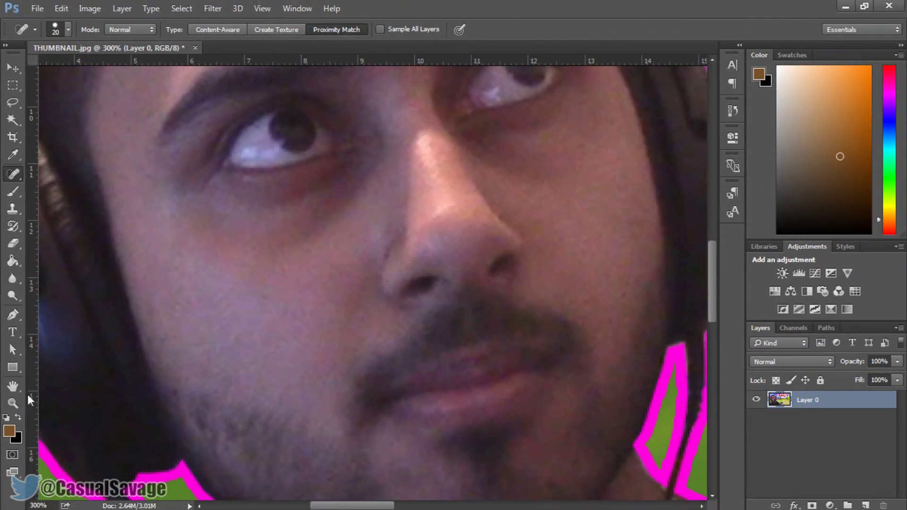
# Examine the spot area on the man's cheek up close and compare it with the full image view
pyautogui.click(18, 470)
pyautogui.rightClick(191, 421)
pyautogui.click(160, 375)
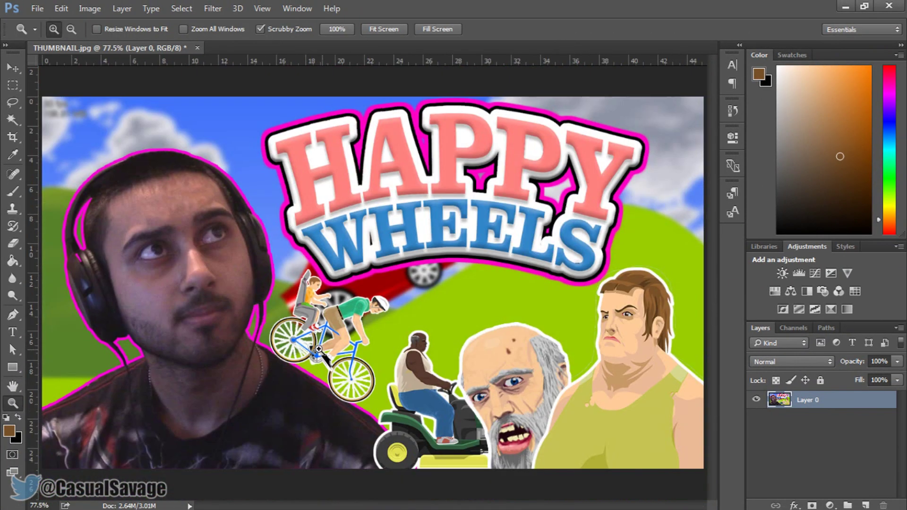
pyautogui.click(124, 285)
pyautogui.click(121, 274)
pyautogui.click(127, 289)
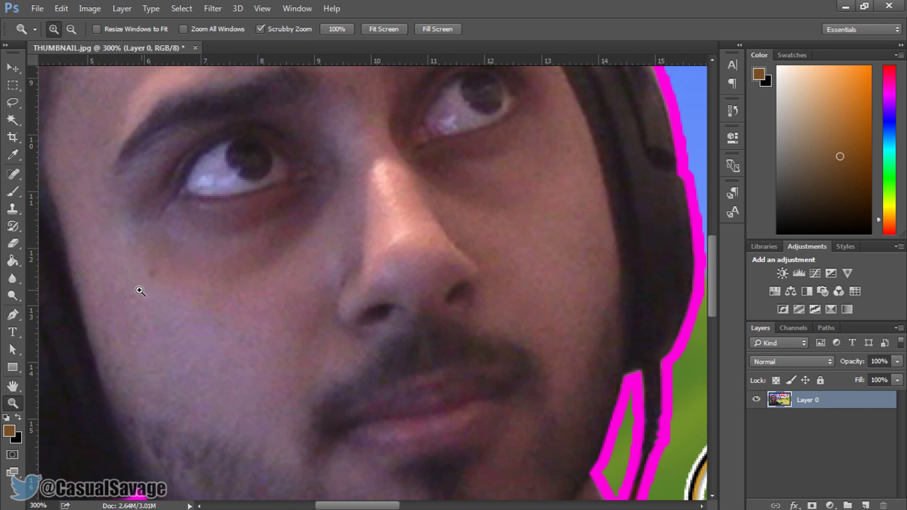
pyautogui.rightClick(170, 287)
pyautogui.click(192, 295)
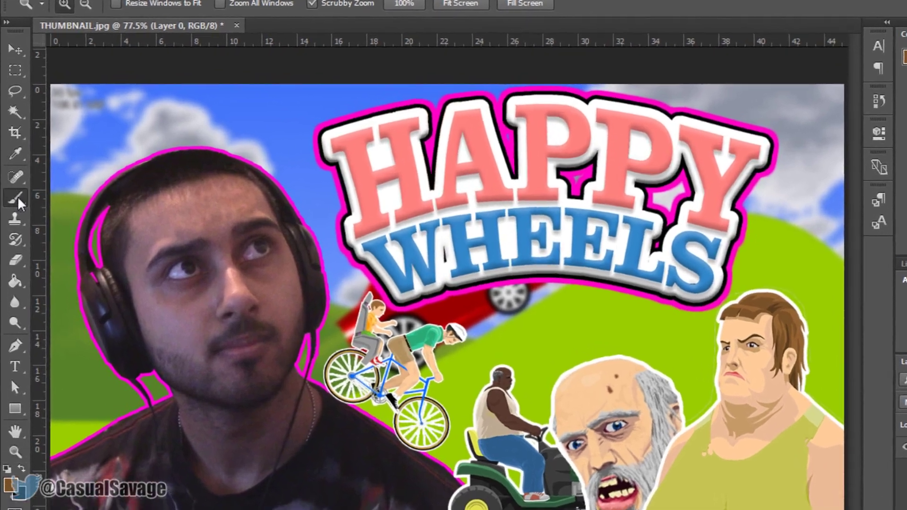
# Paint a brown patch on the man's cheek beside his nose using a soft round 32 px brush at 0% hardness
pyautogui.rightClick(13, 191)
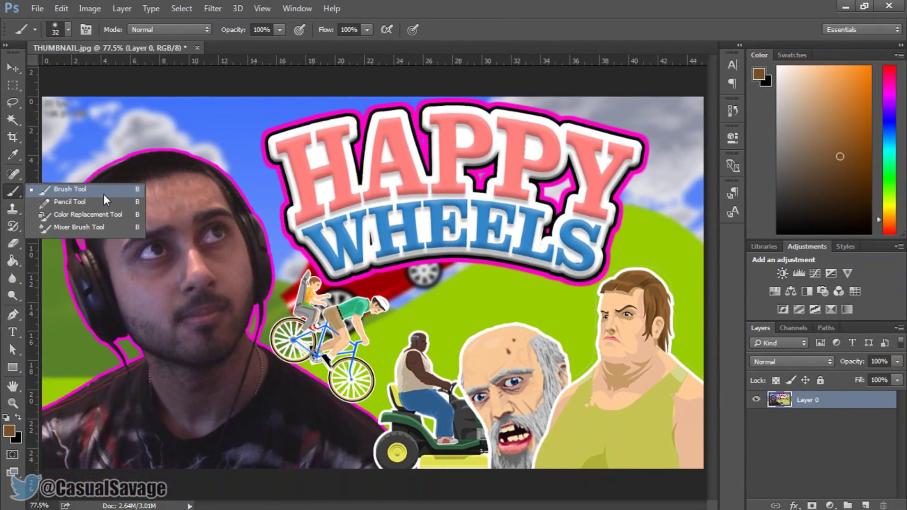
pyautogui.click(104, 192)
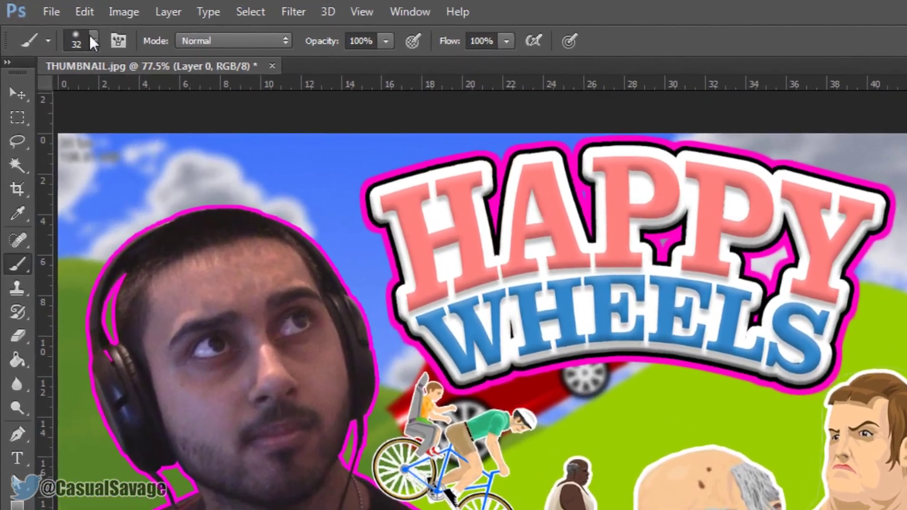
pyautogui.click(75, 33)
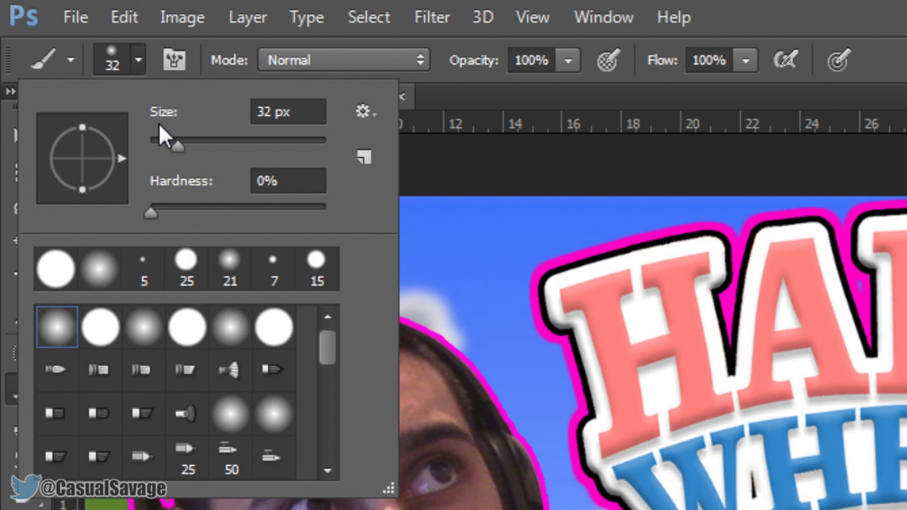
pyautogui.click(179, 145)
pyautogui.moveTo(150, 213); pyautogui.dragTo(105, 209)
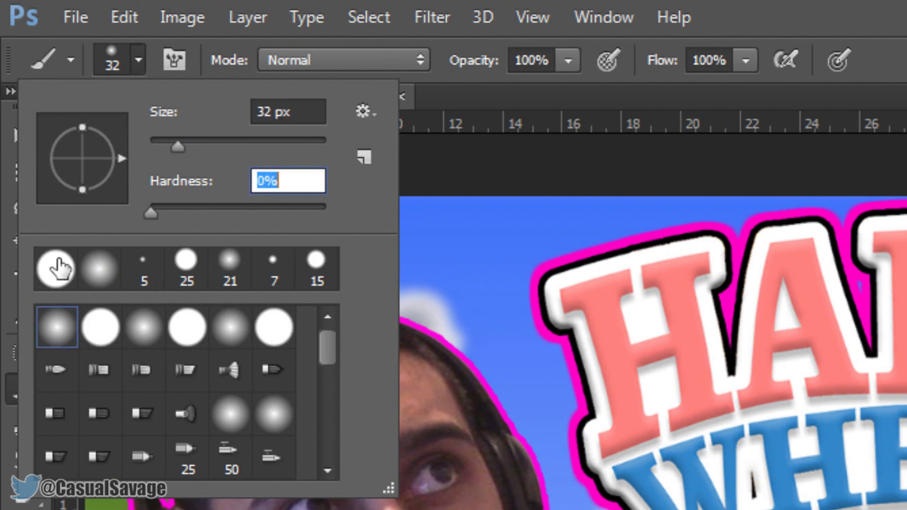
pyautogui.moveTo(335, 333)
pyautogui.mouseDown()
pyautogui.moveTo(318, 449)
pyautogui.moveTo(308, 426)
pyautogui.moveTo(335, 304)
pyautogui.mouseUp()
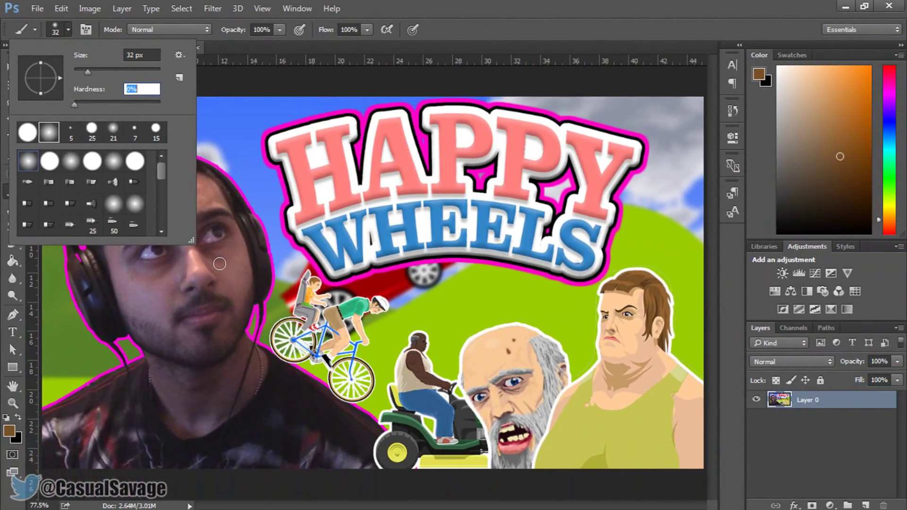
pyautogui.click(246, 297)
pyautogui.moveTo(241, 291)
pyautogui.mouseDown()
pyautogui.moveTo(229, 259)
pyautogui.moveTo(230, 287)
pyautogui.moveTo(241, 279)
pyautogui.moveTo(243, 240)
pyautogui.moveTo(241, 283)
pyautogui.moveTo(225, 246)
pyautogui.mouseUp()
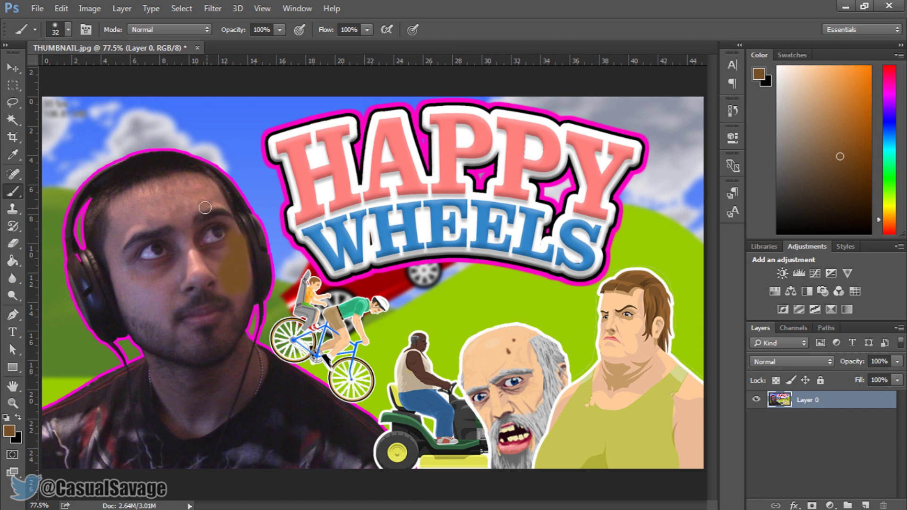
# Switch to the hard round brush with 100% hardness and paint a brown patch on the man's other cheek
pyautogui.click(69, 30)
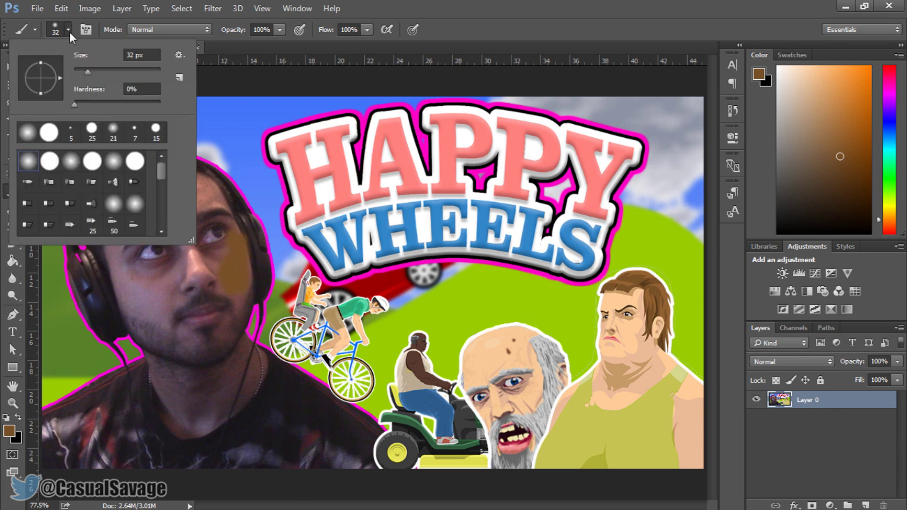
pyautogui.click(49, 164)
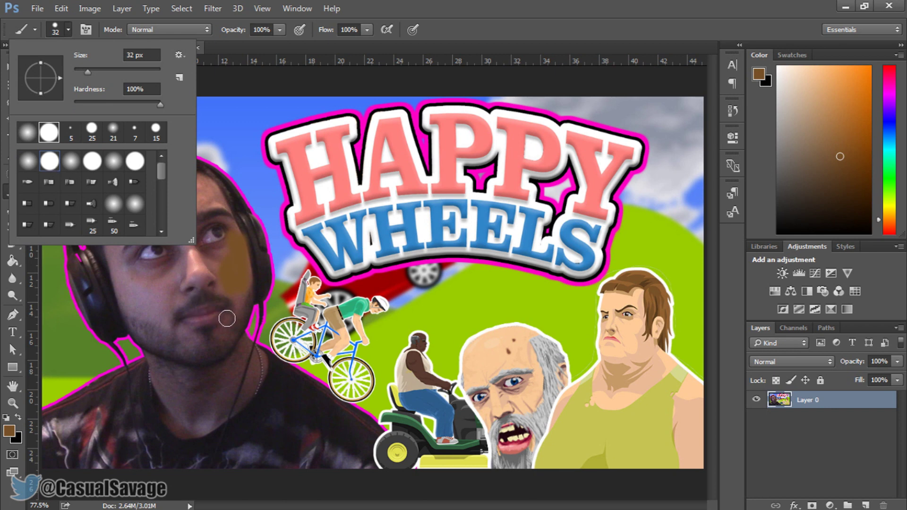
pyautogui.moveTo(165, 272)
pyautogui.mouseDown()
pyautogui.moveTo(147, 286)
pyautogui.moveTo(160, 283)
pyautogui.mouseUp()
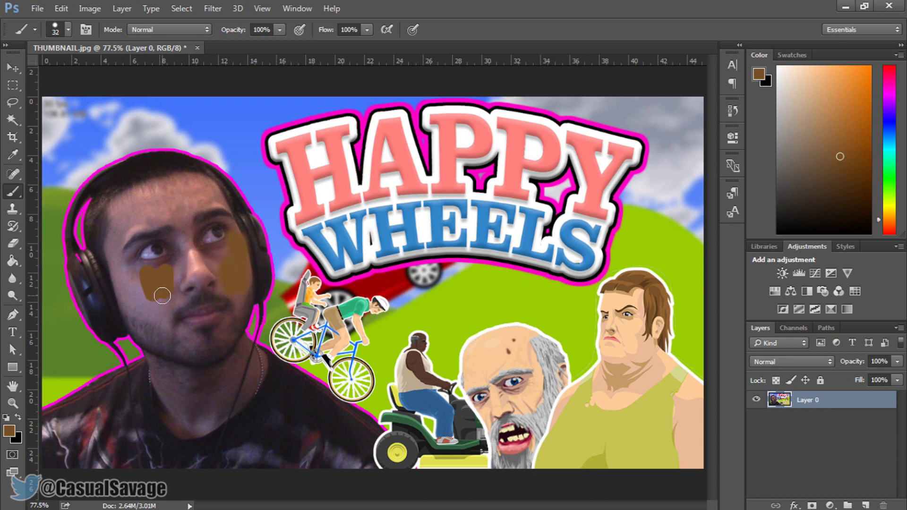
# Undo the brown brush strokes on both of the man's cheeks
pyautogui.hotkey('ctrl', 'alt', 'z')
pyautogui.hotkey('ctrl', 'alt', 'z')
pyautogui.hotkey('ctrl', 'alt', 'z')
pyautogui.hotkey('ctrl', 'alt', 'z')
# Review the Brush tool's blending modes and opacity setting, keeping the mode at Normal
pyautogui.click(170, 29)
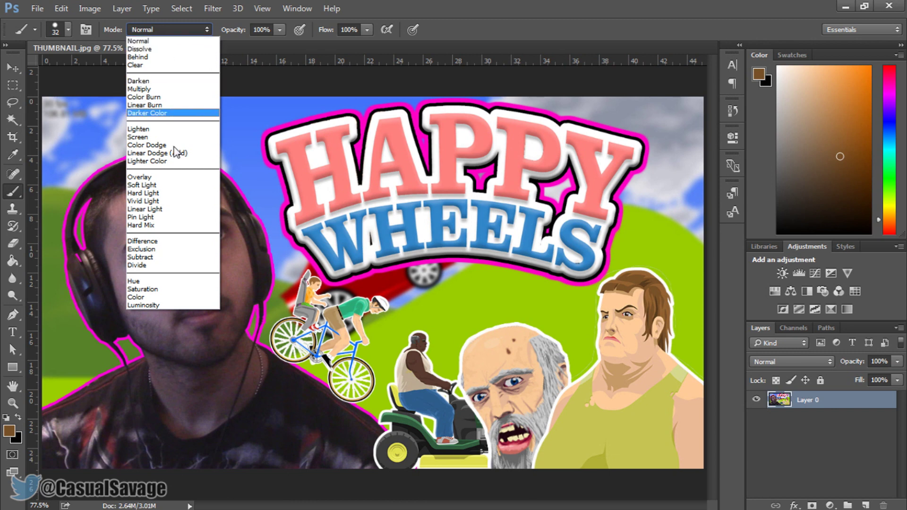
pyautogui.click(194, 30)
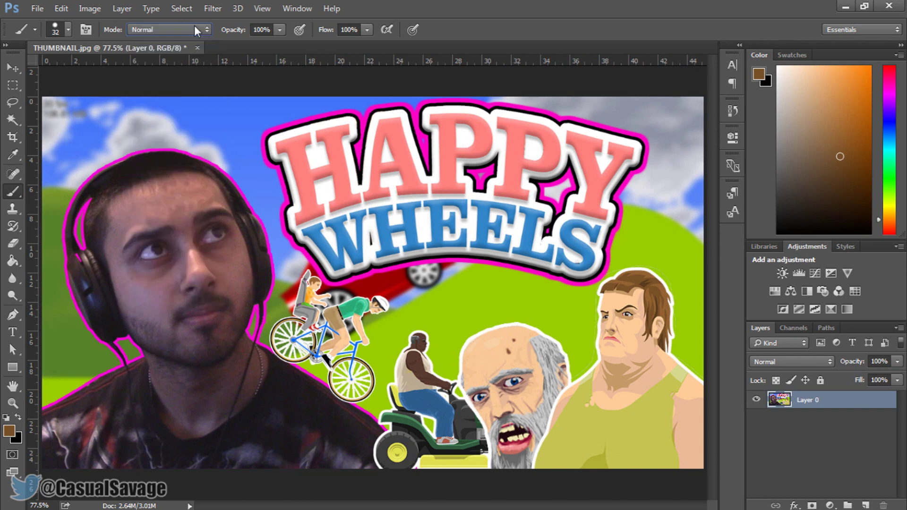
pyautogui.click(280, 29)
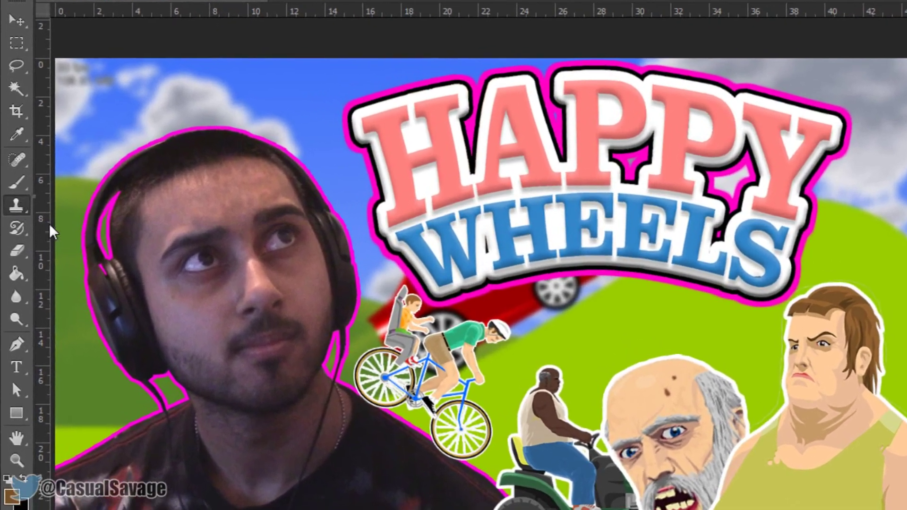
# Paint a streak of the dark purple pattern across the man's forehead using the Pattern Stamp Tool with a 21 px brush
pyautogui.rightClick(13, 208)
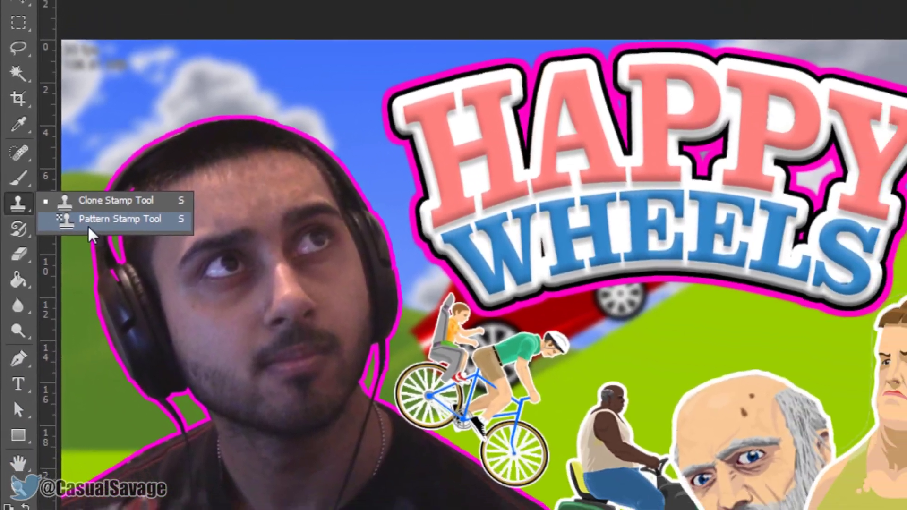
pyautogui.click(132, 219)
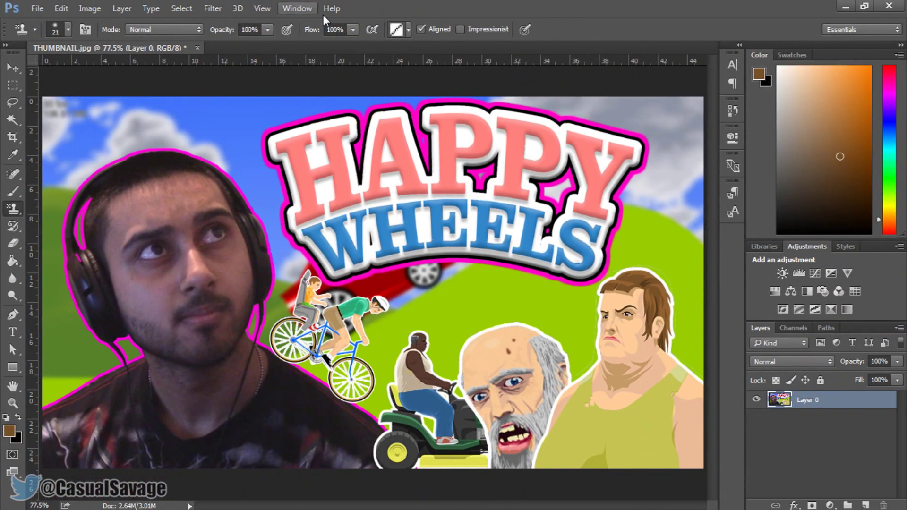
pyautogui.click(409, 31)
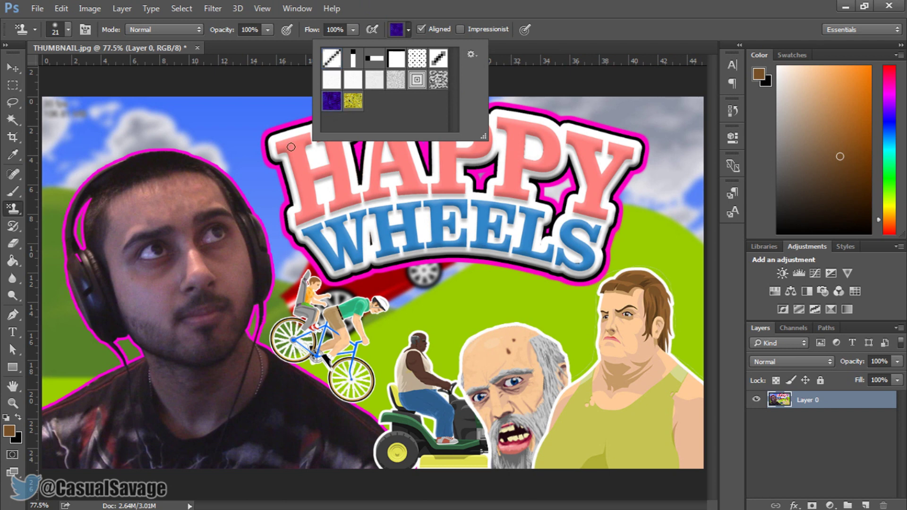
pyautogui.moveTo(119, 204)
pyautogui.mouseDown()
pyautogui.moveTo(179, 185)
pyautogui.moveTo(207, 190)
pyautogui.moveTo(141, 203)
pyautogui.moveTo(187, 195)
pyautogui.mouseUp()
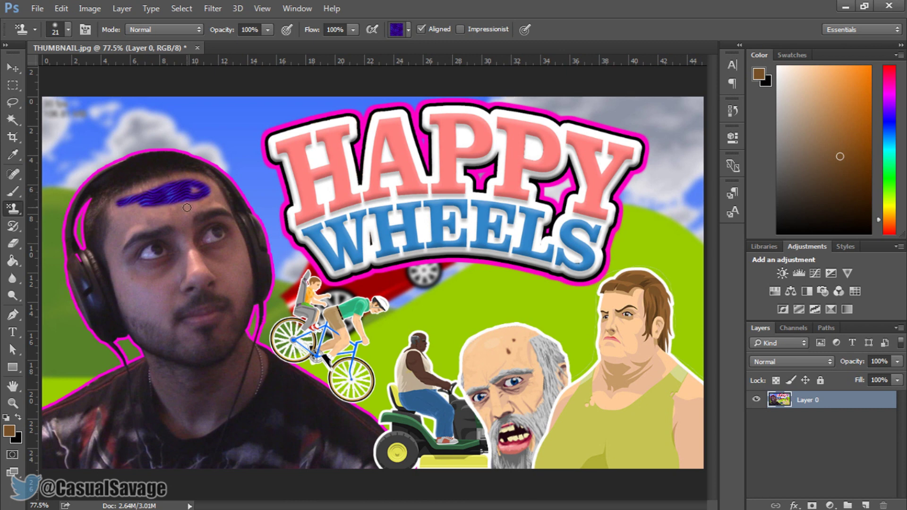
# Enlarge the Pattern Stamp brush well beyond 21 px and spread the purple pattern over most of the man's forehead
pyautogui.click(67, 30)
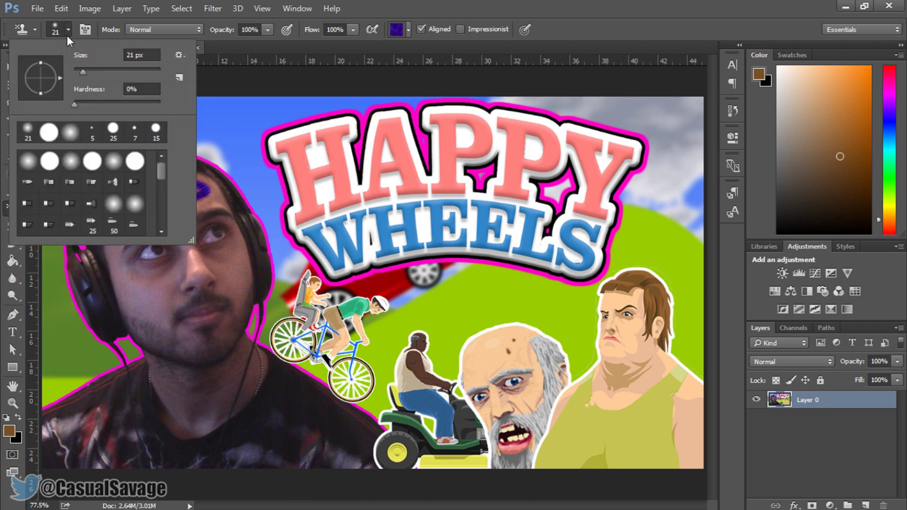
pyautogui.click(262, 58)
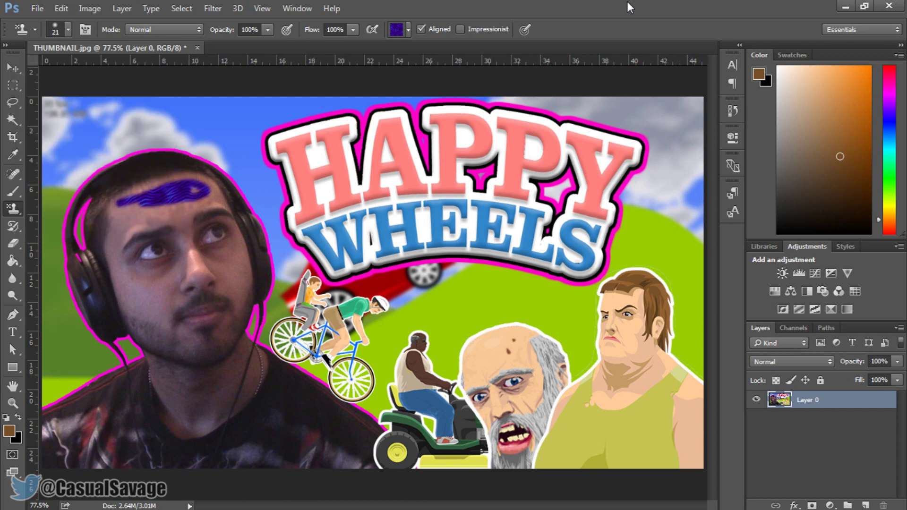
pyautogui.press(']')
pyautogui.press(']')
pyautogui.press(']')
pyautogui.press(']')
pyautogui.press(']')
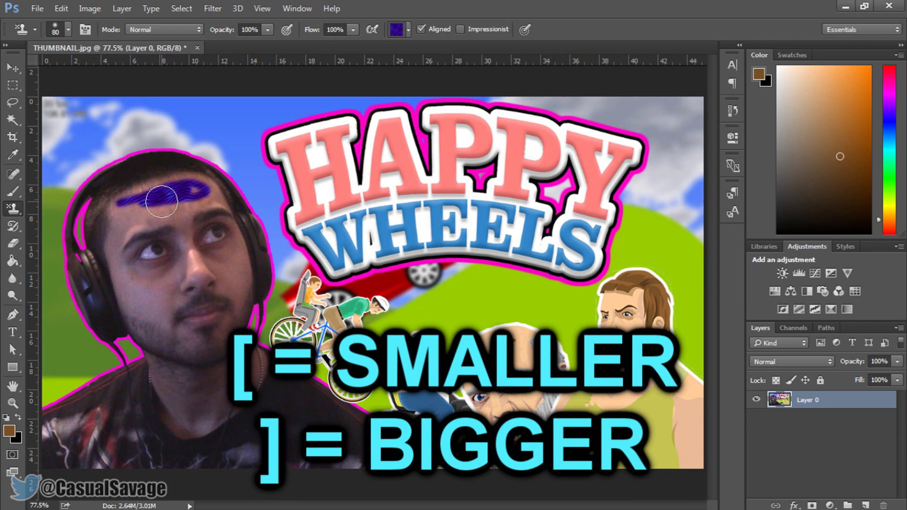
pyautogui.press(']')
pyautogui.press(']')
pyautogui.moveTo(195, 191)
pyautogui.mouseDown()
pyautogui.moveTo(132, 208)
pyautogui.moveTo(134, 198)
pyautogui.mouseUp()
# Reduce the brush to 70 px and 35 px while extending the purple pattern to the forehead's edges and the temple
pyautogui.press('[')
pyautogui.press('[')
pyautogui.press('[')
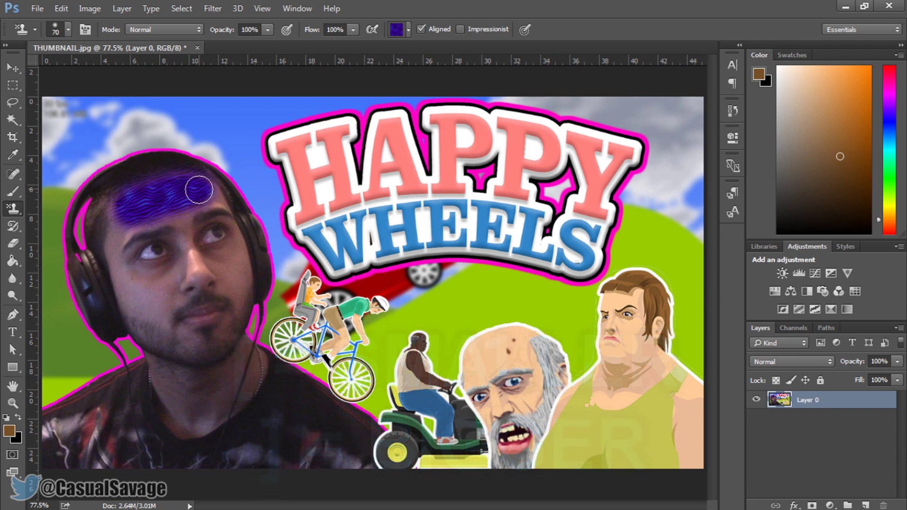
pyautogui.moveTo(196, 190); pyautogui.dragTo(212, 197)
pyautogui.press('[')
pyautogui.press('[')
pyautogui.press('[')
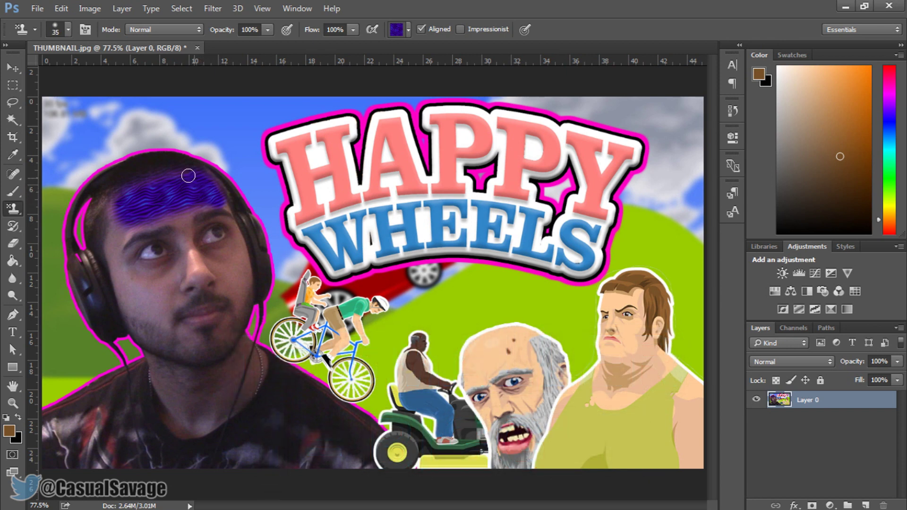
pyautogui.moveTo(117, 208)
pyautogui.mouseDown()
pyautogui.moveTo(113, 253)
pyautogui.moveTo(126, 222)
pyautogui.moveTo(124, 236)
pyautogui.moveTo(163, 217)
pyautogui.moveTo(144, 224)
pyautogui.mouseUp()
# Try the Art History Brush Tool with the Tight Short style over the bald old man and the man in the green top
pyautogui.click(14, 227)
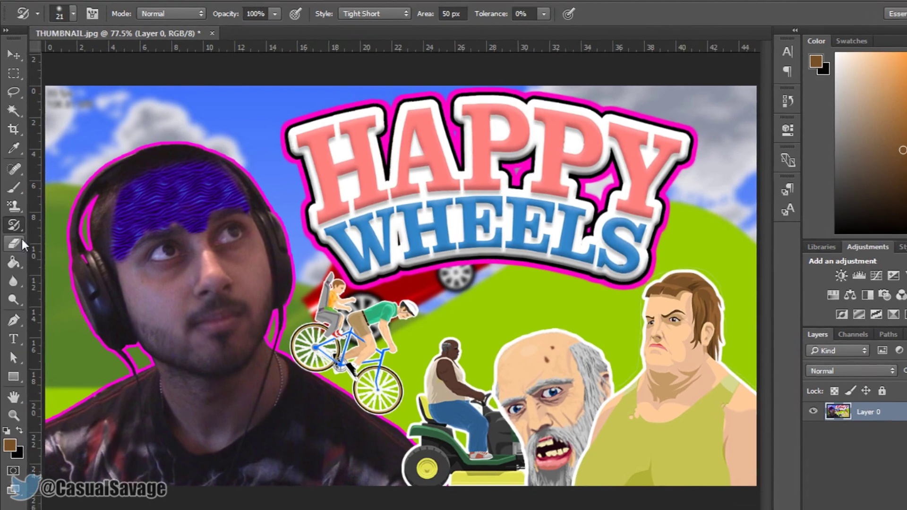
pyautogui.click(13, 225)
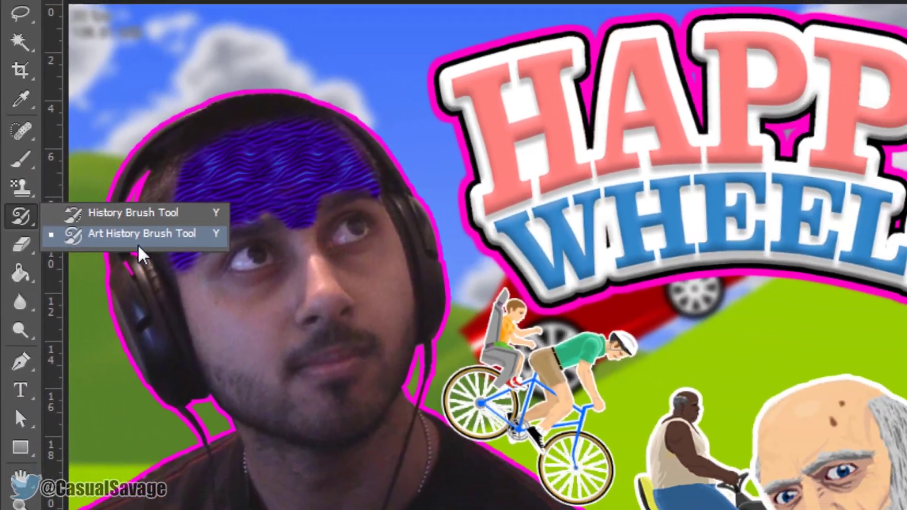
pyautogui.click(138, 242)
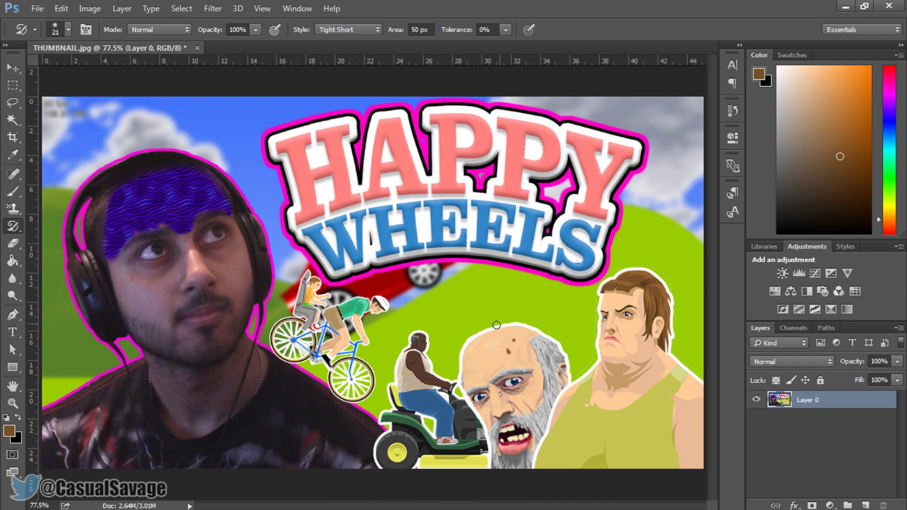
pyautogui.moveTo(491, 343)
pyautogui.mouseDown()
pyautogui.moveTo(487, 377)
pyautogui.moveTo(505, 380)
pyautogui.moveTo(513, 358)
pyautogui.moveTo(527, 376)
pyautogui.moveTo(516, 403)
pyautogui.moveTo(480, 395)
pyautogui.moveTo(503, 464)
pyautogui.moveTo(521, 459)
pyautogui.moveTo(550, 373)
pyautogui.moveTo(549, 359)
pyautogui.moveTo(526, 342)
pyautogui.moveTo(563, 394)
pyautogui.moveTo(550, 434)
pyautogui.moveTo(622, 286)
pyautogui.moveTo(654, 330)
pyautogui.moveTo(624, 363)
pyautogui.moveTo(641, 309)
pyautogui.moveTo(618, 339)
pyautogui.moveTo(657, 413)
pyautogui.moveTo(631, 464)
pyautogui.moveTo(650, 374)
pyautogui.moveTo(669, 462)
pyautogui.mouseUp()
pyautogui.moveTo(555, 454); pyautogui.dragTo(627, 371)
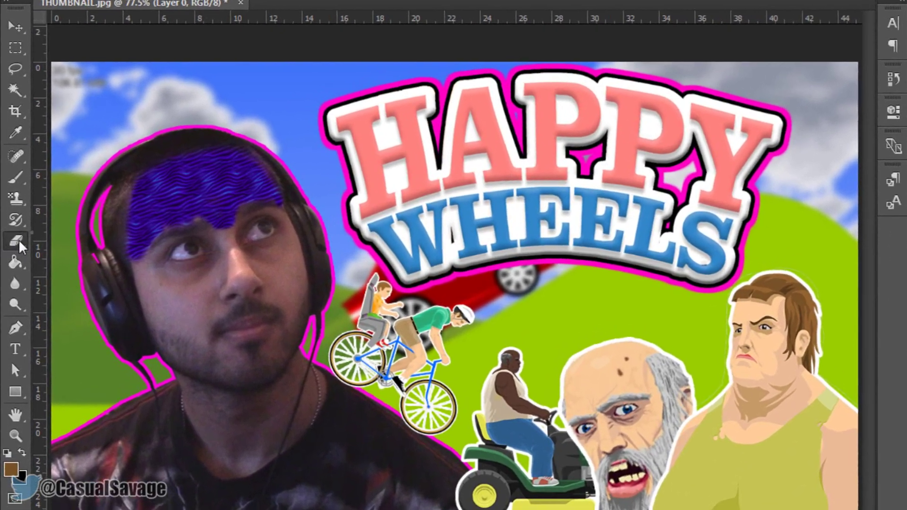
# Activate the Eraser Tool and enlarge its brush to 45 px
pyautogui.rightClick(17, 240)
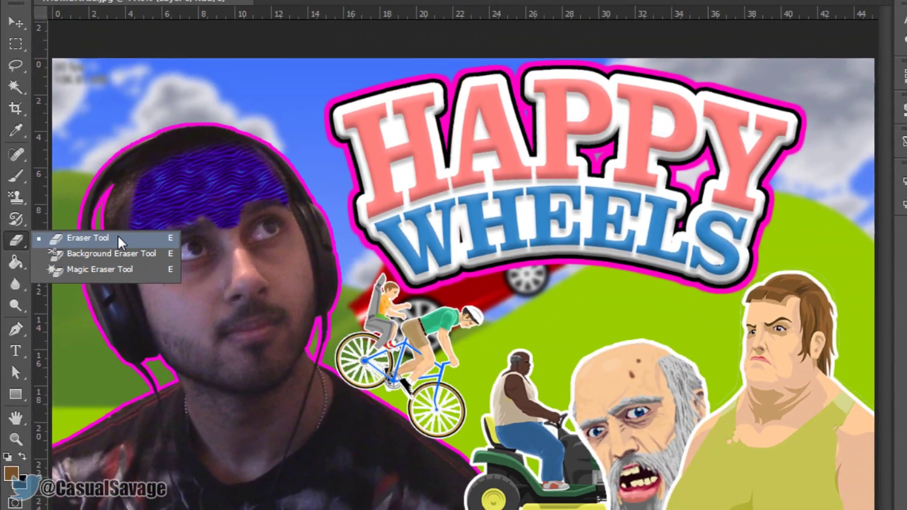
pyautogui.click(236, 217)
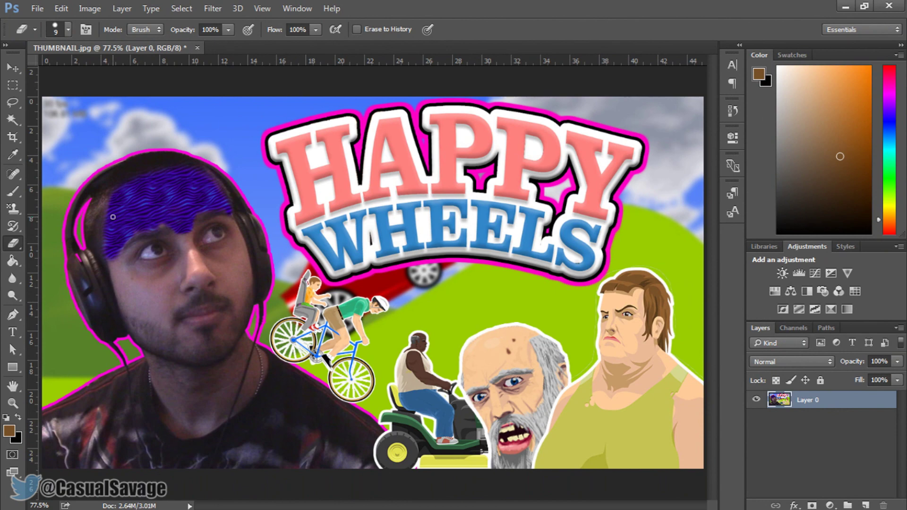
pyautogui.press(']')
pyautogui.press(']')
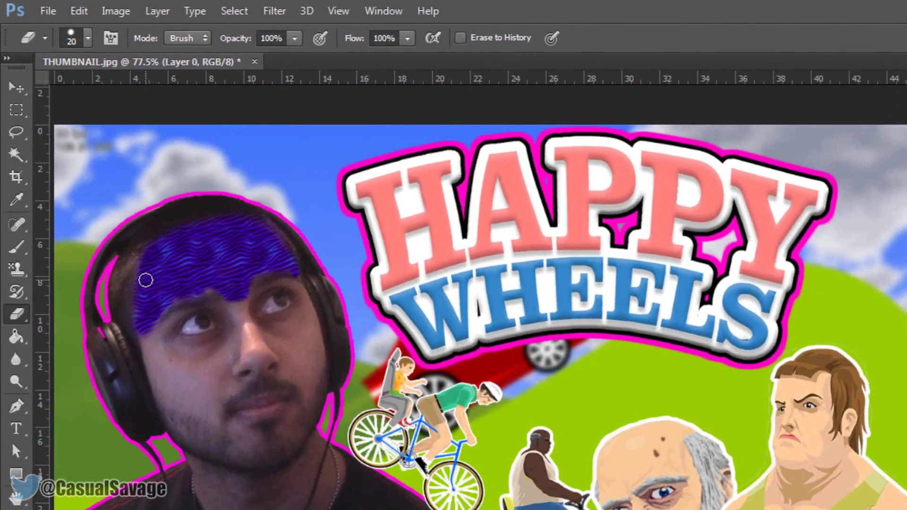
pyautogui.press(']')
pyautogui.press(']')
pyautogui.press(']')
pyautogui.press(']')
pyautogui.press(']')
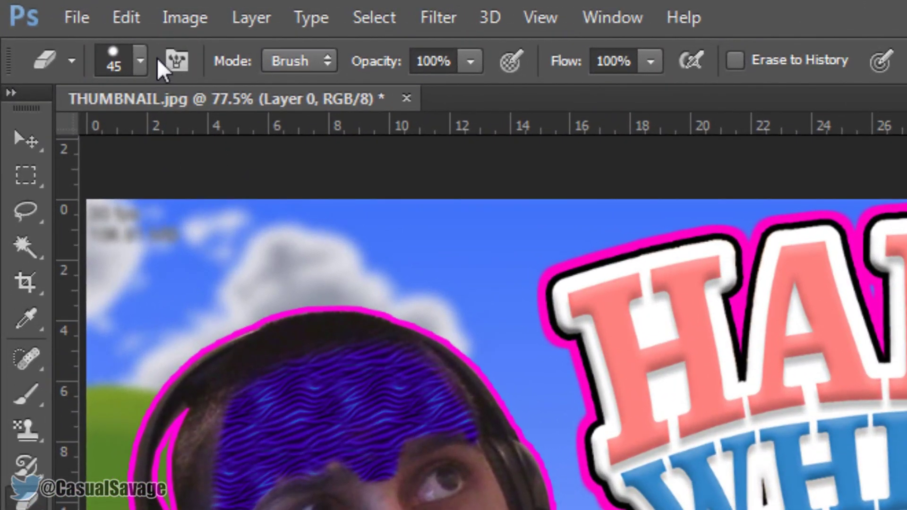
# Try erasing the letter H of the HAPPY title with a hard round eraser at 15 px and 30 px
pyautogui.click(137, 59)
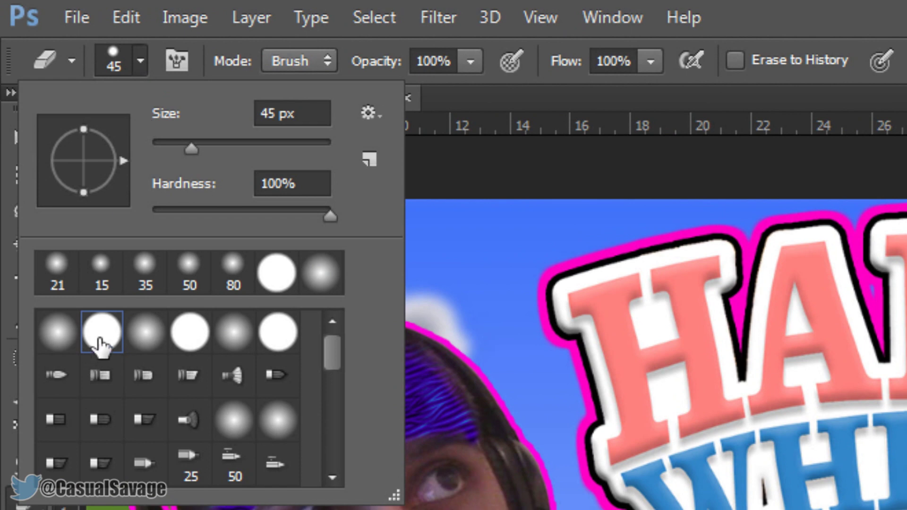
pyautogui.click(319, 52)
pyautogui.click(314, 62)
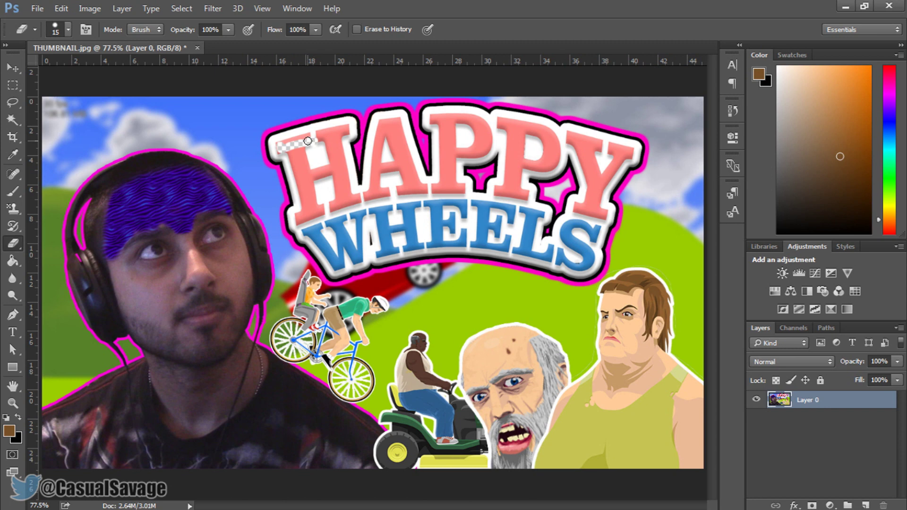
pyautogui.moveTo(298, 152)
pyautogui.mouseDown()
pyautogui.moveTo(303, 214)
pyautogui.moveTo(316, 211)
pyautogui.moveTo(311, 173)
pyautogui.moveTo(331, 168)
pyautogui.moveTo(328, 134)
pyautogui.moveTo(342, 132)
pyautogui.moveTo(331, 133)
pyautogui.moveTo(343, 195)
pyautogui.moveTo(335, 203)
pyautogui.moveTo(355, 200)
pyautogui.mouseUp()
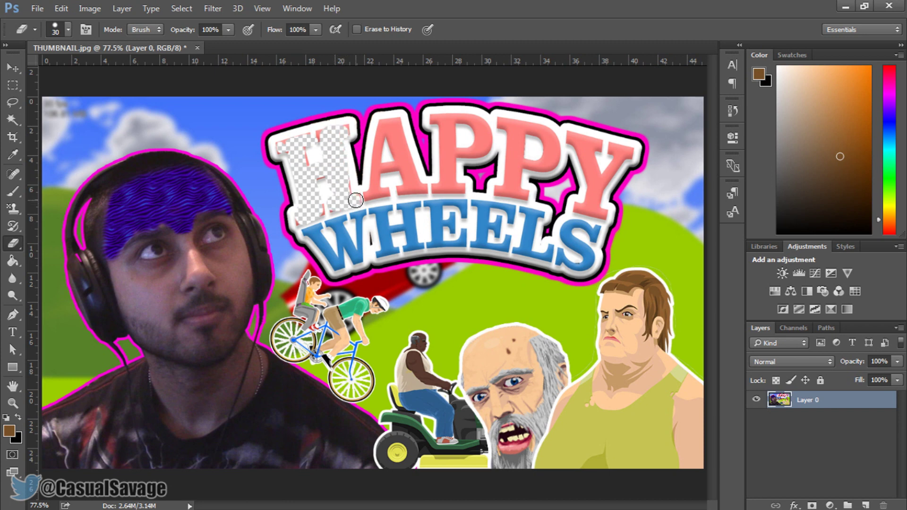
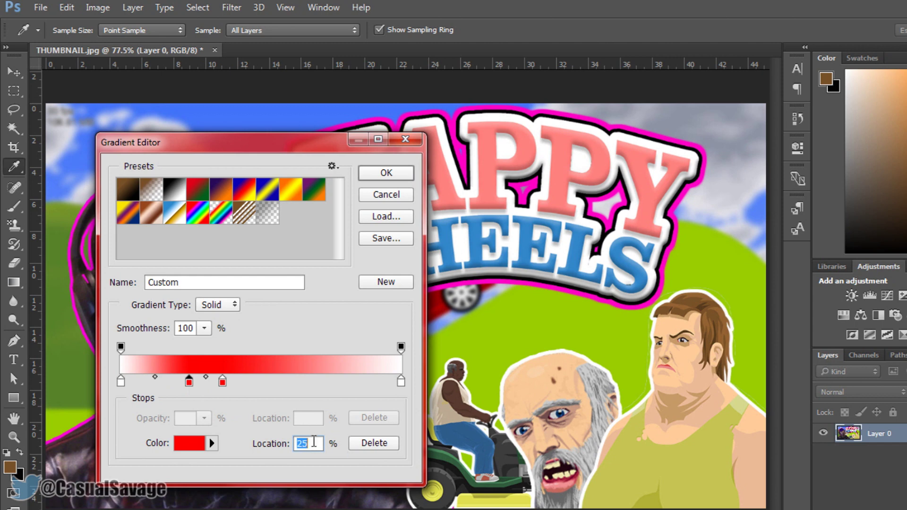
# Complete the red and white gradient with a middle stop at 50% coloured ffffff and a red stop about three quarters along
pyautogui.moveTo(223, 382); pyautogui.dragTo(244, 383)
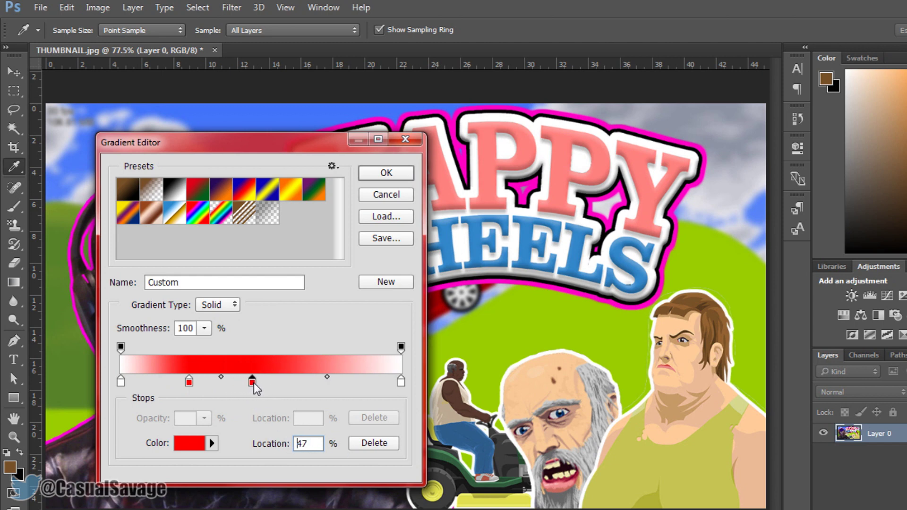
pyautogui.click(329, 384)
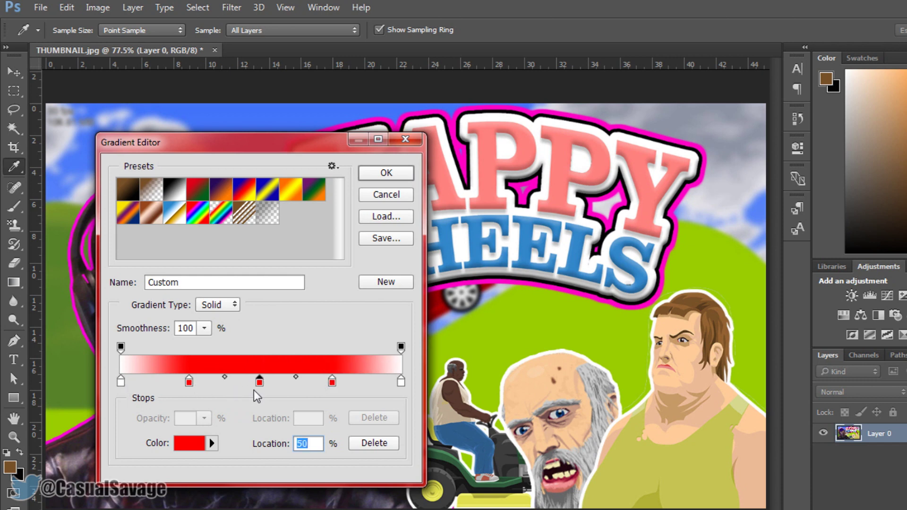
pyautogui.click(191, 444)
pyautogui.write('ffffff')
pyautogui.press('Return')
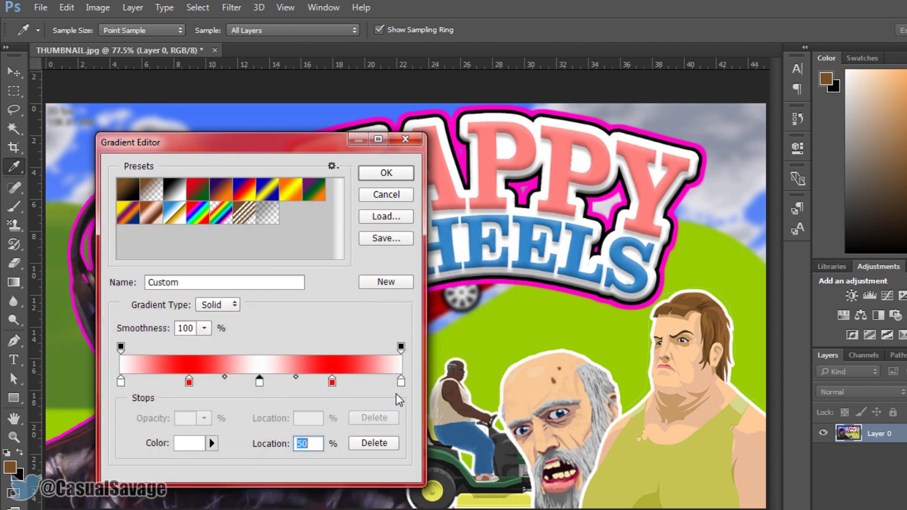
pyautogui.click(392, 173)
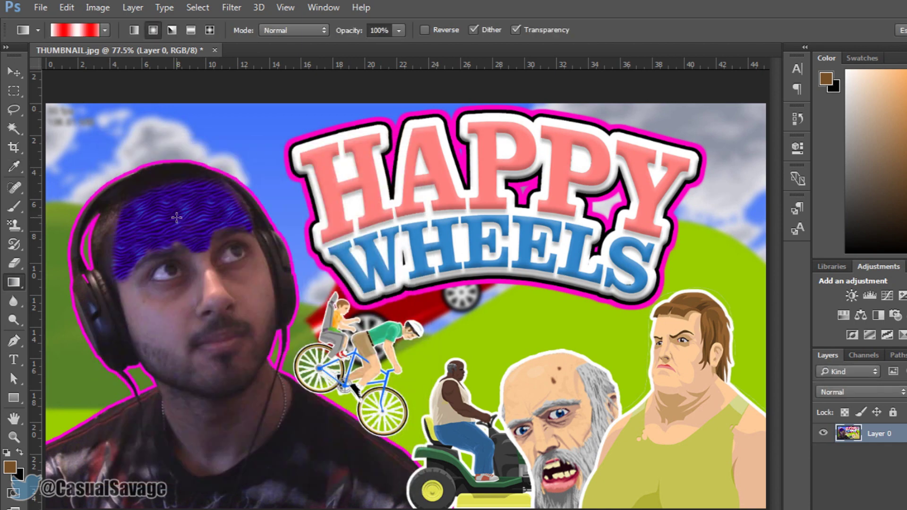
# Try the gradient as a radial fill across the image and as large and small diamond fills, undoing each one
pyautogui.moveTo(46, 103); pyautogui.dragTo(764, 507)
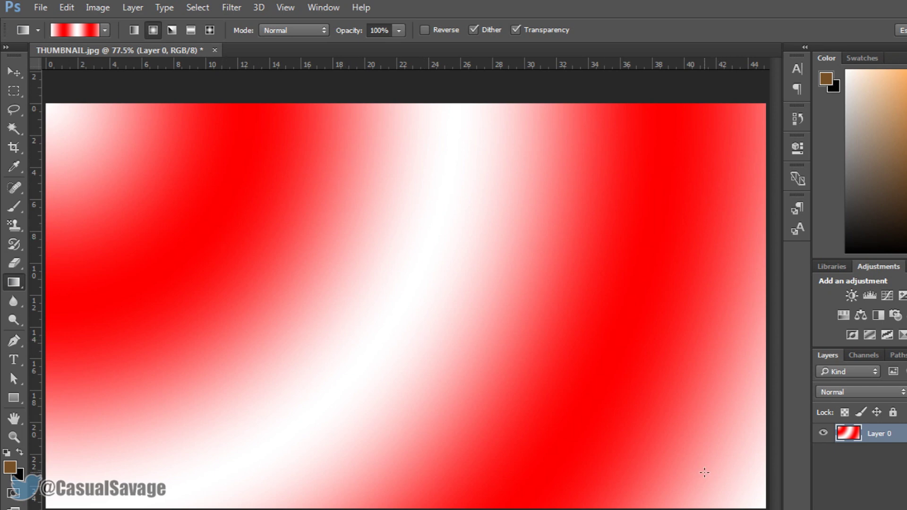
pyautogui.hotkey('ctrl', 'z')
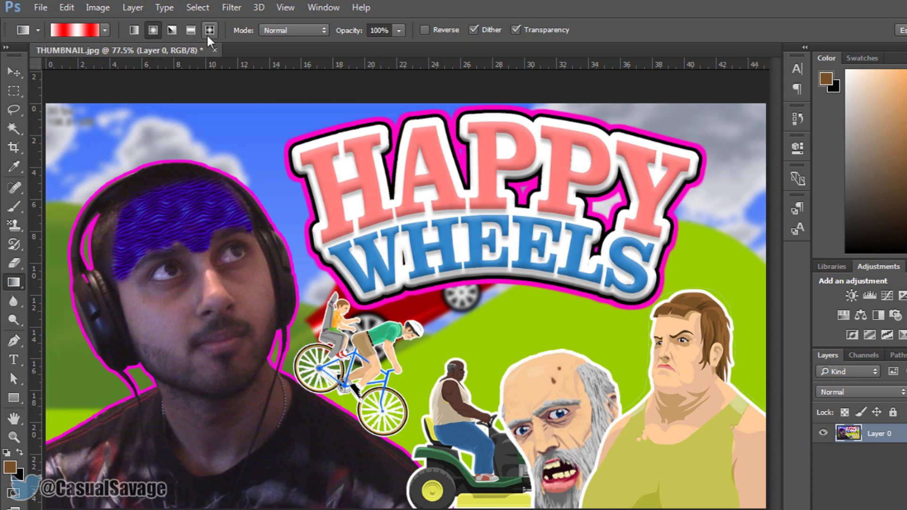
pyautogui.moveTo(158, 175); pyautogui.dragTo(765, 508)
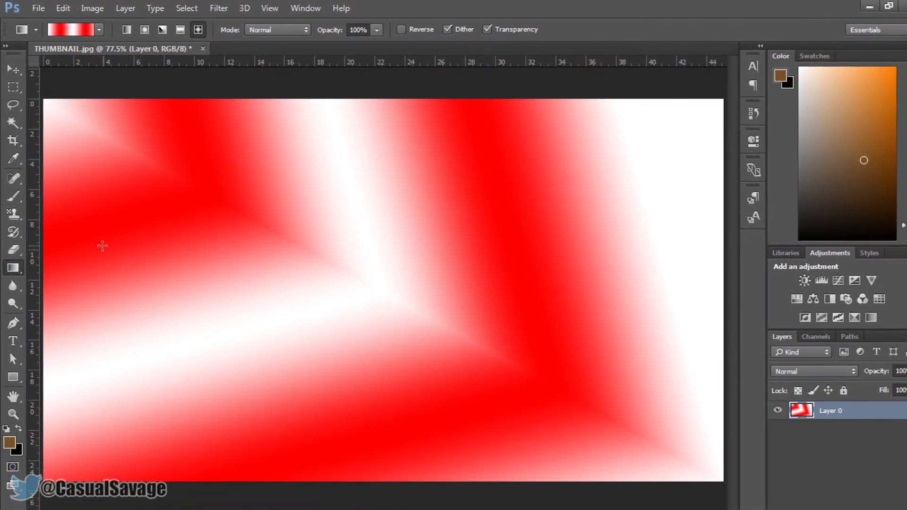
pyautogui.hotkey('ctrl', 'z')
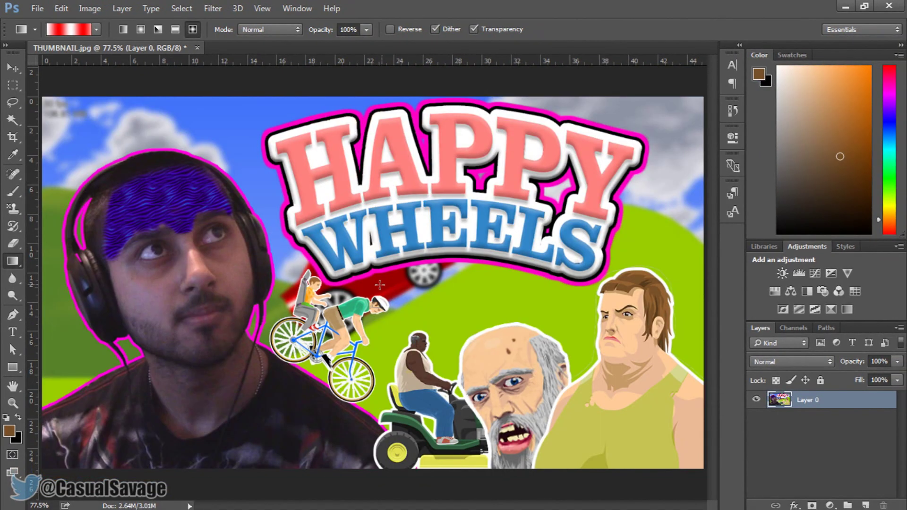
pyautogui.moveTo(383, 286); pyautogui.dragTo(422, 287)
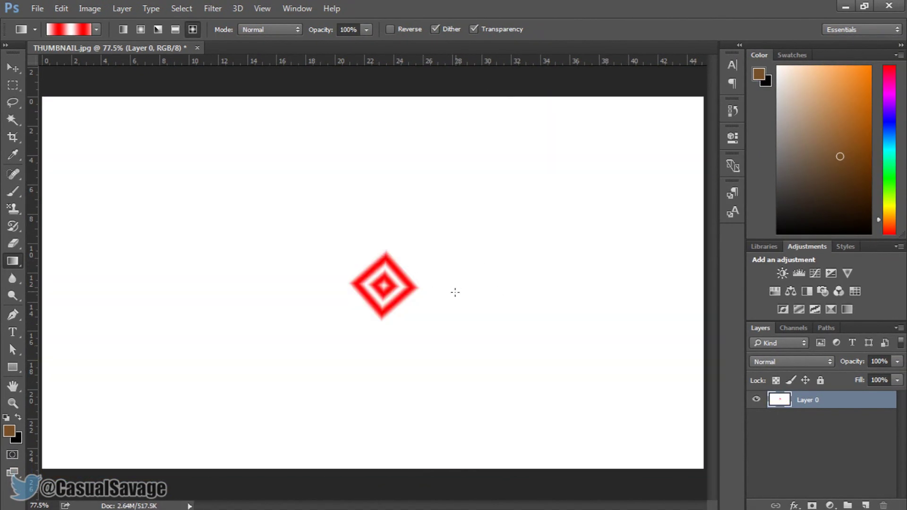
pyautogui.hotkey('ctrl', 'z')
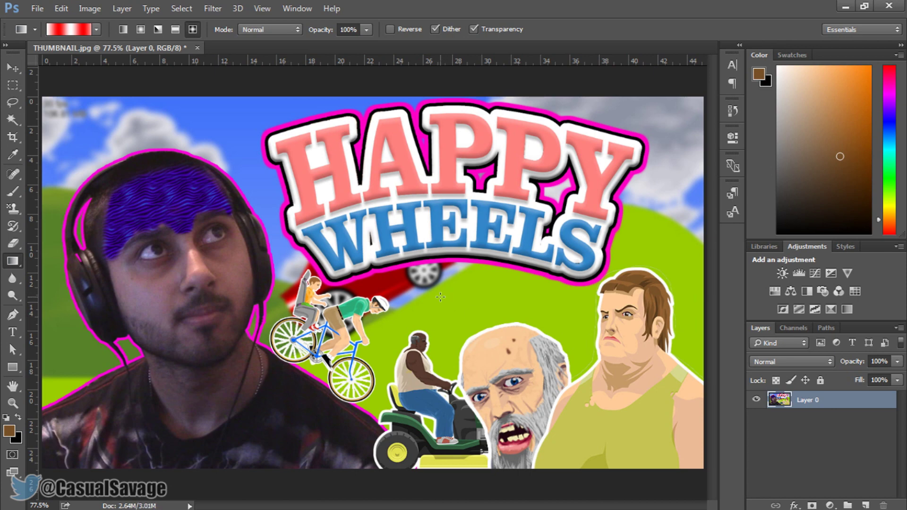
# Try the Blur Tool over the eyes, blue forehead pattern and nose of the man with headphones, and undo it
pyautogui.click(269, 30)
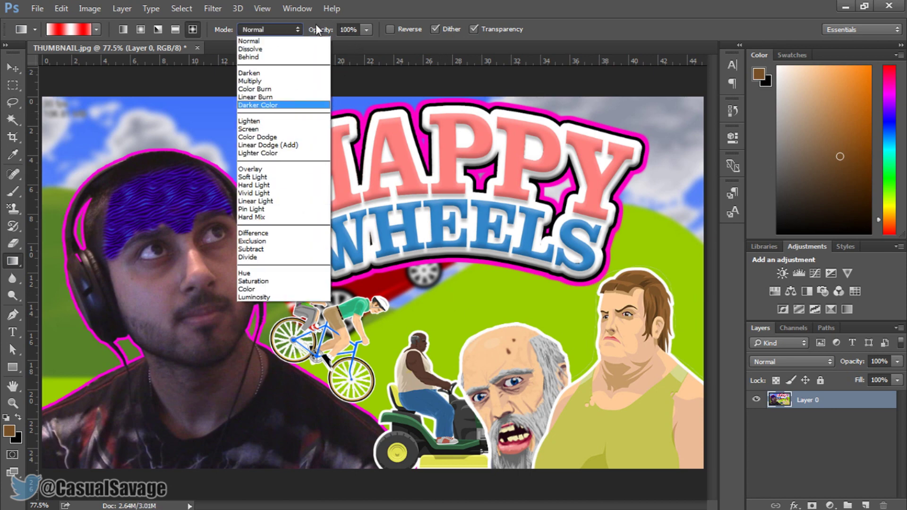
pyautogui.rightClick(13, 278)
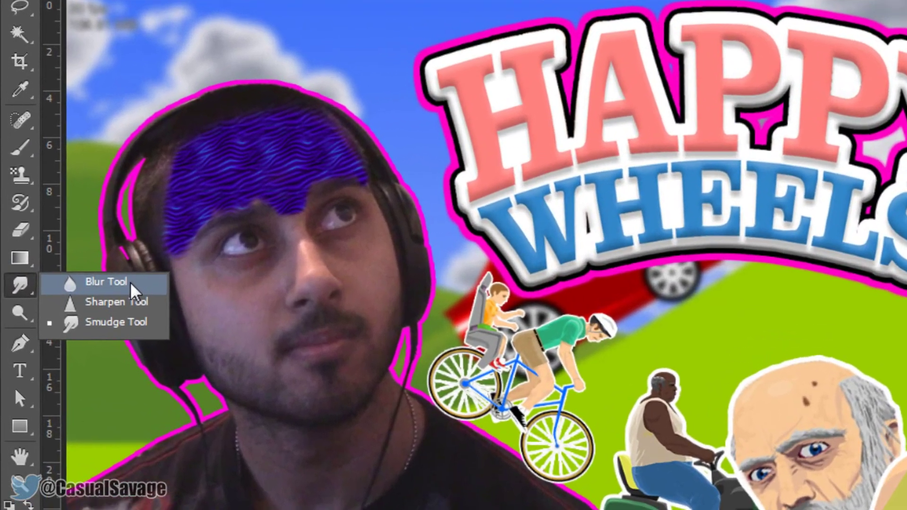
pyautogui.click(40, 279)
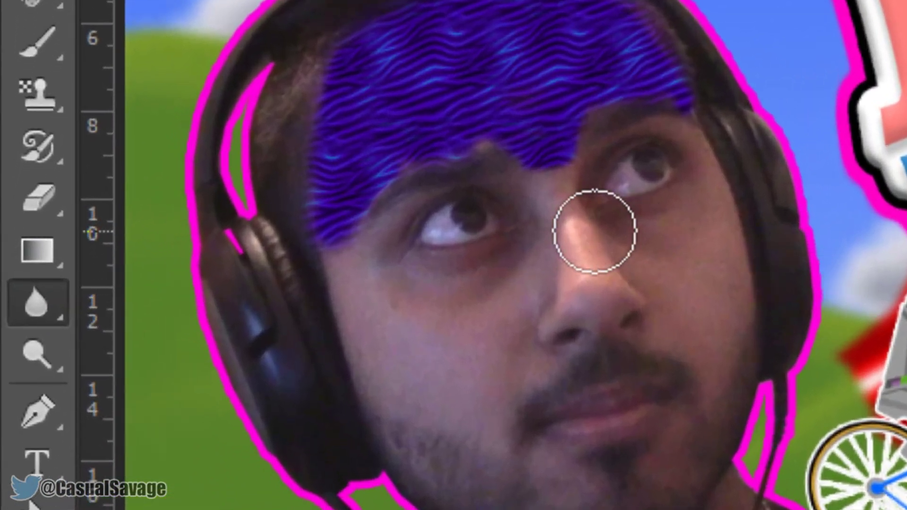
pyautogui.moveTo(892, 38)
pyautogui.mouseDown()
pyautogui.moveTo(871, 159)
pyautogui.moveTo(708, 152)
pyautogui.moveTo(251, 278)
pyautogui.moveTo(356, 236)
pyautogui.moveTo(747, 162)
pyautogui.moveTo(528, 186)
pyautogui.moveTo(351, 290)
pyautogui.moveTo(666, 166)
pyautogui.moveTo(601, 190)
pyautogui.moveTo(433, 213)
pyautogui.moveTo(421, 245)
pyautogui.moveTo(745, 330)
pyautogui.mouseUp()
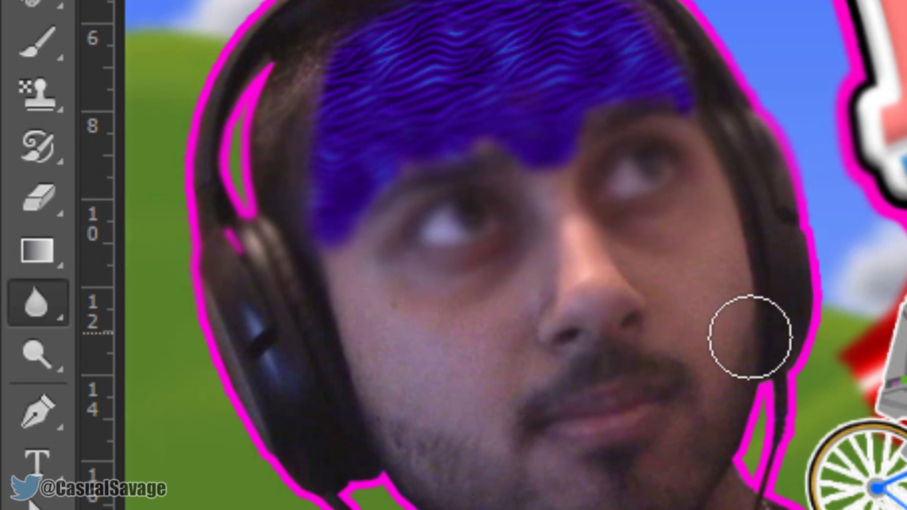
pyautogui.hotkey('ctrl', 'z')
# Try the Sharpen Tool on both eyes of the man with headphones, and undo it
pyautogui.rightClick(57, 297)
pyautogui.click(193, 346)
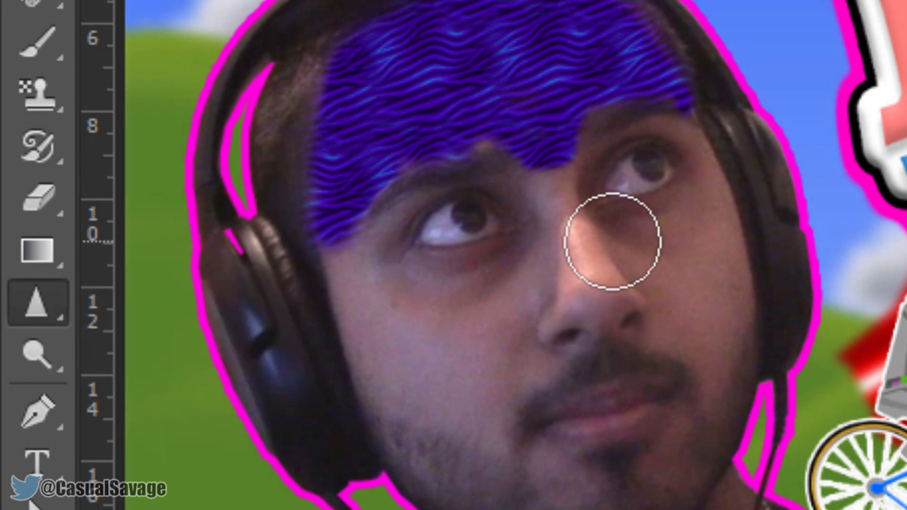
pyautogui.moveTo(466, 226)
pyautogui.mouseDown()
pyautogui.moveTo(455, 226)
pyautogui.moveTo(471, 239)
pyautogui.moveTo(443, 227)
pyautogui.moveTo(486, 219)
pyautogui.mouseUp()
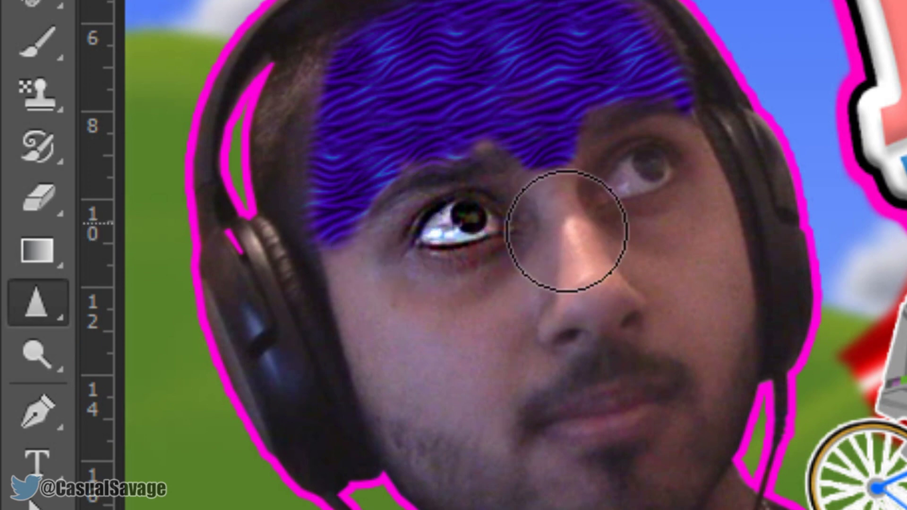
pyautogui.moveTo(652, 170)
pyautogui.mouseDown()
pyautogui.moveTo(634, 184)
pyautogui.moveTo(632, 175)
pyautogui.moveTo(672, 150)
pyautogui.moveTo(654, 176)
pyautogui.moveTo(640, 181)
pyautogui.moveTo(668, 159)
pyautogui.moveTo(627, 177)
pyautogui.moveTo(640, 179)
pyautogui.moveTo(630, 188)
pyautogui.moveTo(668, 162)
pyautogui.mouseUp()
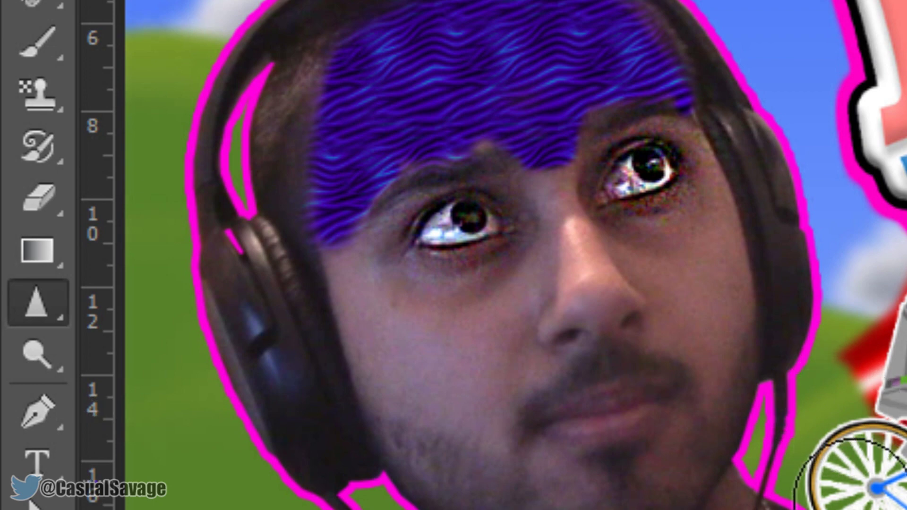
pyautogui.hotkey('ctrl', 'z')
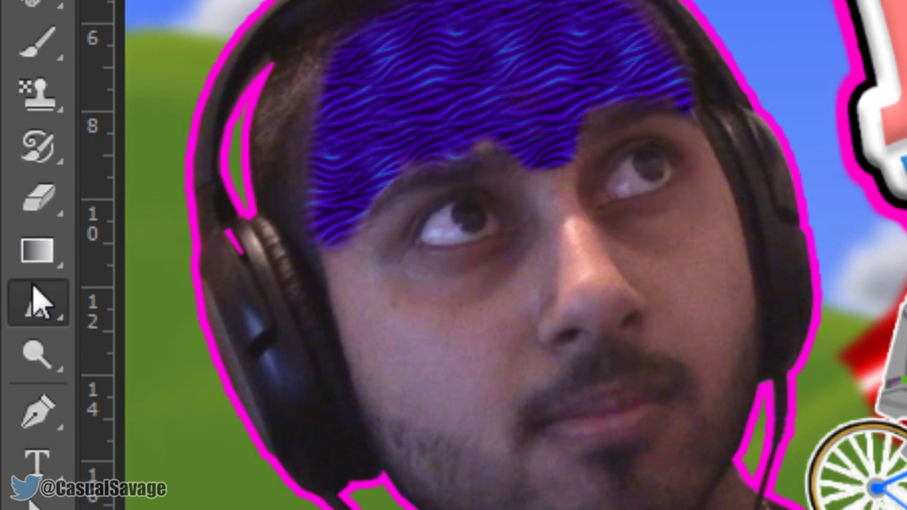
# Try the Smudge Tool with a small brush across the face of the man with headphones
pyautogui.rightClick(37, 302)
pyautogui.click(222, 373)
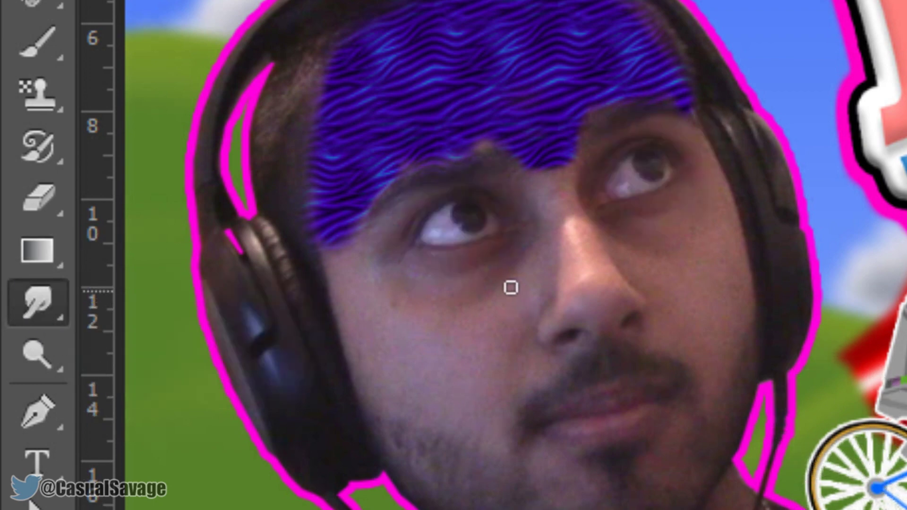
pyautogui.moveTo(586, 267)
pyautogui.mouseDown()
pyautogui.moveTo(560, 307)
pyautogui.moveTo(617, 274)
pyautogui.moveTo(572, 342)
pyautogui.moveTo(594, 313)
pyautogui.moveTo(634, 306)
pyautogui.moveTo(572, 326)
pyautogui.moveTo(634, 286)
pyautogui.moveTo(610, 268)
pyautogui.moveTo(638, 254)
pyautogui.moveTo(618, 194)
pyautogui.moveTo(710, 173)
pyautogui.moveTo(815, 173)
pyautogui.moveTo(762, 162)
pyautogui.moveTo(560, 226)
pyautogui.moveTo(598, 231)
pyautogui.moveTo(694, 316)
pyautogui.moveTo(400, 264)
pyautogui.moveTo(277, 341)
pyautogui.moveTo(517, 239)
pyautogui.moveTo(474, 280)
pyautogui.moveTo(518, 314)
pyautogui.moveTo(385, 432)
pyautogui.moveTo(471, 359)
pyautogui.moveTo(283, 477)
pyautogui.mouseUp()
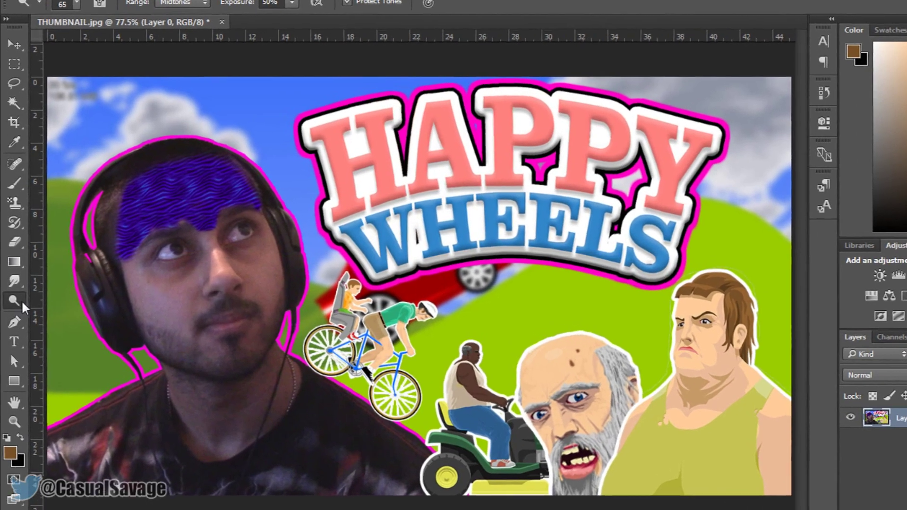
# Lighten the face of the man with headphones using the Dodge Tool
pyautogui.rightClick(22, 303)
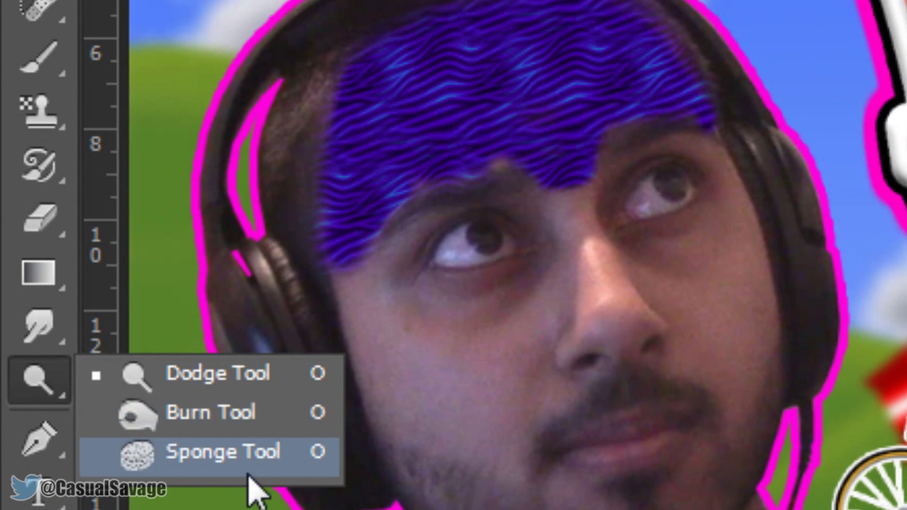
pyautogui.click(288, 375)
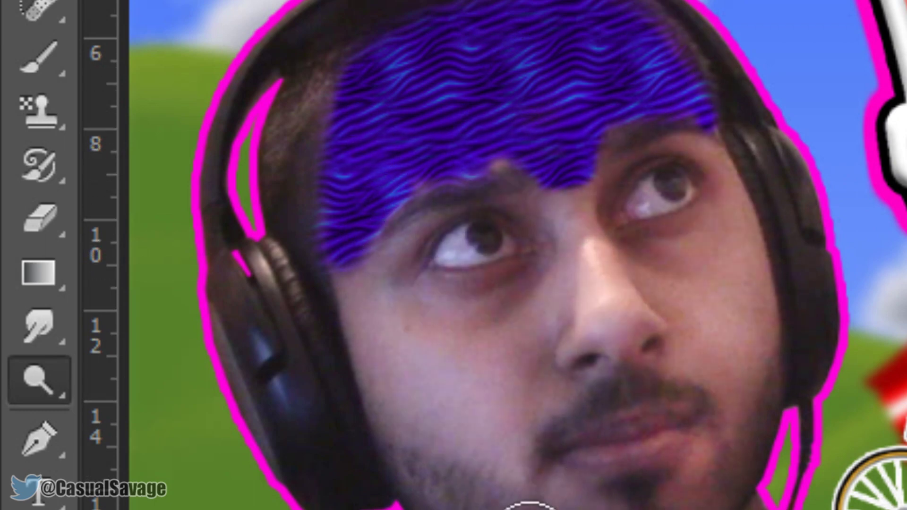
pyautogui.moveTo(445, 481); pyautogui.dragTo(425, 475)
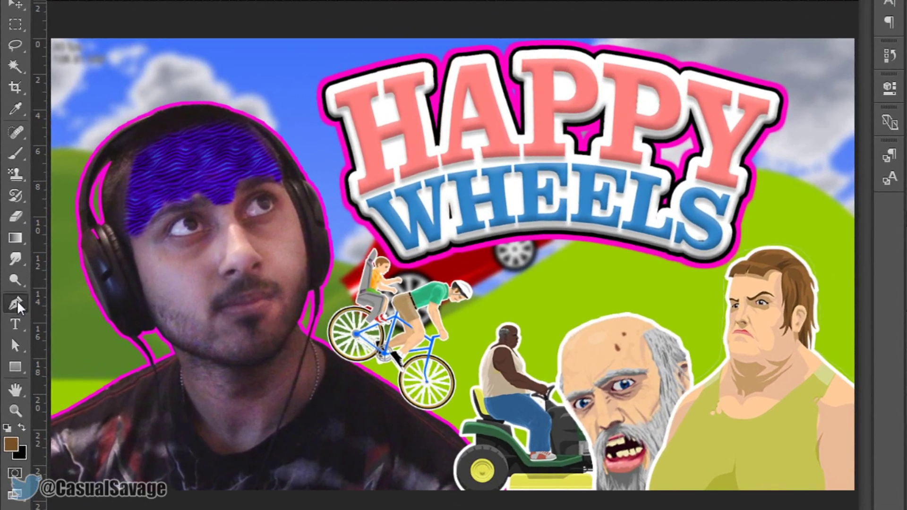
# Start a Pen Tool path below the bearded old man and trace it up the edge of his face to his forehead
pyautogui.rightClick(37, 437)
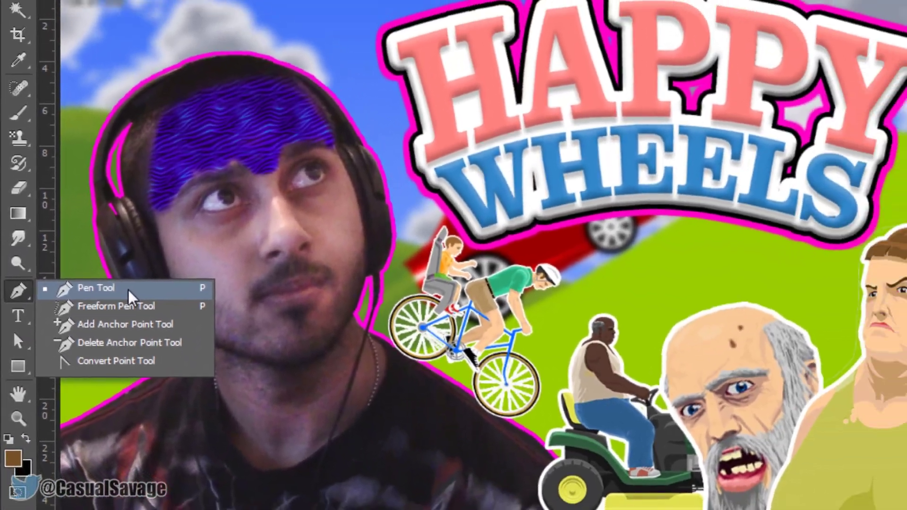
pyautogui.click(128, 294)
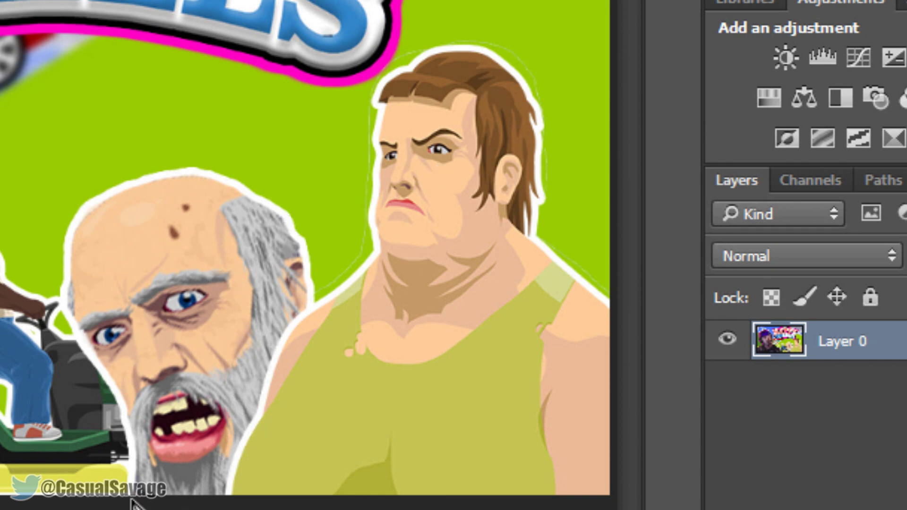
pyautogui.click(127, 465)
pyautogui.moveTo(111, 381); pyautogui.dragTo(72, 325)
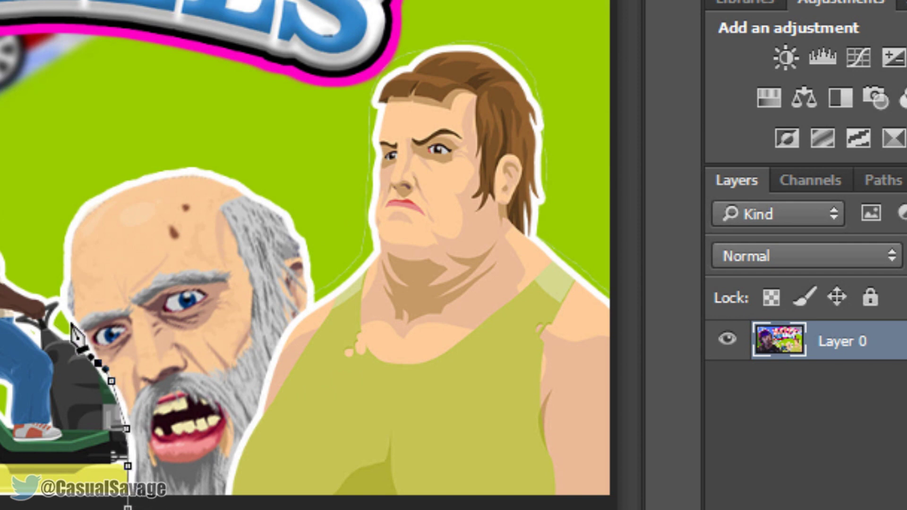
pyautogui.click(71, 323)
pyautogui.click(57, 297)
pyautogui.click(56, 263)
pyautogui.click(62, 218)
pyautogui.moveTo(83, 202); pyautogui.dragTo(101, 196)
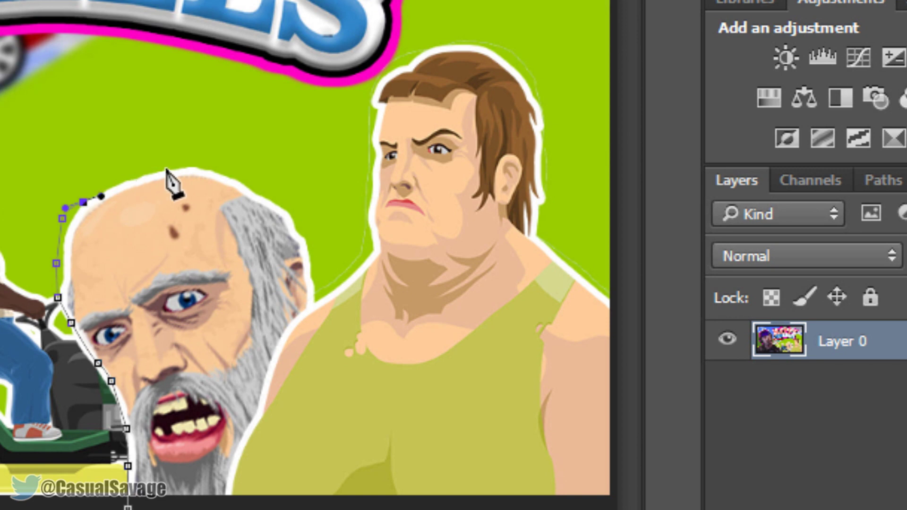
# Continue the path over the old man's head and around the brown-haired character, closing it below the image
pyautogui.click(269, 202)
pyautogui.click(290, 215)
pyautogui.click(306, 252)
pyautogui.click(309, 292)
pyautogui.click(317, 297)
pyautogui.click(372, 258)
pyautogui.click(368, 182)
pyautogui.click(377, 124)
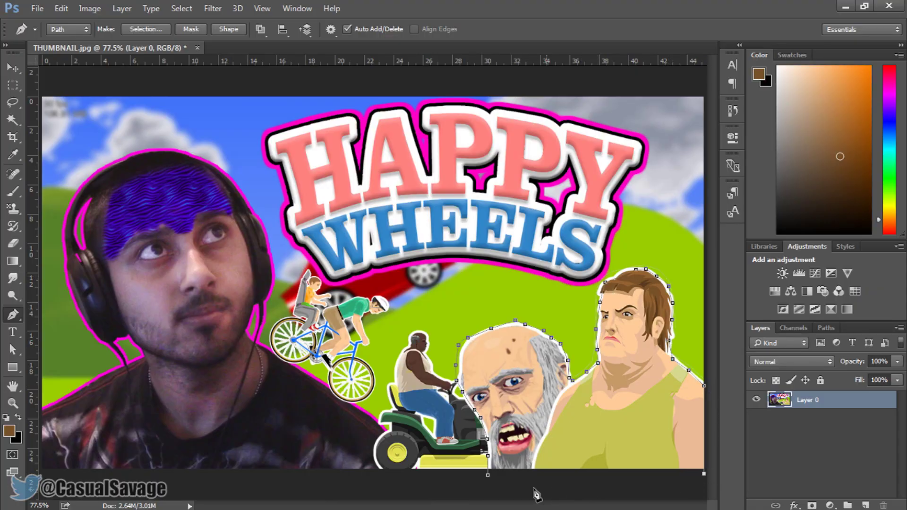
# Convert the path into a new selection with 0 px feather and try moving the two selected characters up across the image
pyautogui.rightClick(546, 400)
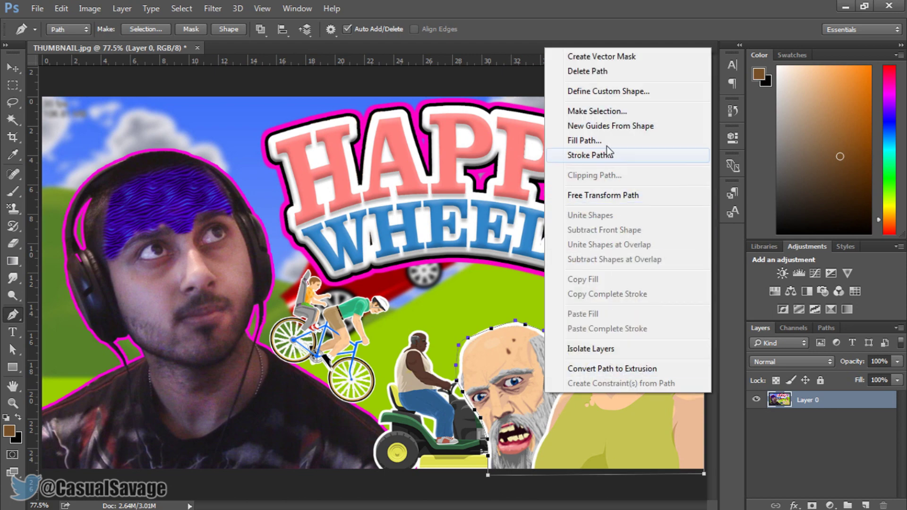
pyautogui.click(632, 111)
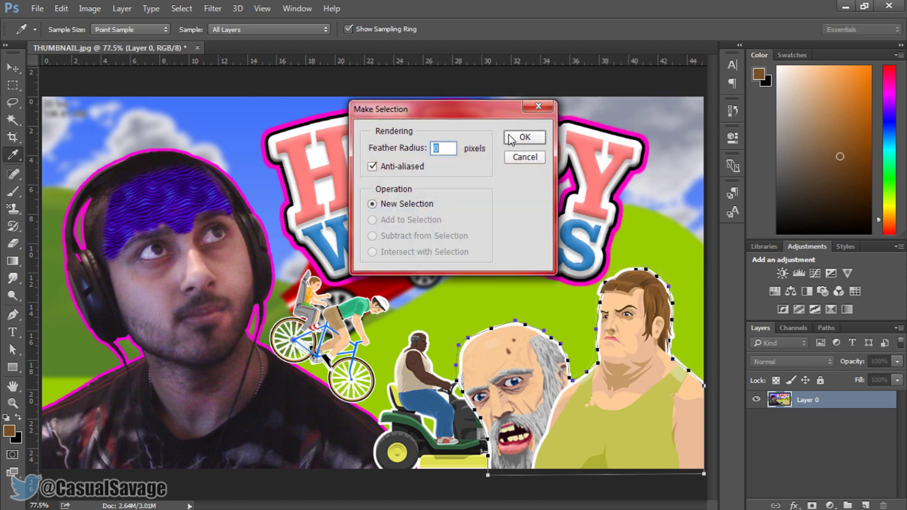
pyautogui.click(510, 139)
pyautogui.press('v')
pyautogui.moveTo(640, 379); pyautogui.dragTo(423, 208)
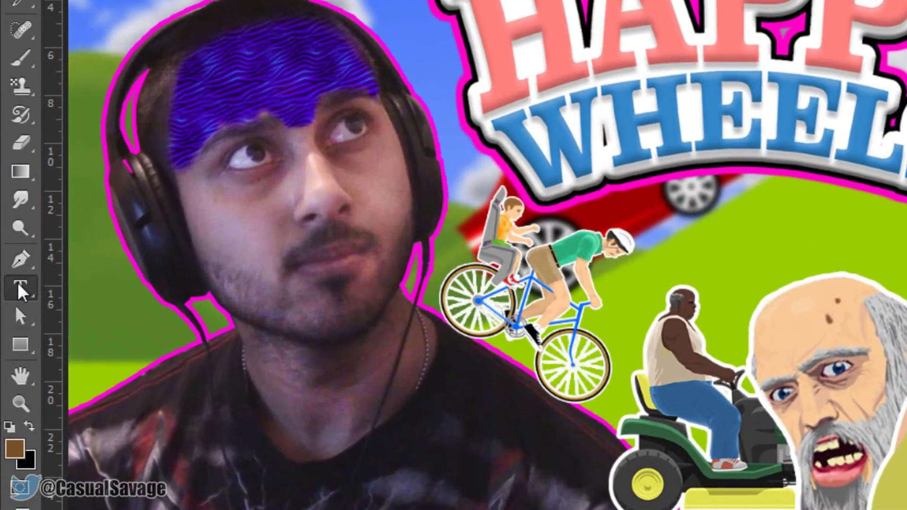
# Create a horizontal text box spanning the image's width across its lower half
pyautogui.click(18, 282)
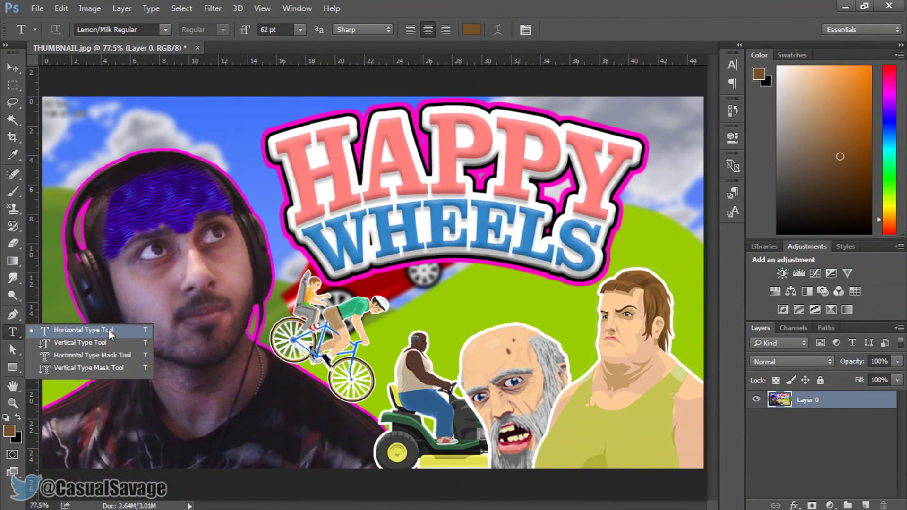
pyautogui.click(109, 328)
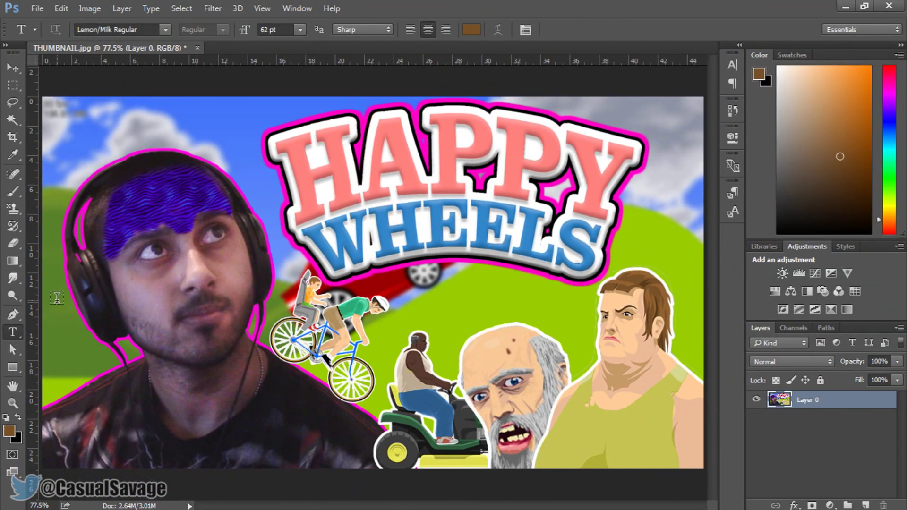
pyautogui.moveTo(51, 299); pyautogui.dragTo(703, 443)
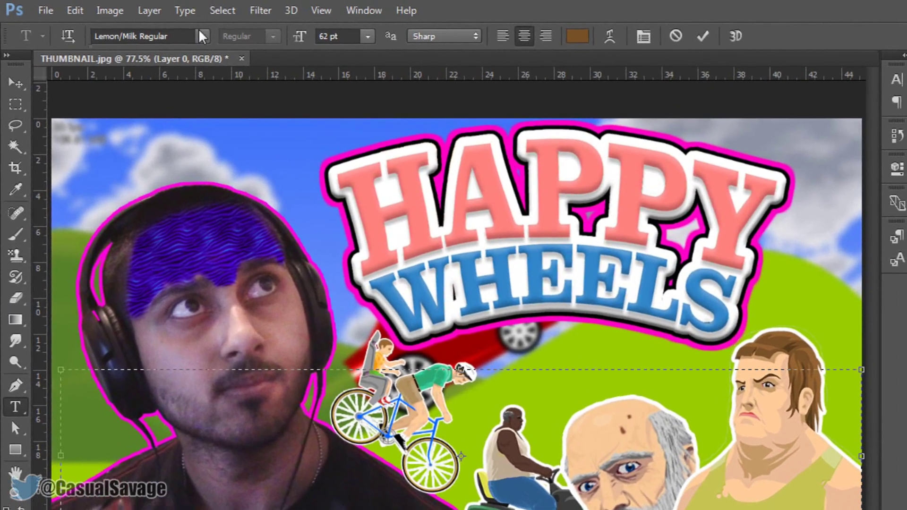
# Set the text to Impact Regular at 100 pt with Sharp anti-aliasing
pyautogui.click(165, 29)
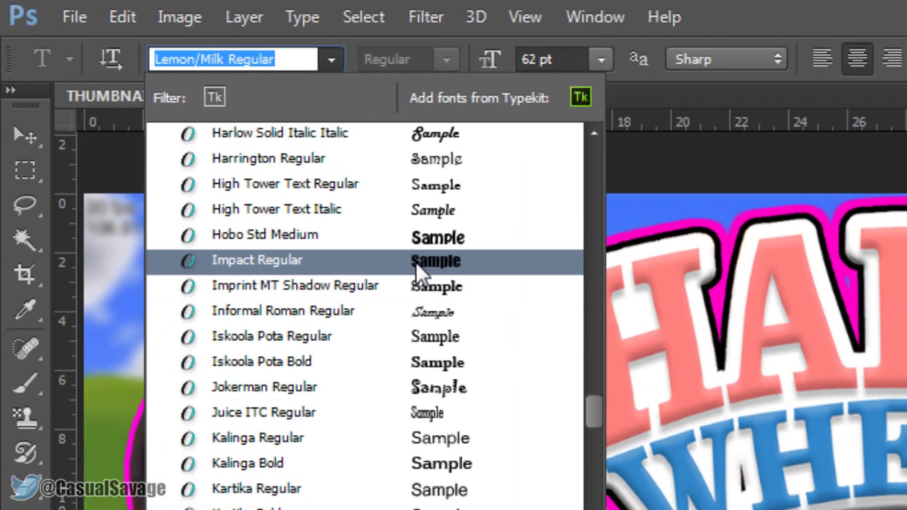
pyautogui.click(393, 247)
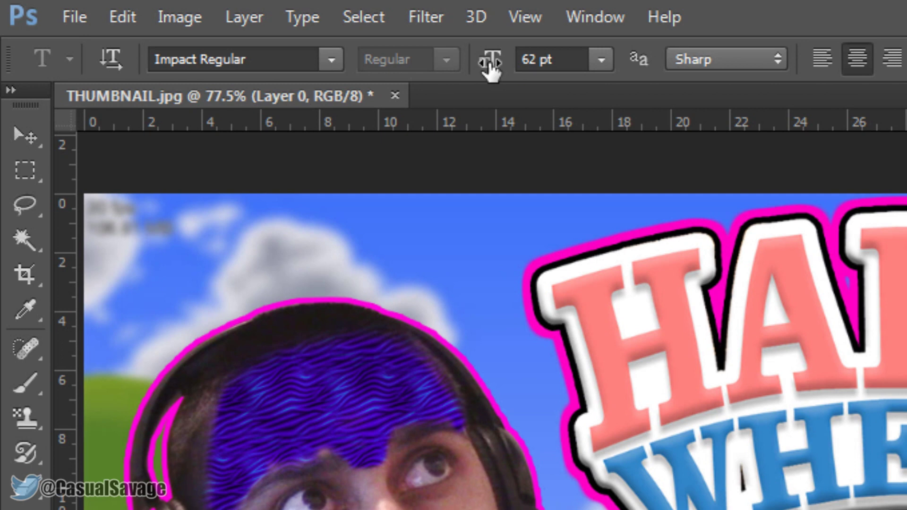
pyautogui.moveTo(491, 67); pyautogui.dragTo(573, 61)
pyautogui.click(572, 61)
pyautogui.write('100')
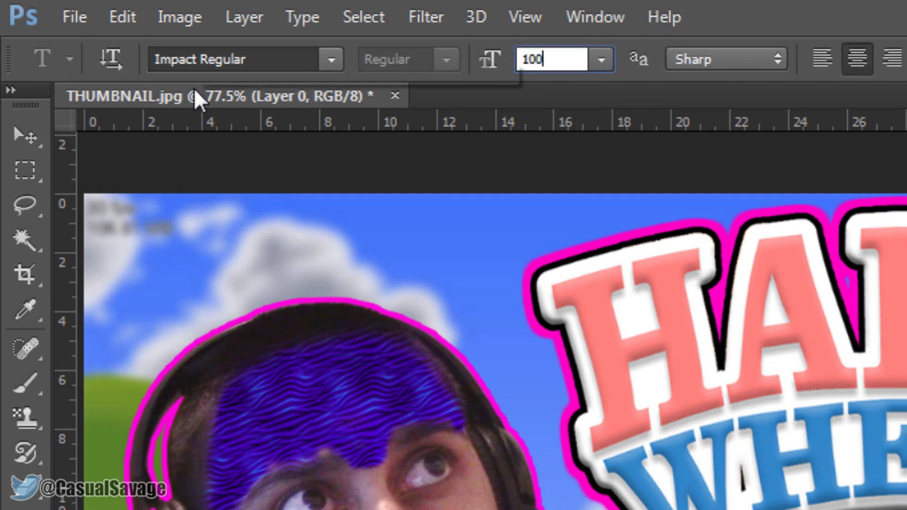
pyautogui.press('Return')
pyautogui.click(601, 60)
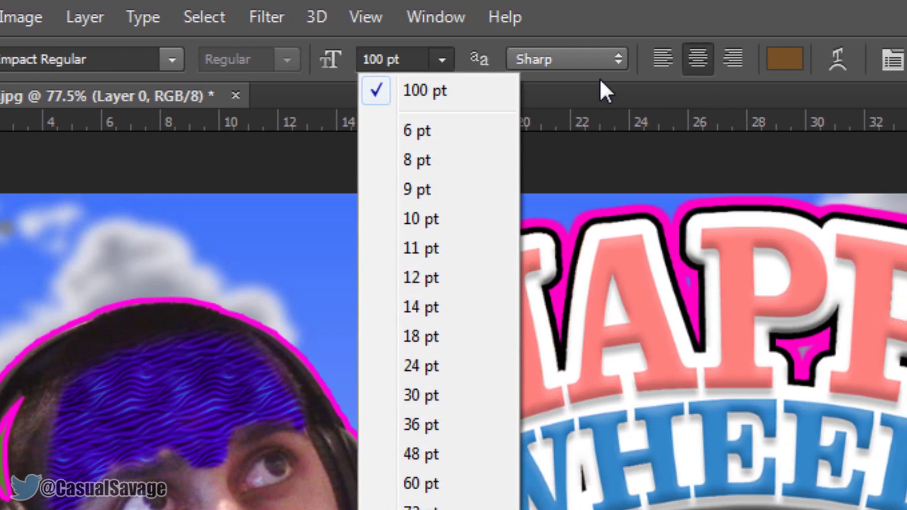
pyautogui.click(757, 75)
pyautogui.click(472, 66)
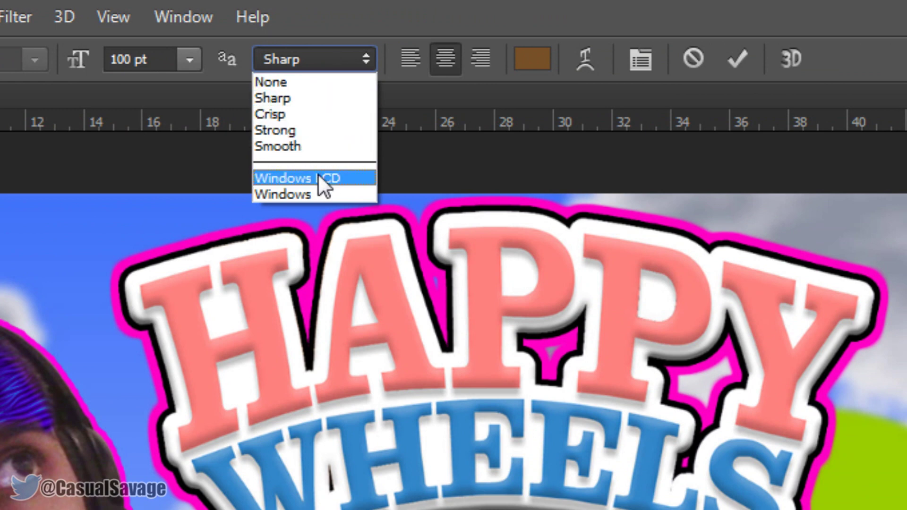
pyautogui.click(360, 99)
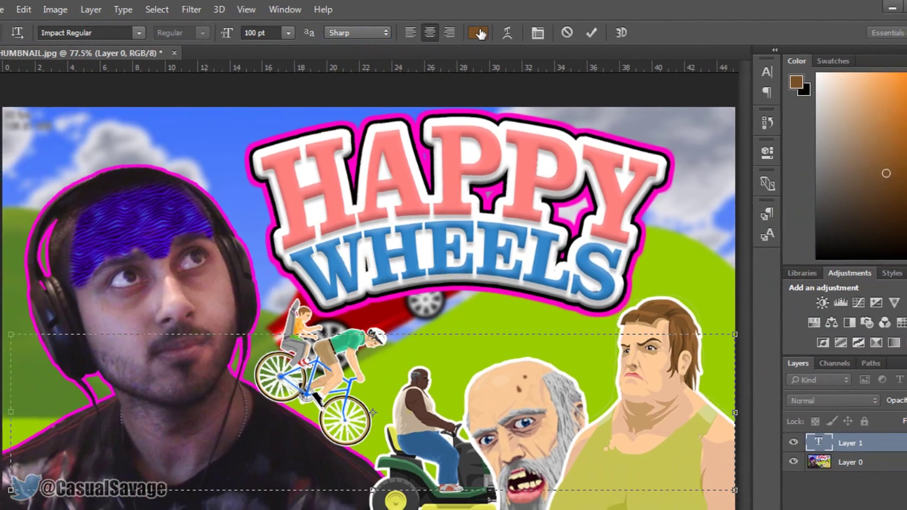
# Set the text colour to ff827e, sampled from the HAPPY title, and enter HAPPY WHEELS as the text
pyautogui.click(480, 34)
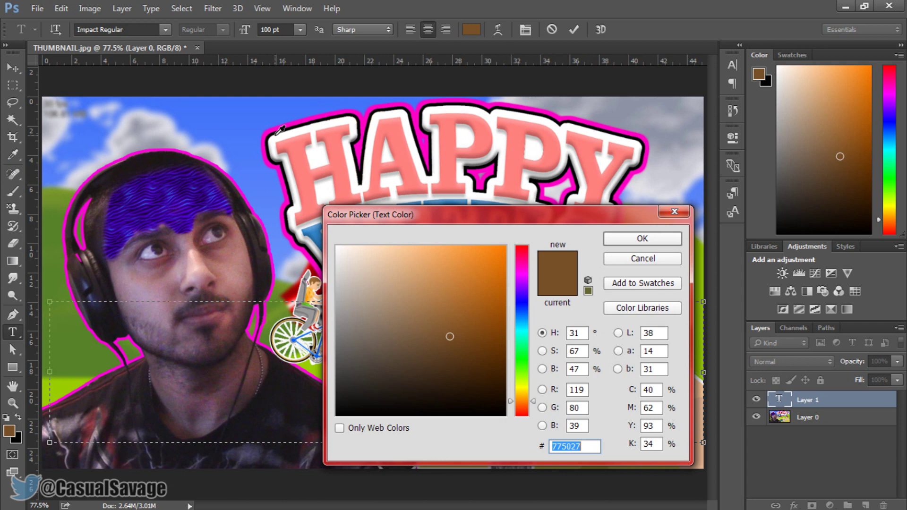
pyautogui.click(309, 180)
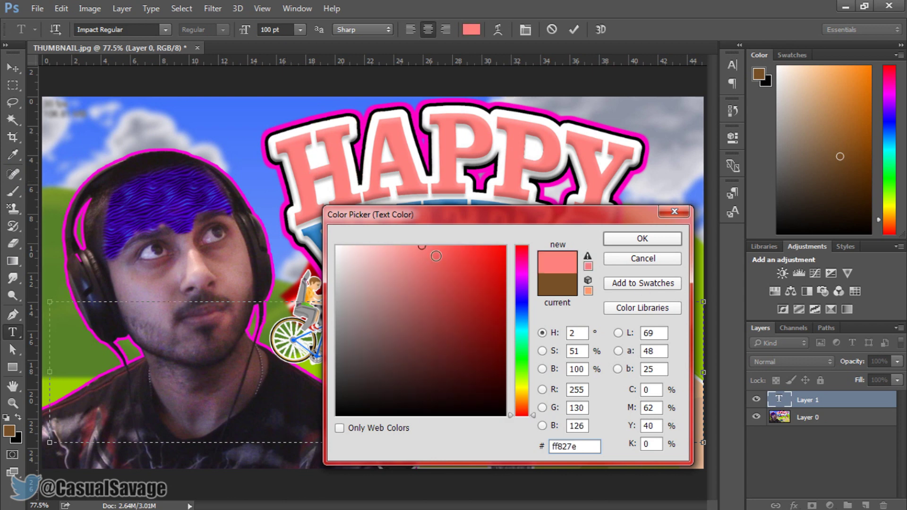
pyautogui.click(628, 242)
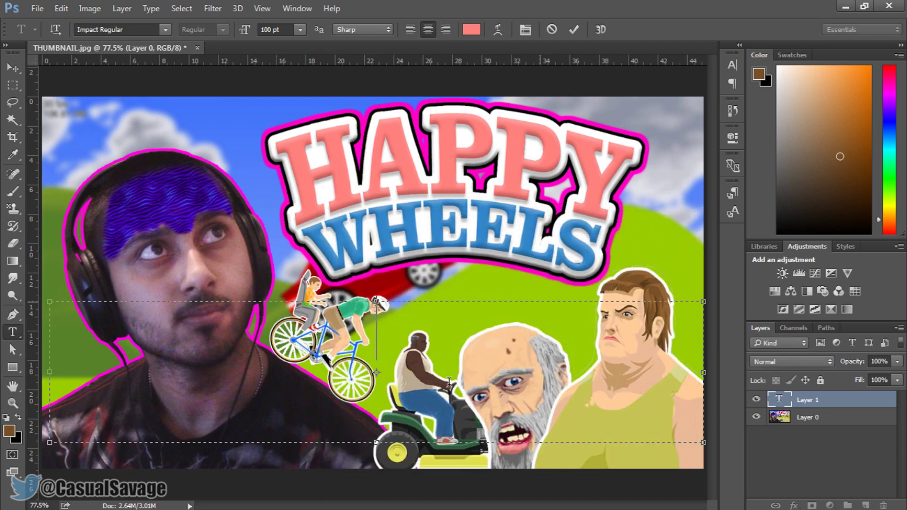
pyautogui.write('HAPPY WHEELS')
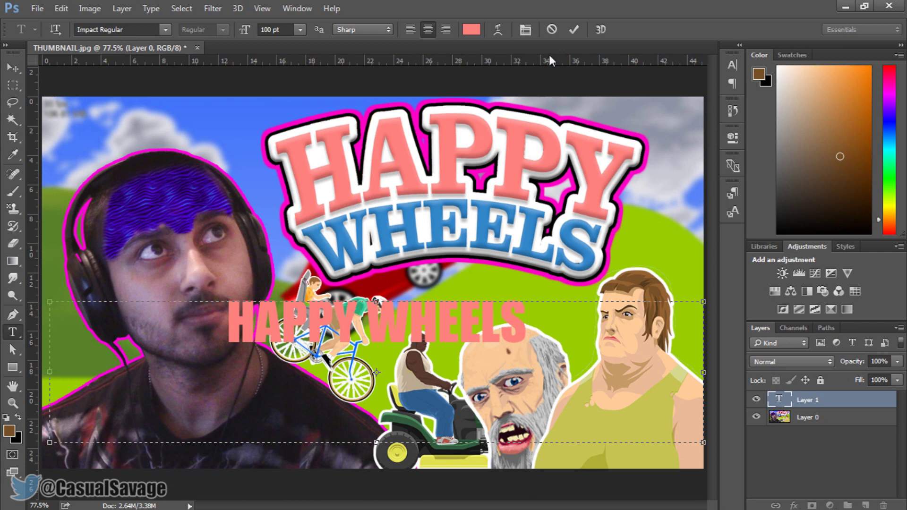
pyautogui.click(574, 30)
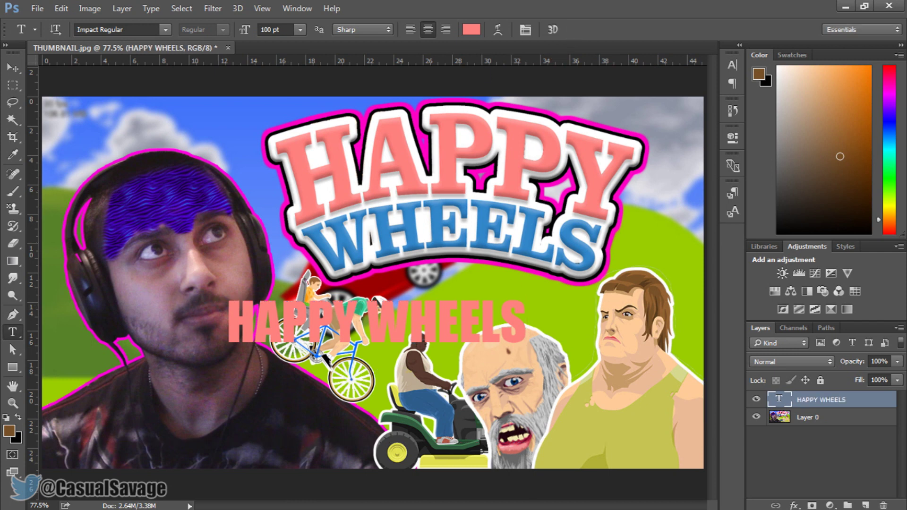
# Move the HAPPY WHEELS text right so it sits beneath the curved title
pyautogui.click(12, 67)
pyautogui.moveTo(390, 251); pyautogui.dragTo(460, 245)
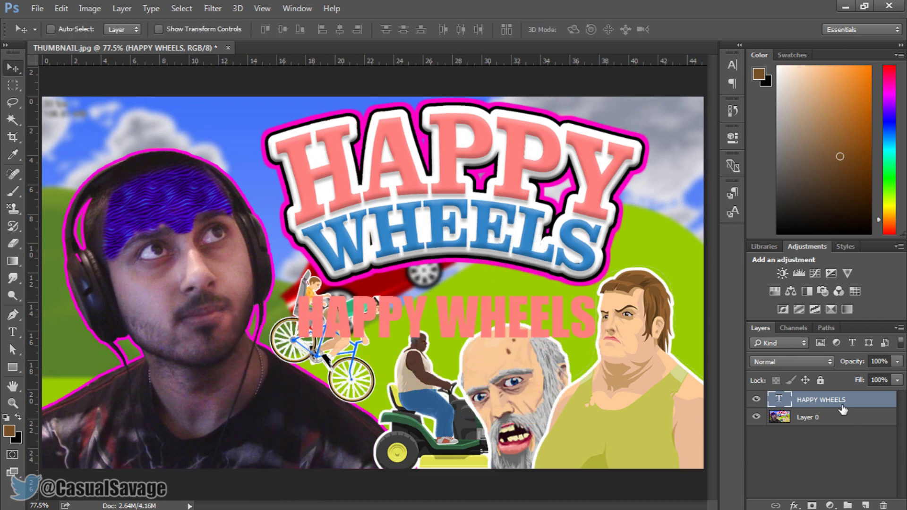
pyautogui.moveTo(841, 409); pyautogui.dragTo(841, 425)
pyautogui.hotkey('ctrl', 'z')
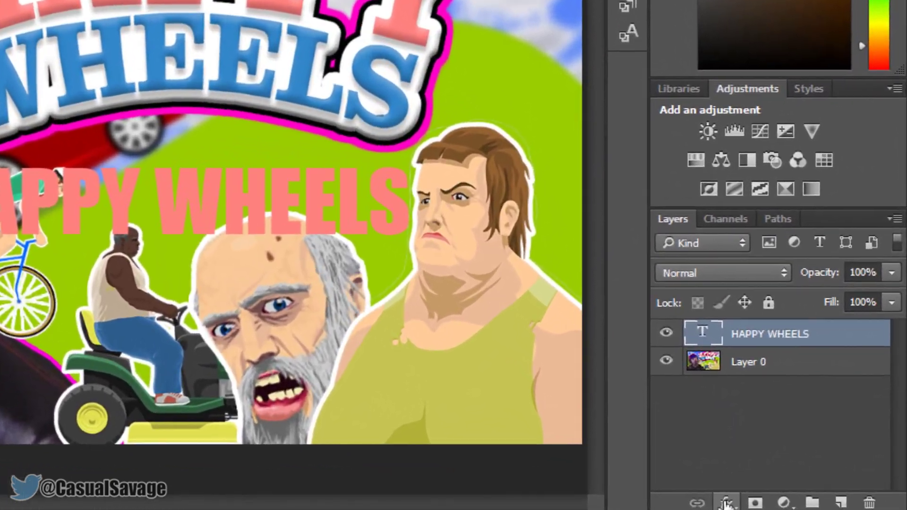
# Add an Inner Bevel and a 5 px black outside stroke to the HAPPY WHEELS text layer
pyautogui.click(775, 504)
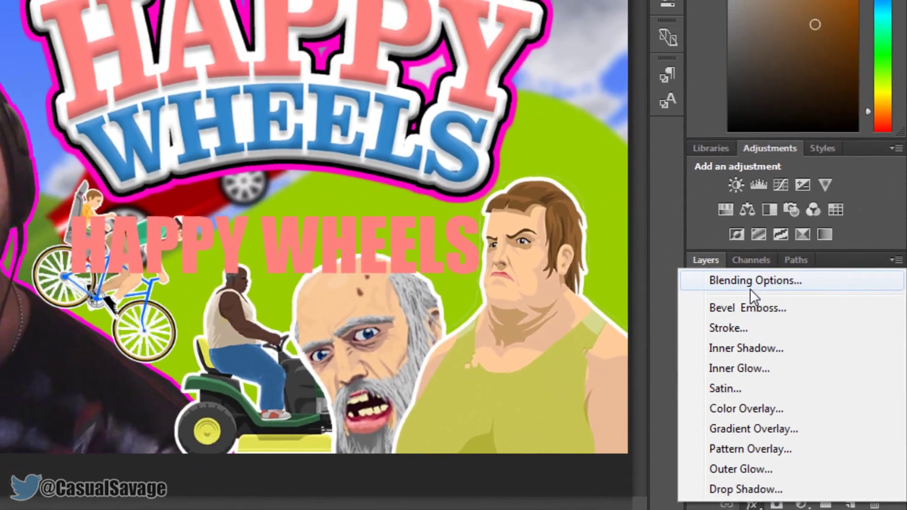
pyautogui.click(714, 220)
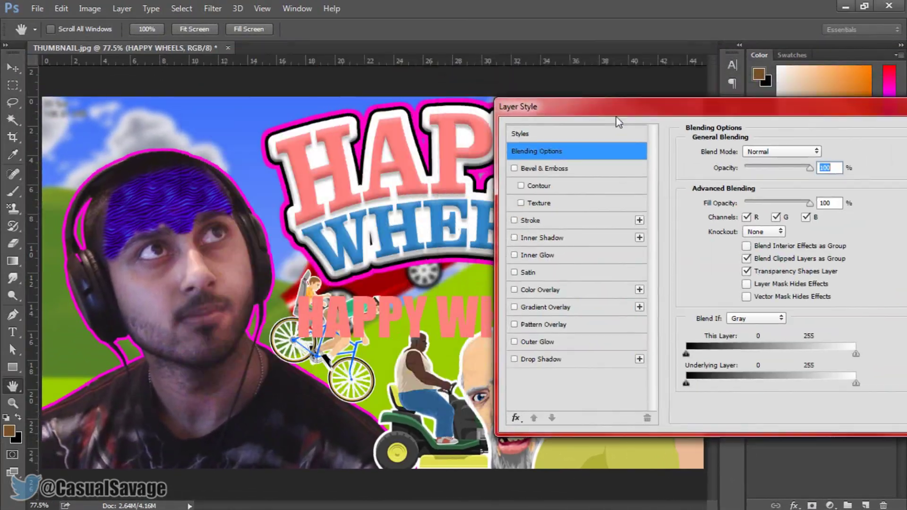
pyautogui.moveTo(617, 122); pyautogui.dragTo(587, 96)
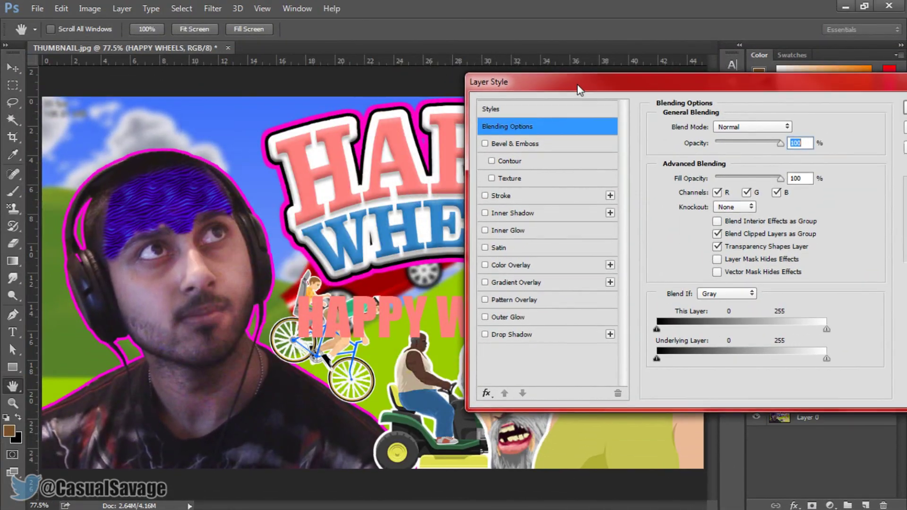
pyautogui.click(507, 143)
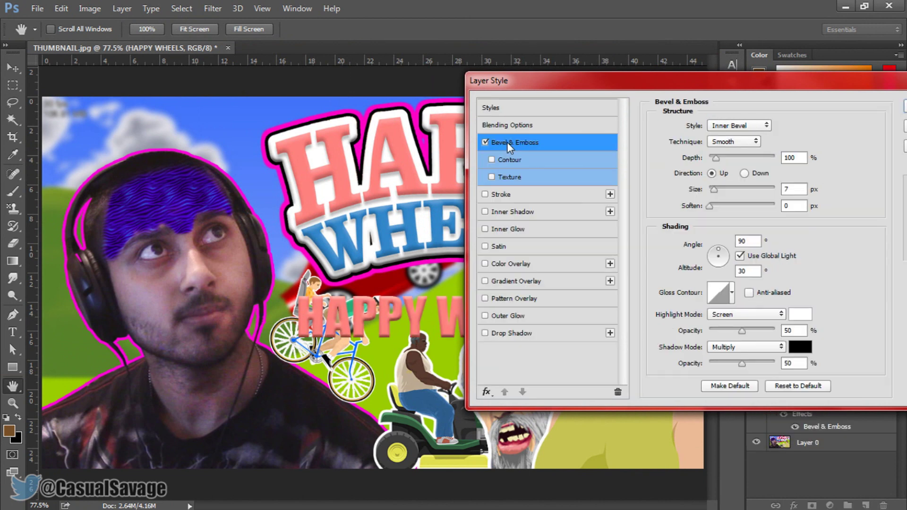
pyautogui.click(506, 196)
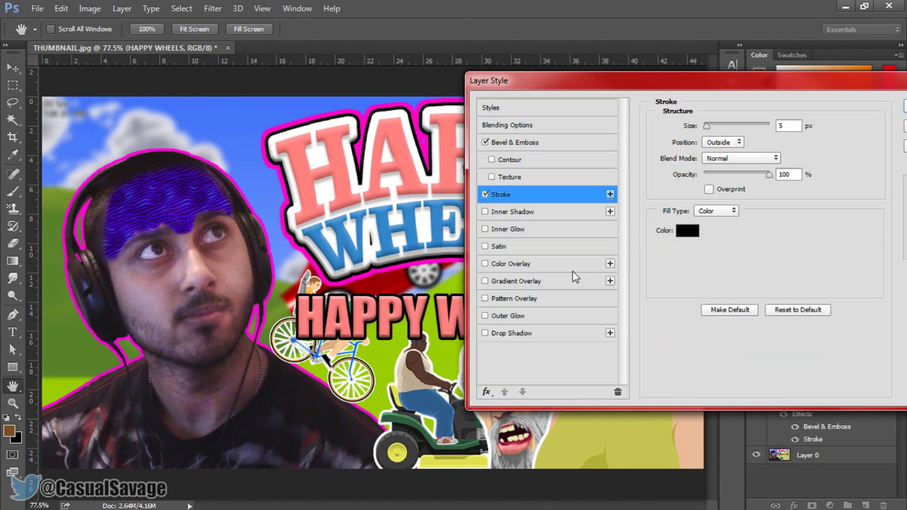
# Add a white Outer Glow to the text with Normal blend mode, 100% opacity and 32 px size
pyautogui.click(509, 316)
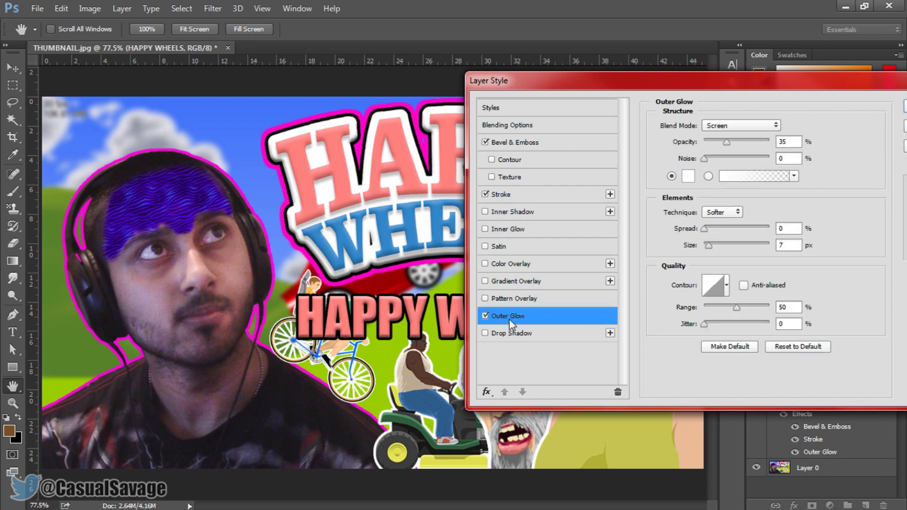
pyautogui.click(717, 123)
pyautogui.click(717, 125)
pyautogui.moveTo(719, 143); pyautogui.dragTo(770, 141)
pyautogui.moveTo(708, 245); pyautogui.dragTo(716, 249)
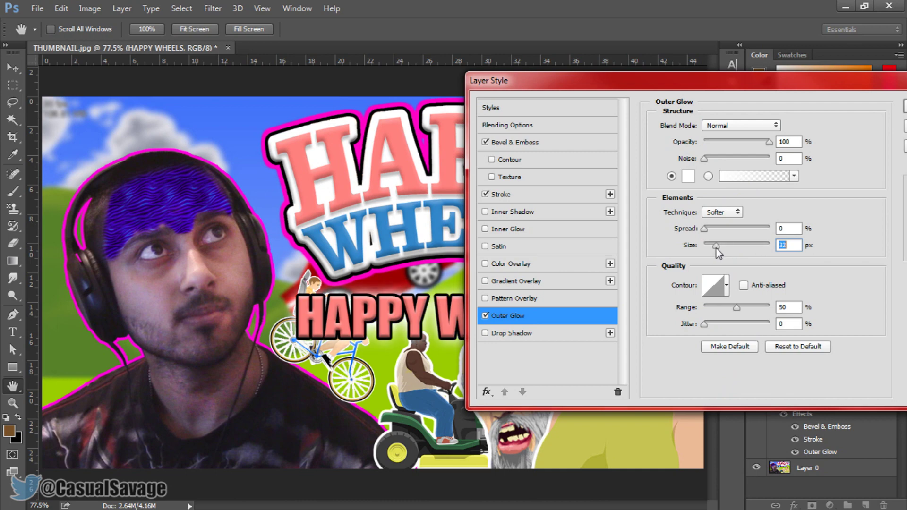
# Add a black Multiply Drop Shadow to the text at 82% opacity, 15% spread and 24 px size, and apply the layer styles
pyautogui.click(509, 333)
pyautogui.moveTo(792, 82); pyautogui.dragTo(431, 105)
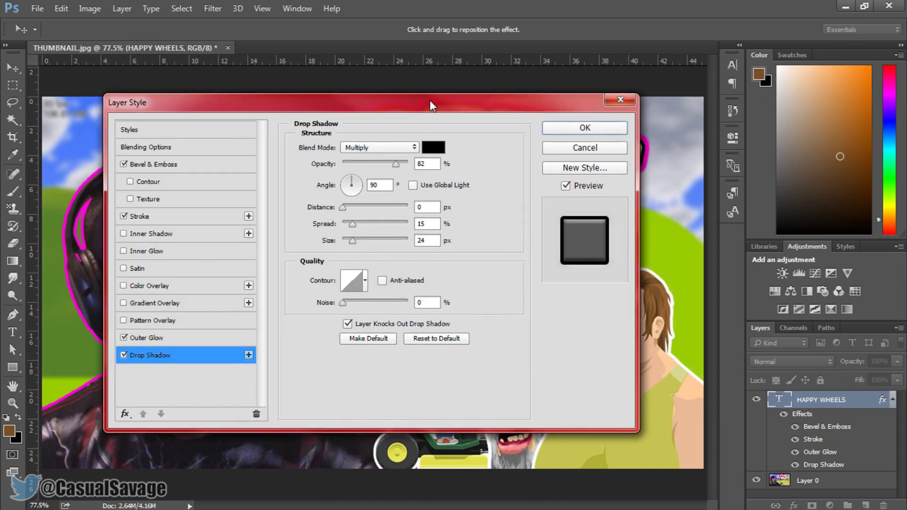
pyautogui.click(584, 128)
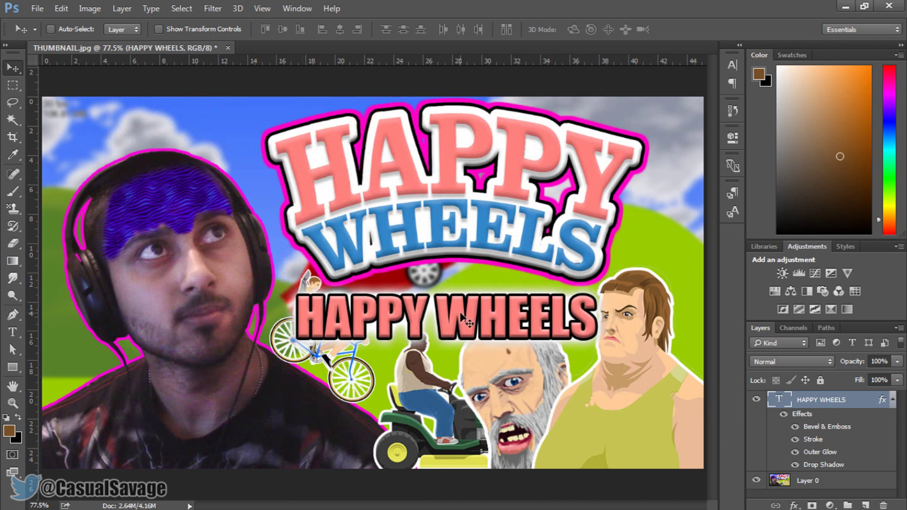
# Delete the HAPPY WHEELS text layer
pyautogui.press('Delete')
# Switch between the Direct Selection and Path Selection tools
pyautogui.rightClick(12, 349)
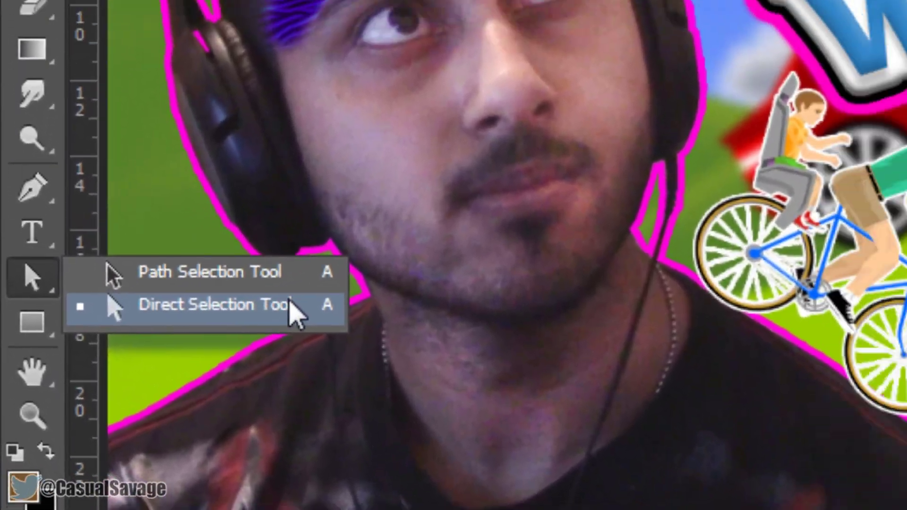
pyautogui.click(289, 306)
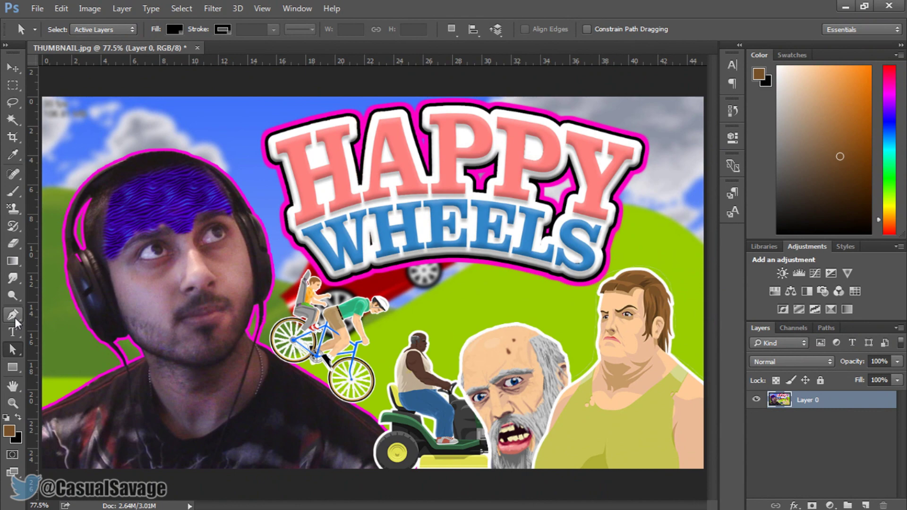
pyautogui.click(12, 313)
pyautogui.click(155, 152)
pyautogui.rightClick(321, 171)
pyautogui.click(373, 186)
pyautogui.press('v')
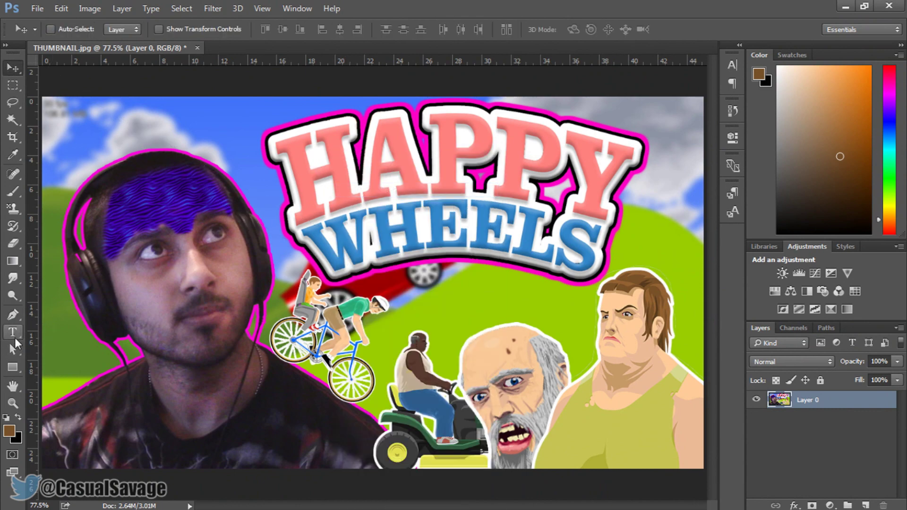
pyautogui.moveTo(13, 346); pyautogui.dragTo(52, 364)
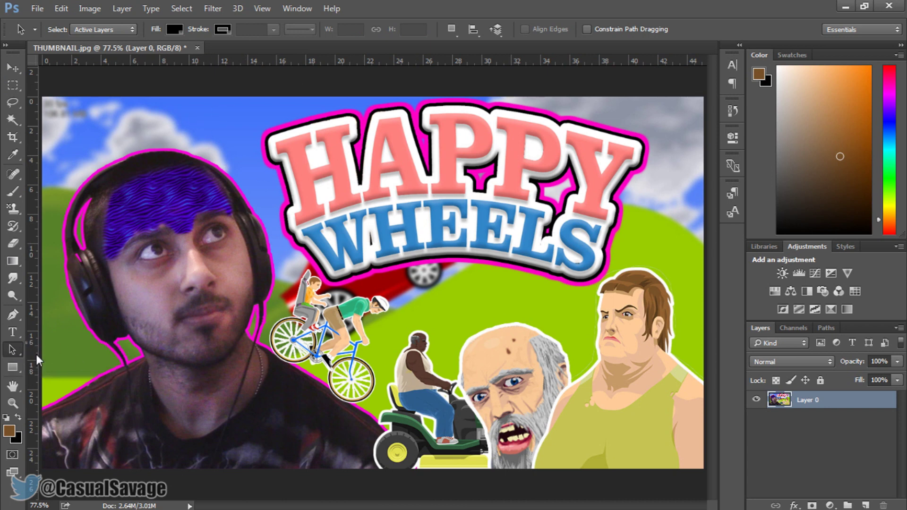
pyautogui.moveTo(14, 349); pyautogui.dragTo(66, 362)
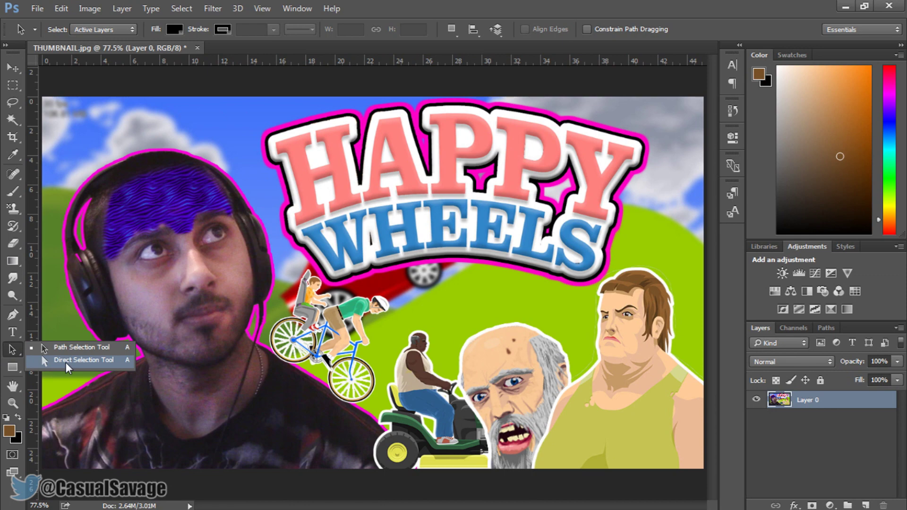
pyautogui.click(66, 362)
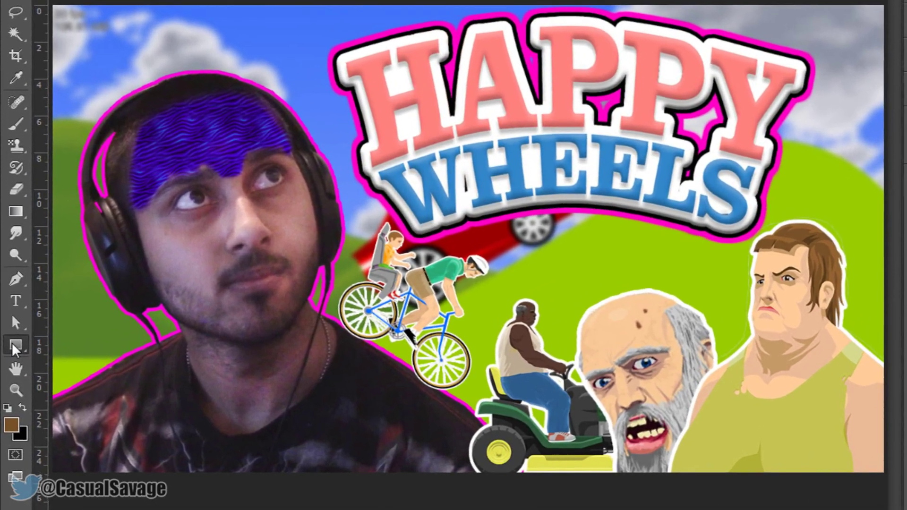
# Activate the Custom Shape tool and choose the fleur-de-lis shape
pyautogui.moveTo(13, 367); pyautogui.dragTo(55, 377)
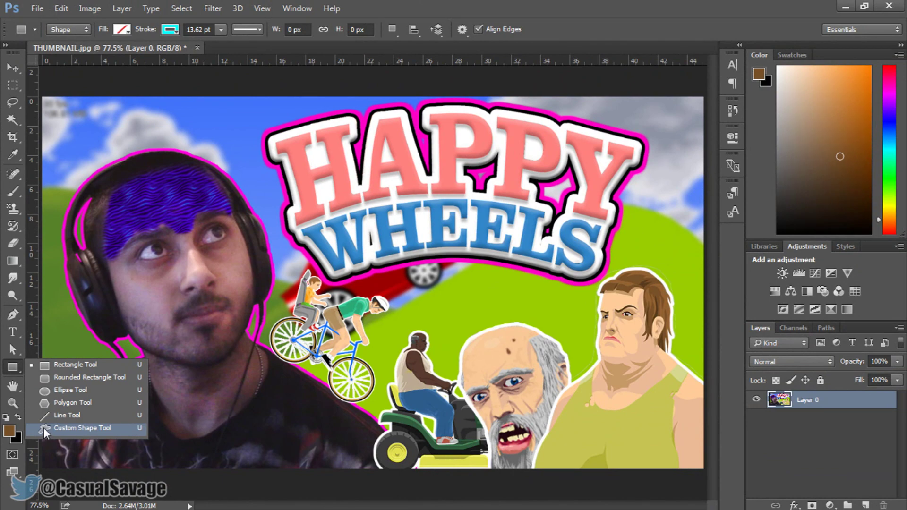
pyautogui.click(43, 426)
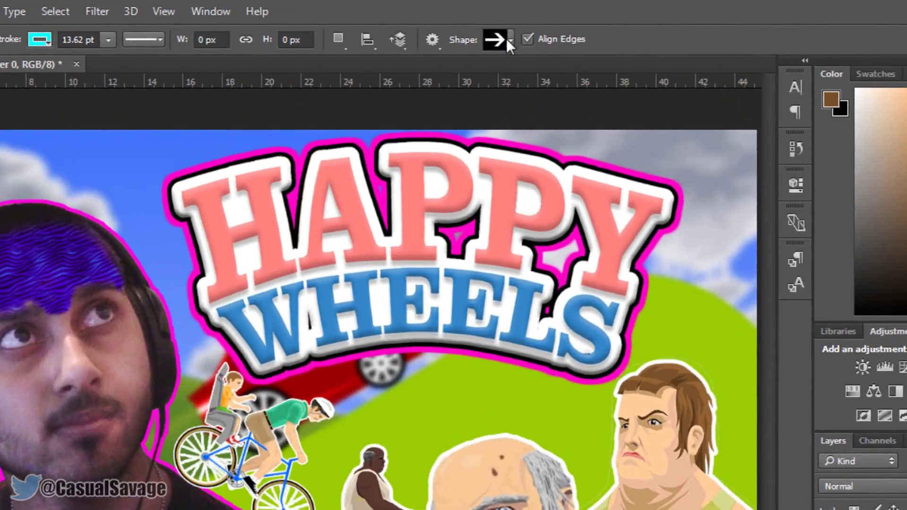
pyautogui.click(519, 29)
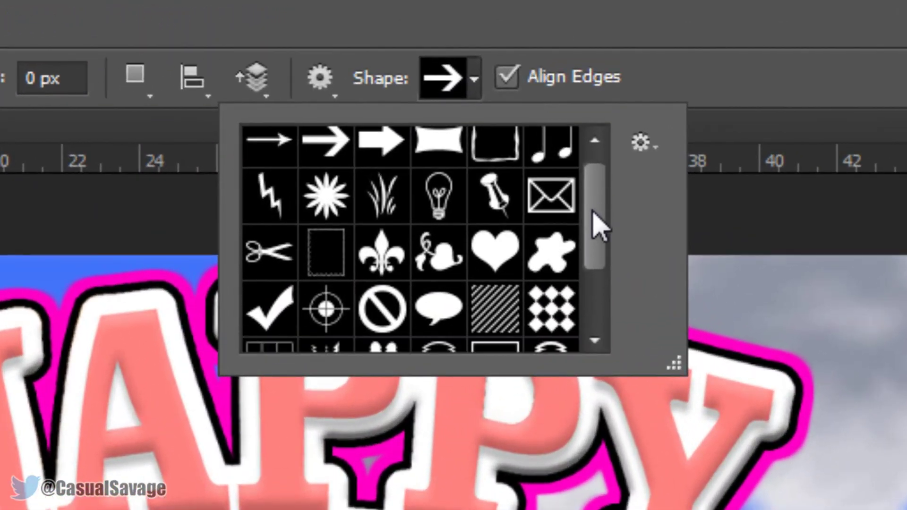
pyautogui.moveTo(574, 130); pyautogui.dragTo(574, 149)
pyautogui.moveTo(596, 252); pyautogui.dragTo(574, 306)
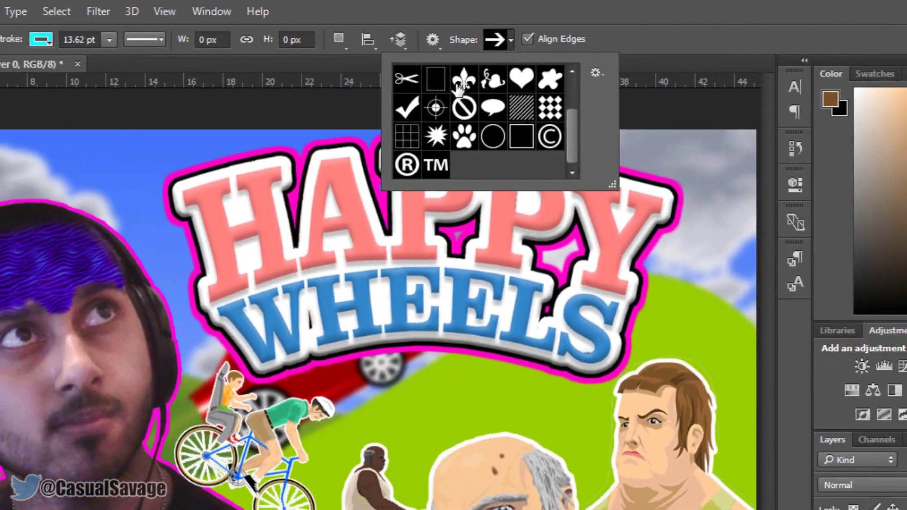
pyautogui.click(460, 83)
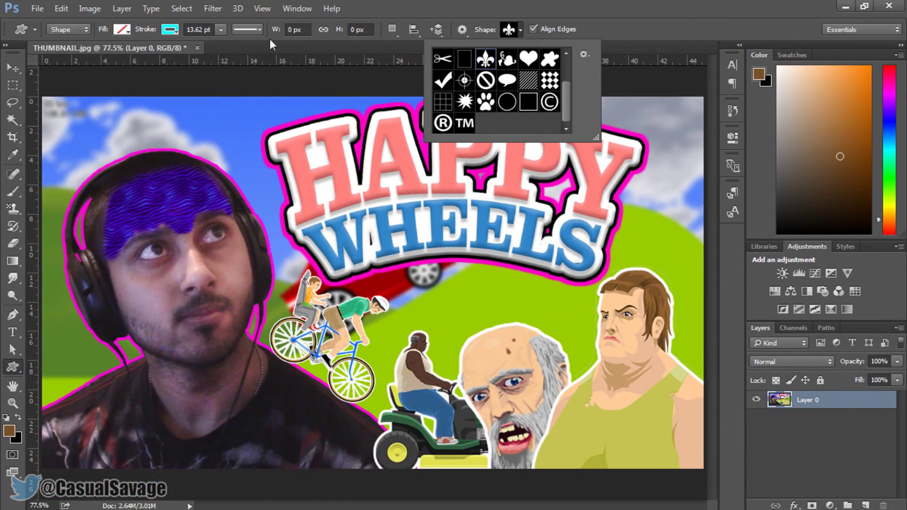
# Draw a fleur-de-lis about 378 by 417 px beside the face, with a white fill and a 15.35 pt black stroke
pyautogui.click(126, 30)
pyautogui.click(127, 30)
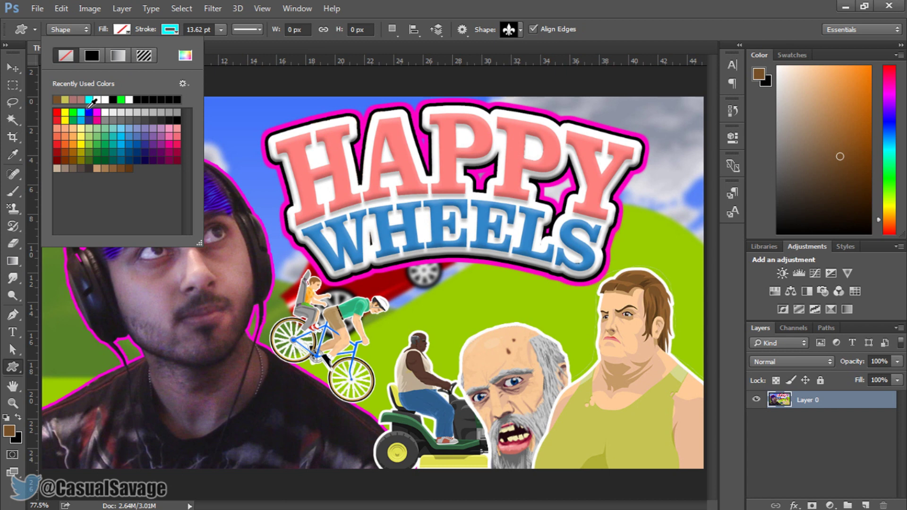
pyautogui.click(110, 99)
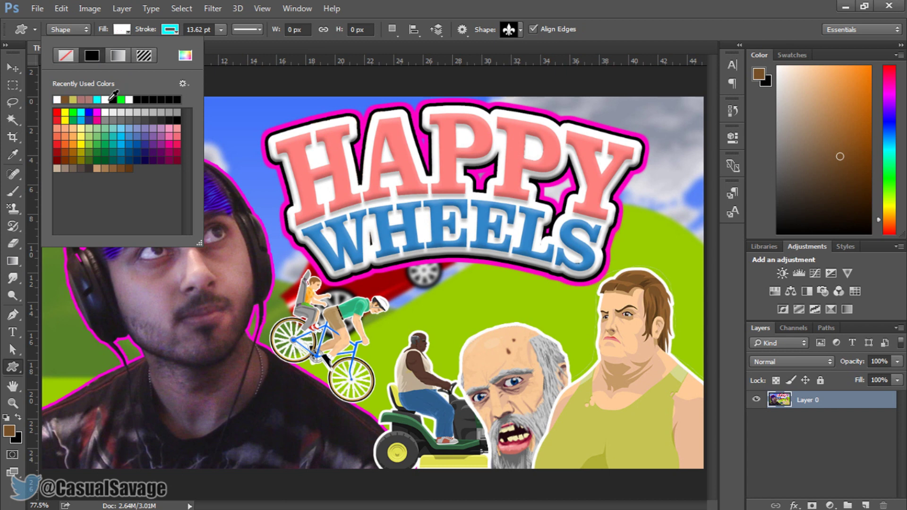
pyautogui.click(170, 30)
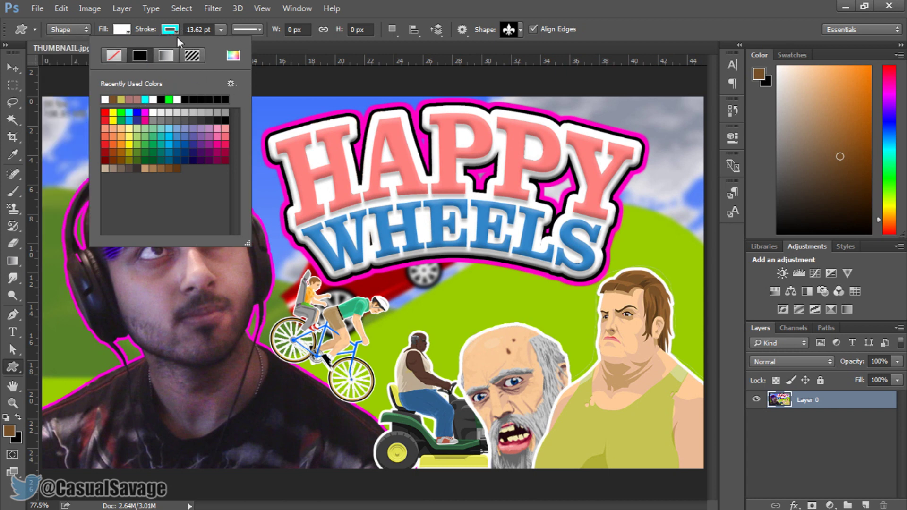
pyautogui.click(220, 100)
pyautogui.click(219, 29)
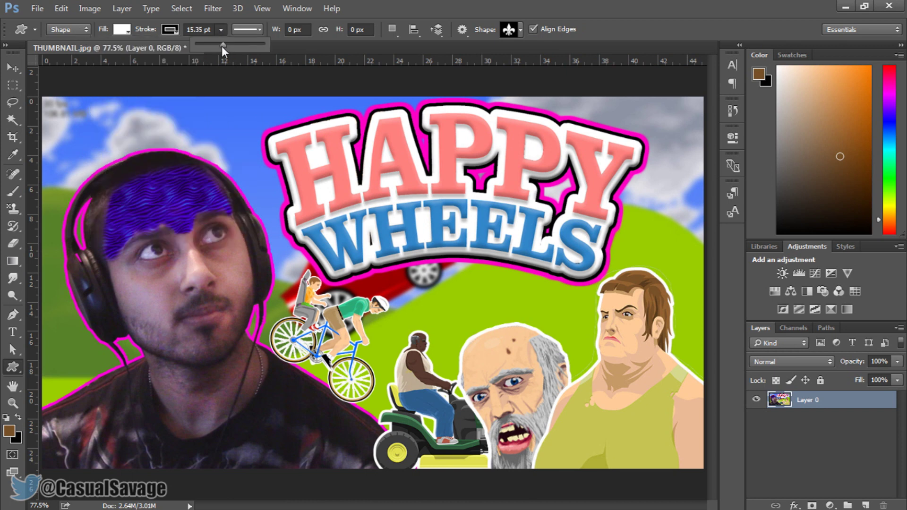
pyautogui.moveTo(215, 158); pyautogui.dragTo(401, 364)
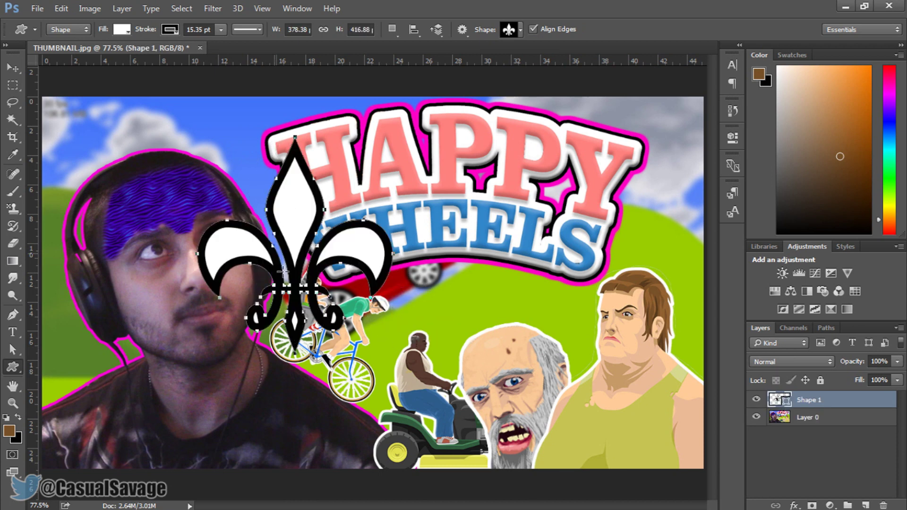
# Move the fleur-de-lis toward the image's centre and delete its layer
pyautogui.click(12, 68)
pyautogui.moveTo(297, 218); pyautogui.dragTo(382, 259)
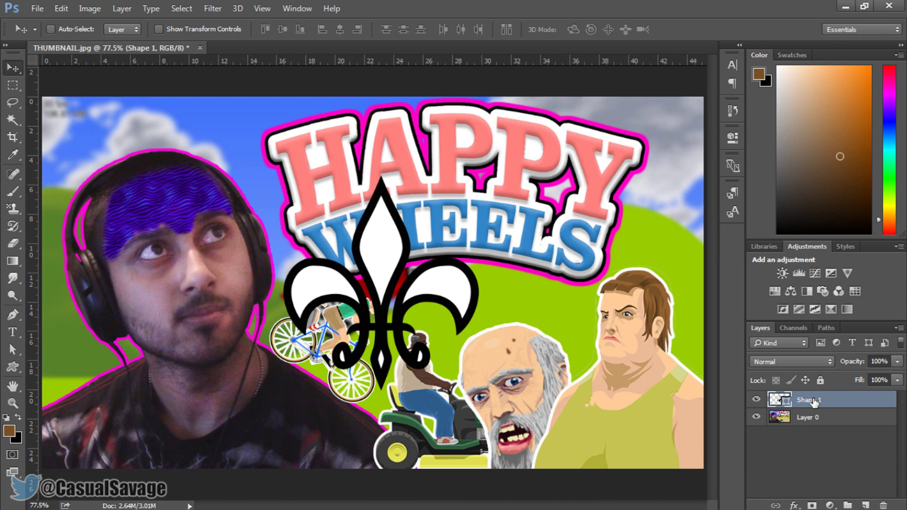
pyautogui.press('Delete')
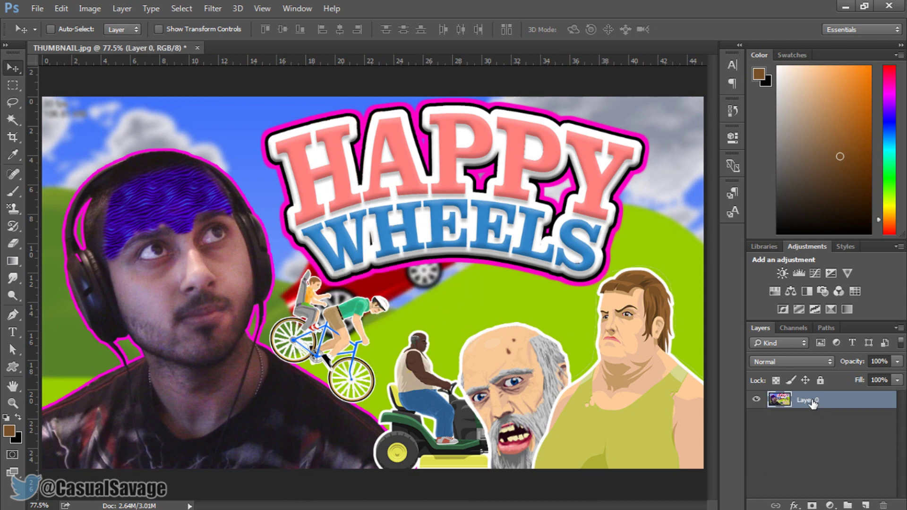
# Activate the Hand tool, and use the Zoom tool to magnify the bearded man's face to 300%
pyautogui.click(13, 385)
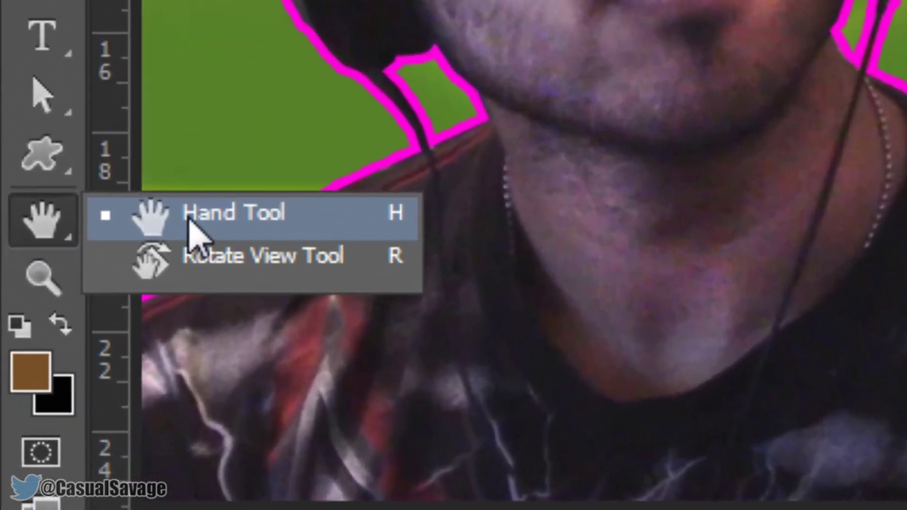
pyautogui.click(125, 307)
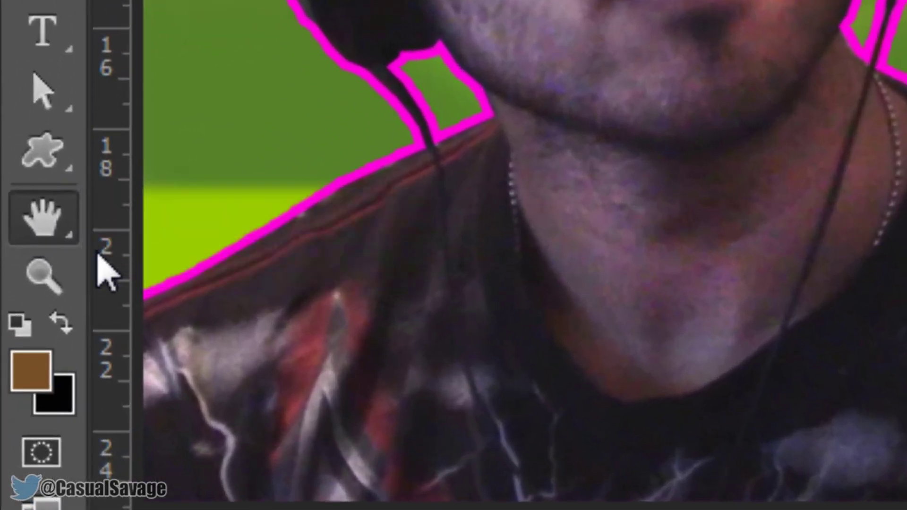
pyautogui.click(39, 278)
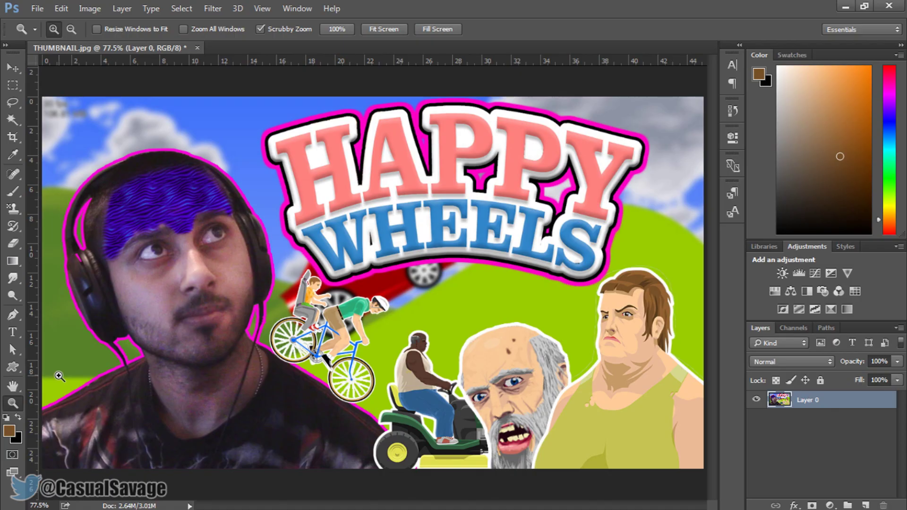
pyautogui.moveTo(524, 392); pyautogui.dragTo(547, 403)
pyautogui.scroll(-2, 365, 351)
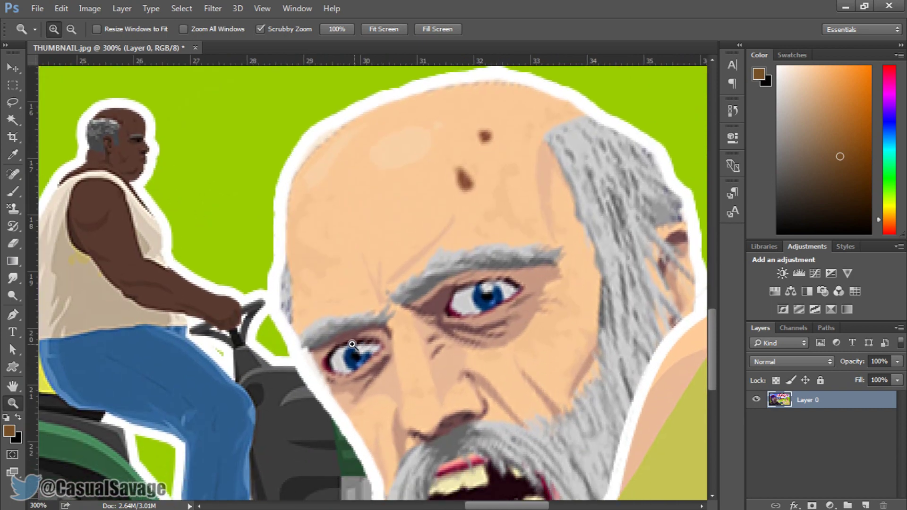
# Pan the magnified image to the man's headband and headphones and across to the WHEELS lettering
pyautogui.moveTo(502, 505); pyautogui.dragTo(380, 505)
pyautogui.moveTo(714, 356); pyautogui.dragTo(709, 245)
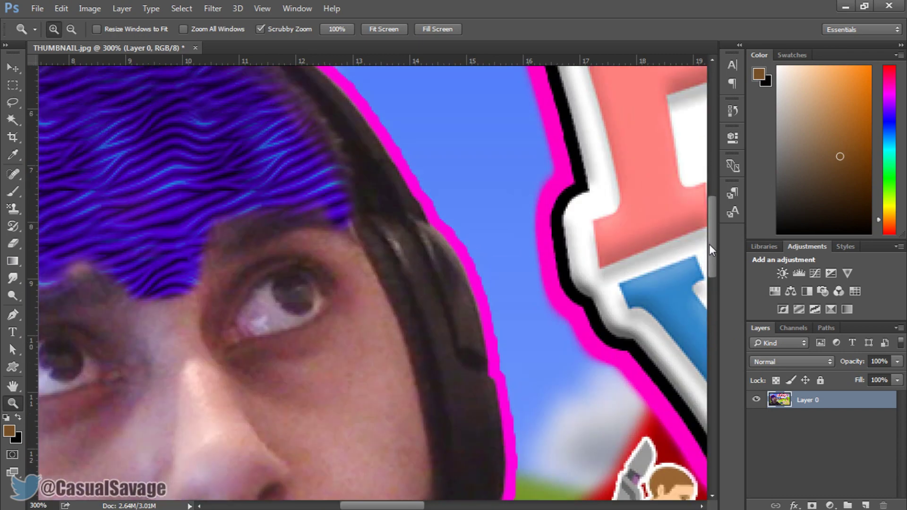
pyautogui.hscroll(10, 617, 360)
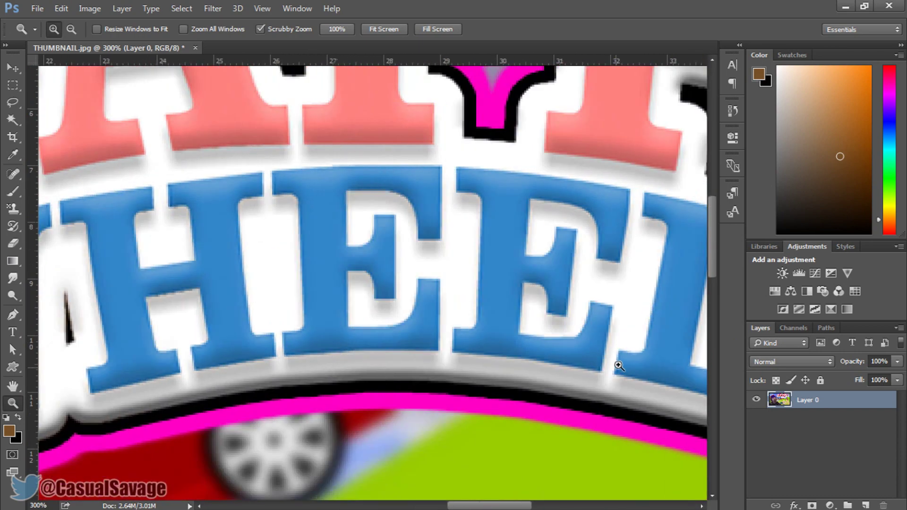
# Pan the magnified image down from the WHEELS lettering to the bearded man's head
pyautogui.moveTo(710, 268); pyautogui.dragTo(698, 377)
pyautogui.scroll(-2, 699, 377)
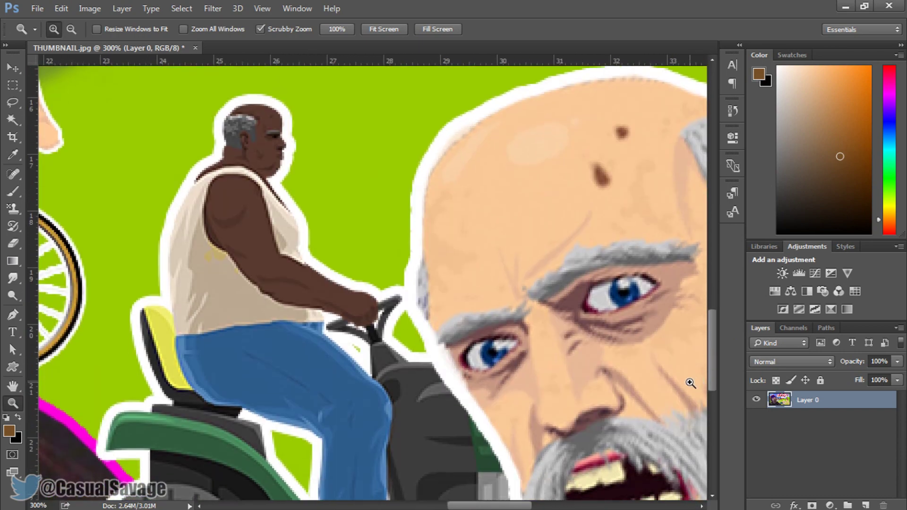
pyautogui.click(18, 384)
pyautogui.moveTo(308, 384); pyautogui.dragTo(274, 386)
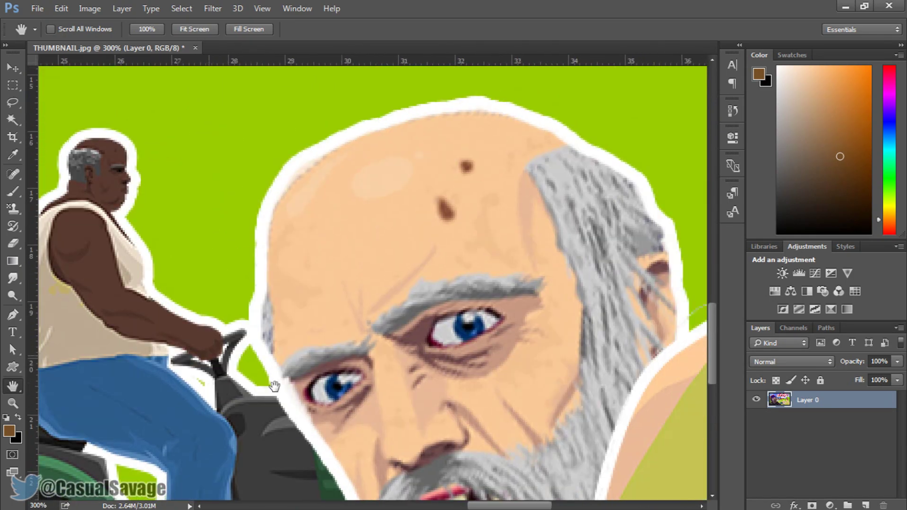
# Rotate the canvas view to about -157° with the Rotate View tool, and return the rotation angle to 0°
pyautogui.rightClick(13, 386)
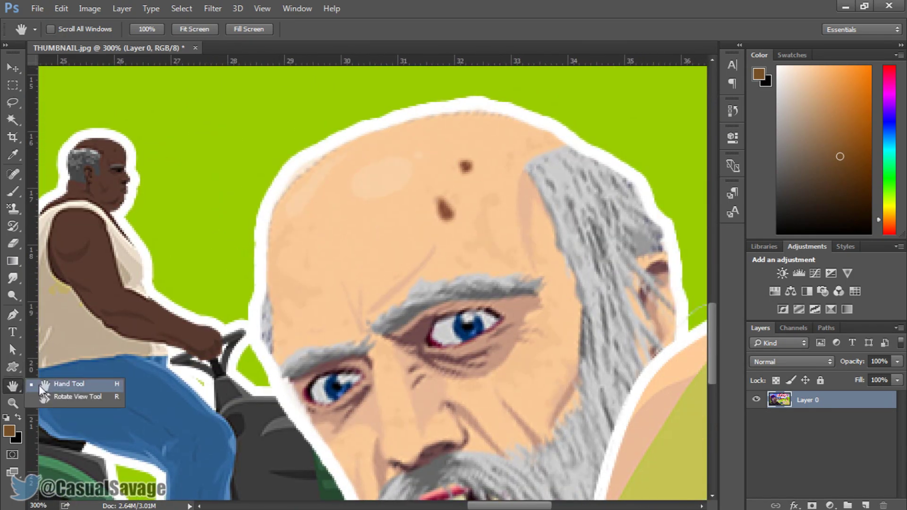
pyautogui.click(66, 396)
pyautogui.moveTo(307, 293); pyautogui.dragTo(504, 241)
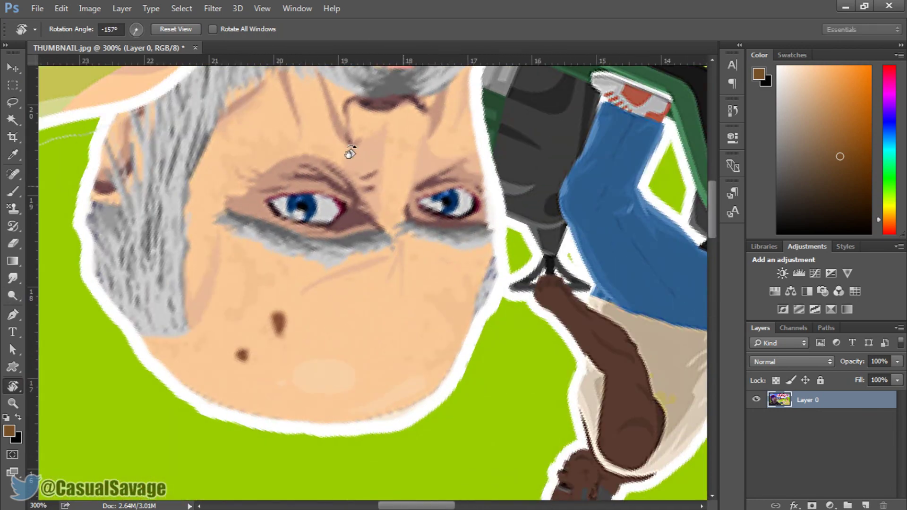
pyautogui.click(114, 29)
pyautogui.write('0')
pyautogui.press('Return')
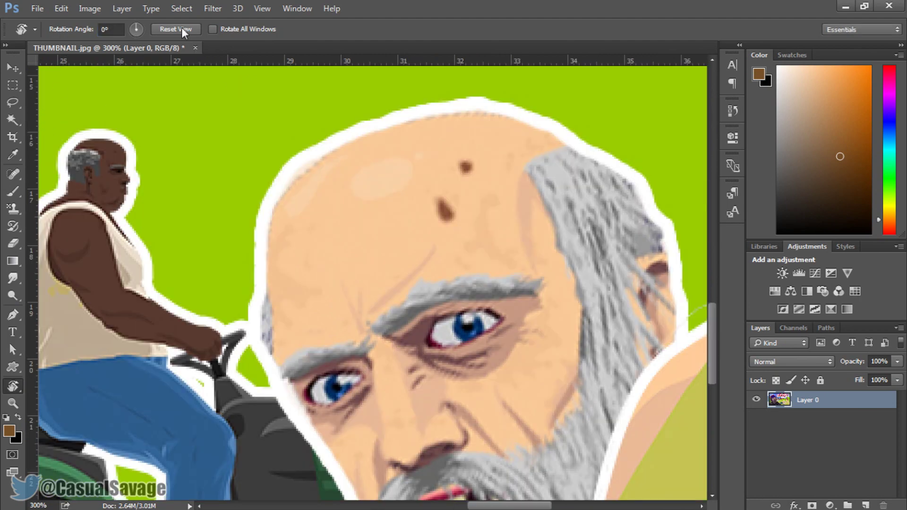
# Fit the whole image on screen using the Zoom tool
pyautogui.click(13, 402)
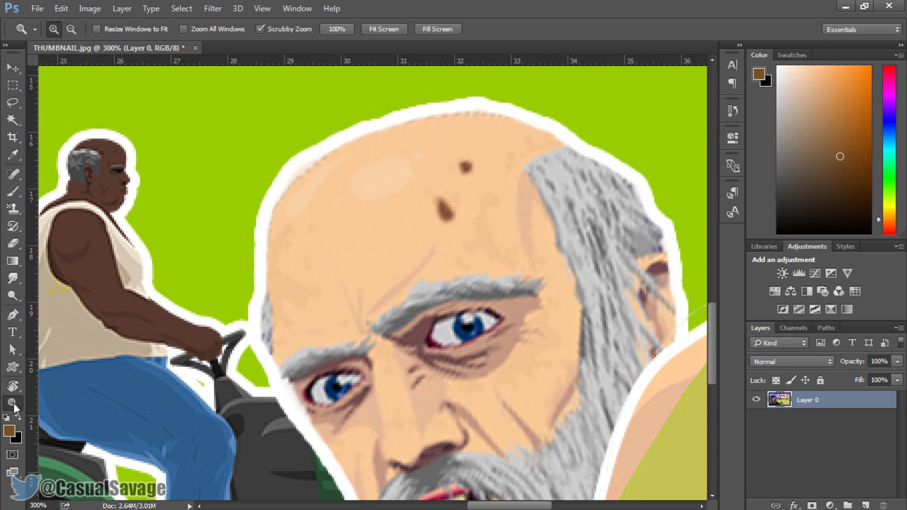
pyautogui.rightClick(369, 204)
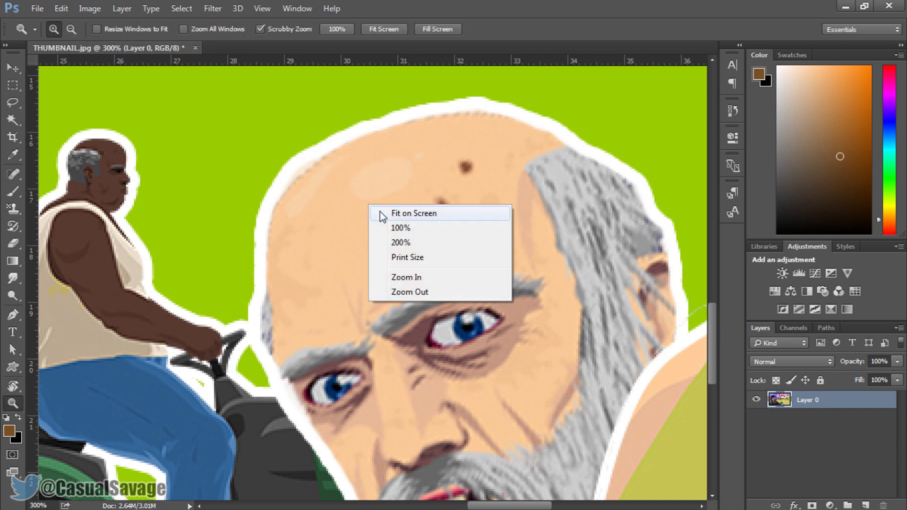
pyautogui.click(380, 212)
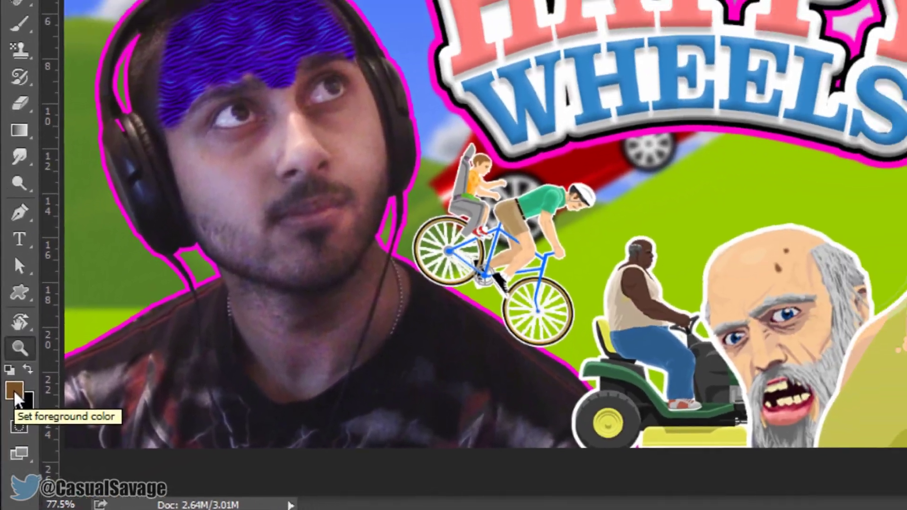
# Set the foreground colour to orange ff8300
pyautogui.click(20, 339)
pyautogui.write('ff8300')
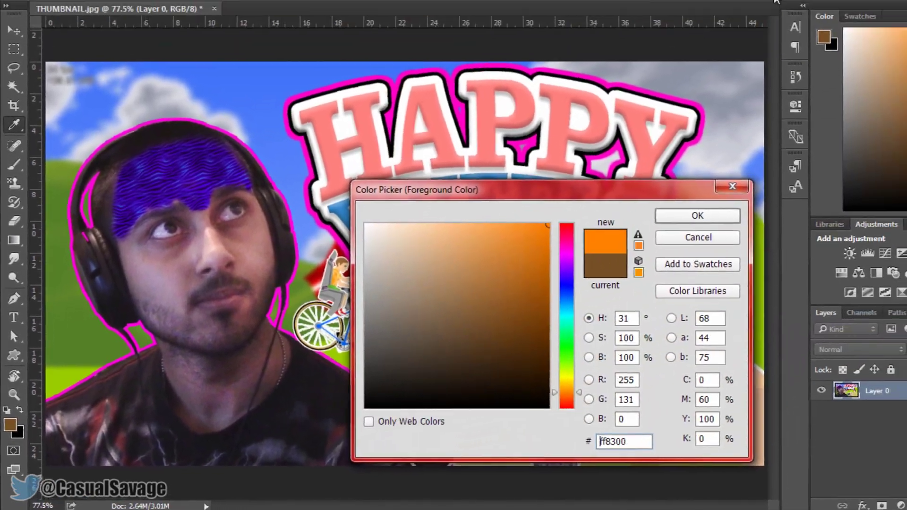
pyautogui.press('Return')
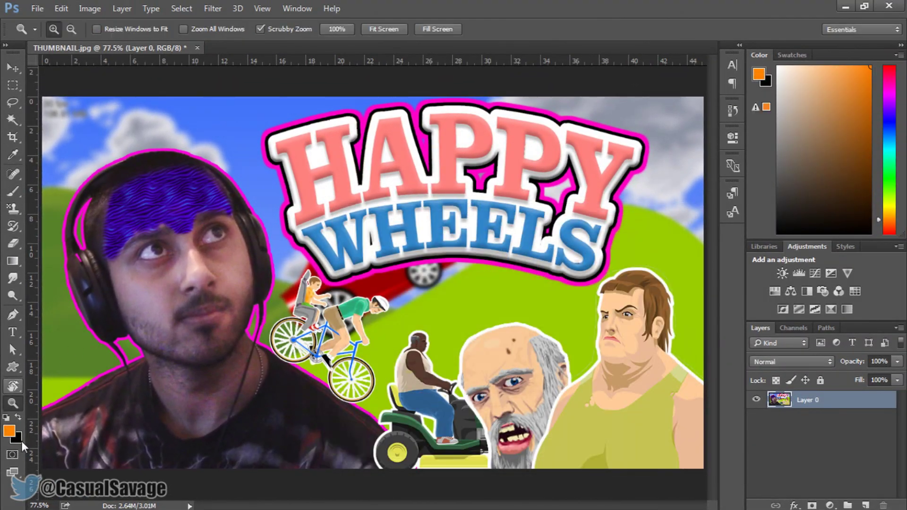
# Swap the foreground and background colours, and set the new foreground colour to white ffffff
pyautogui.press('space')
pyautogui.click(18, 416)
pyautogui.click(9, 431)
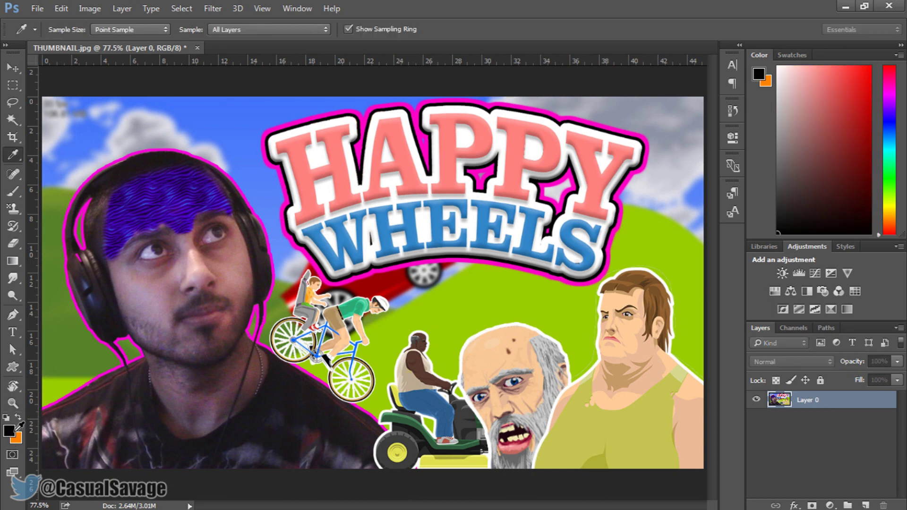
pyautogui.write('ffffff')
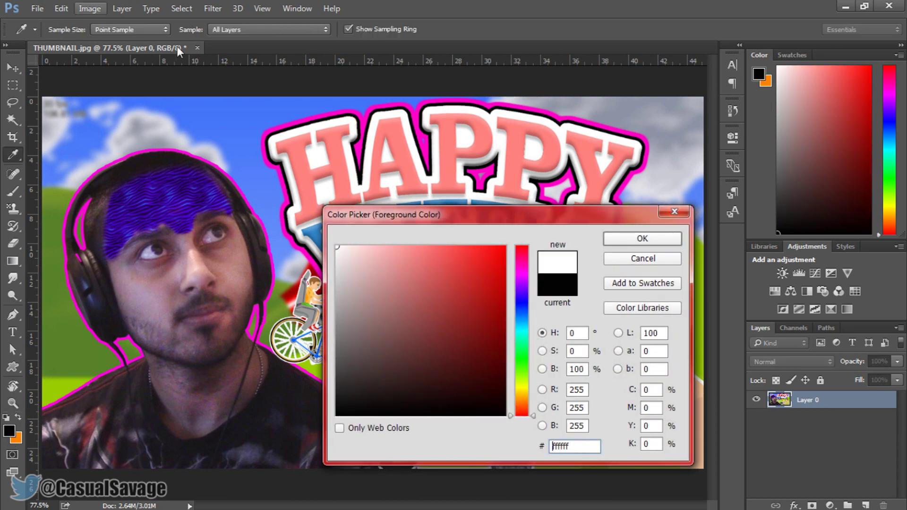
pyautogui.click(638, 240)
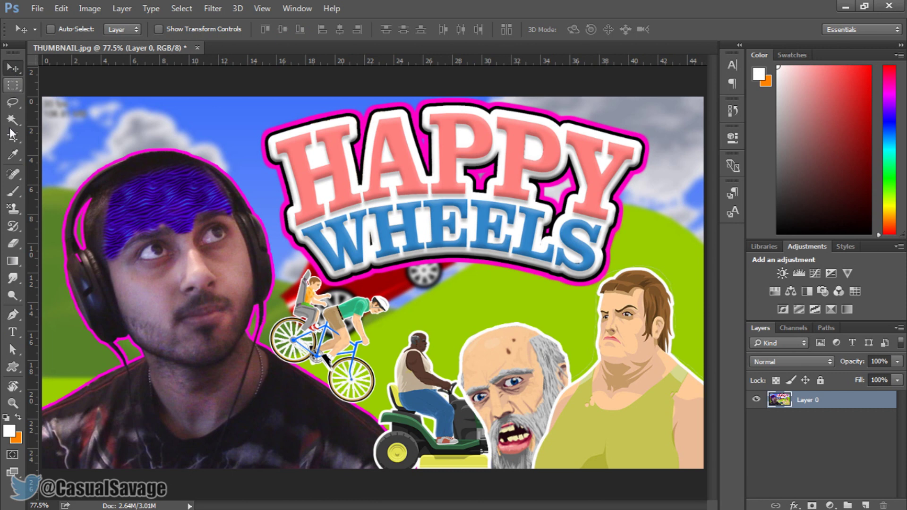
# With the Move tool, place a vertical and a horizontal guide through the image's centre, and remove both guides
pyautogui.press('v')
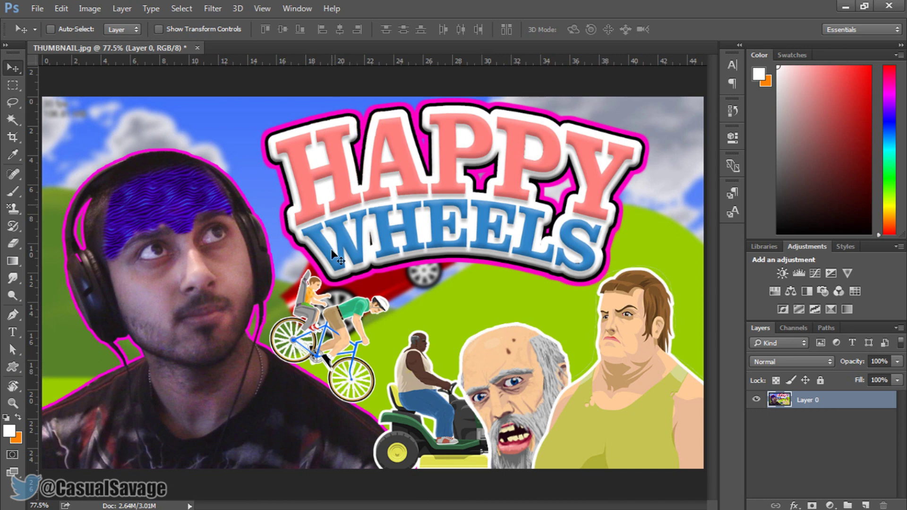
pyautogui.click(262, 8)
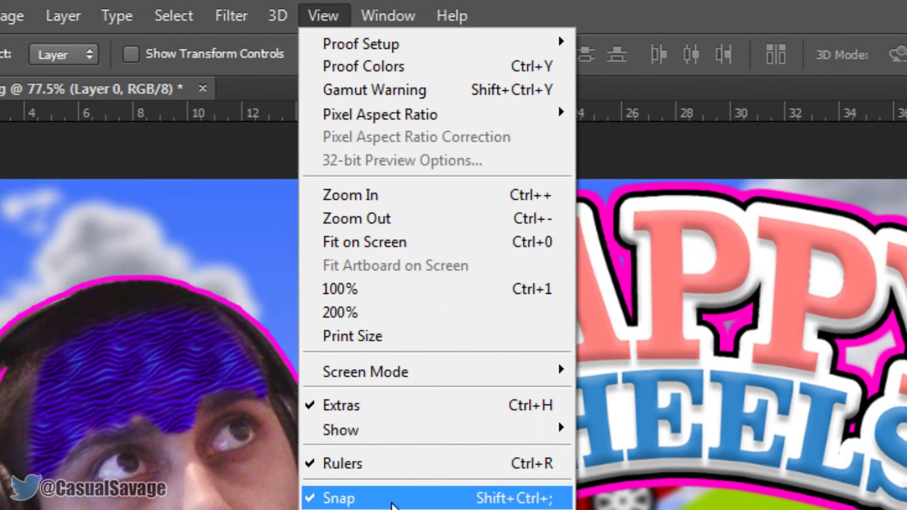
pyautogui.click(395, 500)
pyautogui.moveTo(31, 364); pyautogui.dragTo(369, 352)
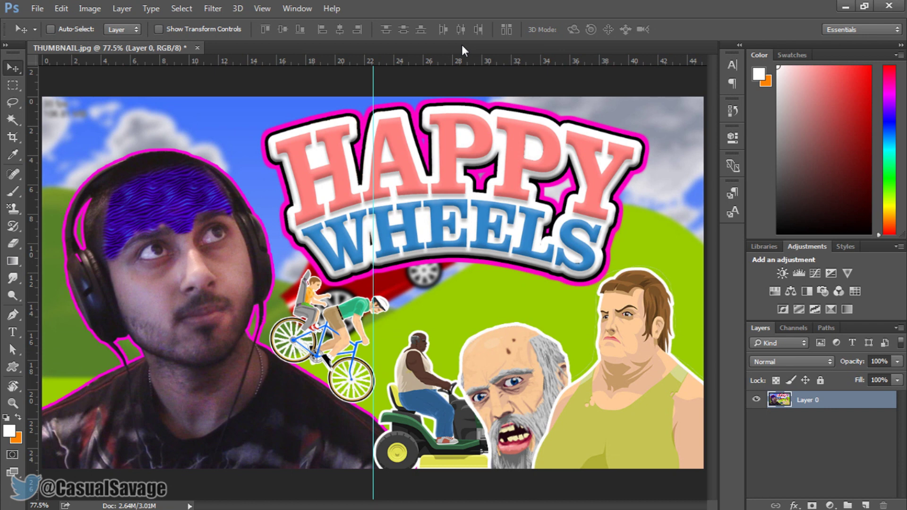
pyautogui.moveTo(452, 67); pyautogui.dragTo(422, 282)
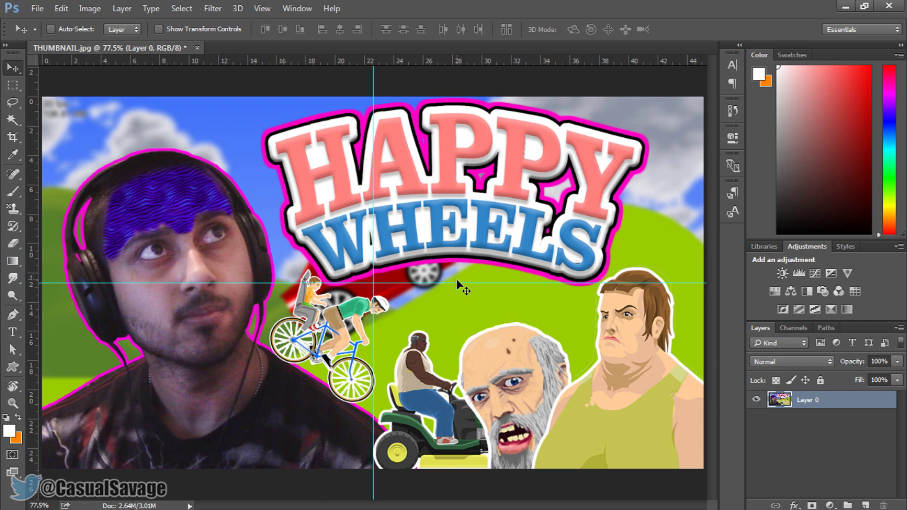
pyautogui.moveTo(457, 283); pyautogui.dragTo(453, 19)
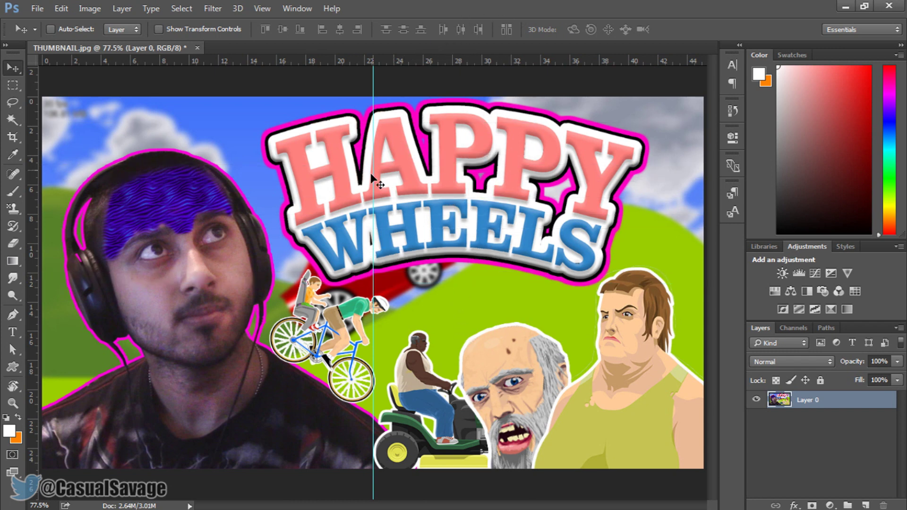
pyautogui.moveTo(374, 174); pyautogui.dragTo(418, 59)
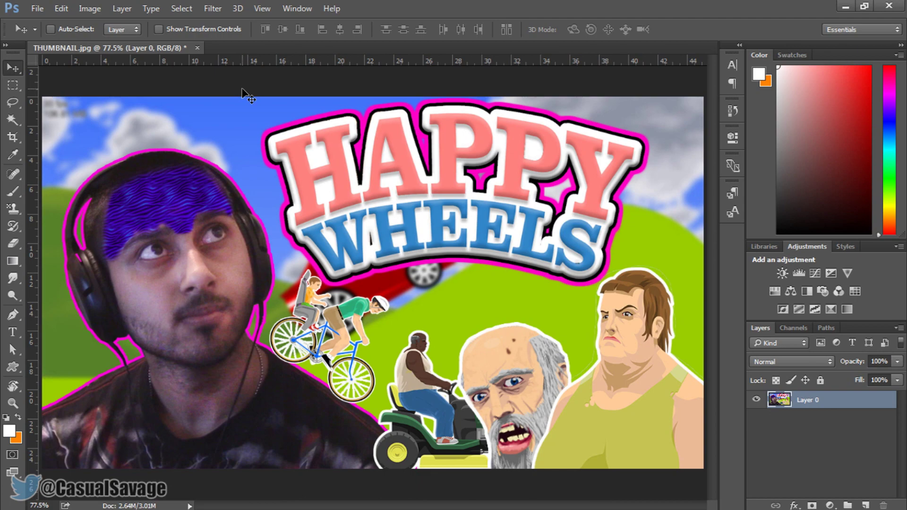
# Preview a Gaussian Blur with a 4.2-pixel radius on Layer 0, and cancel it
pyautogui.click(212, 8)
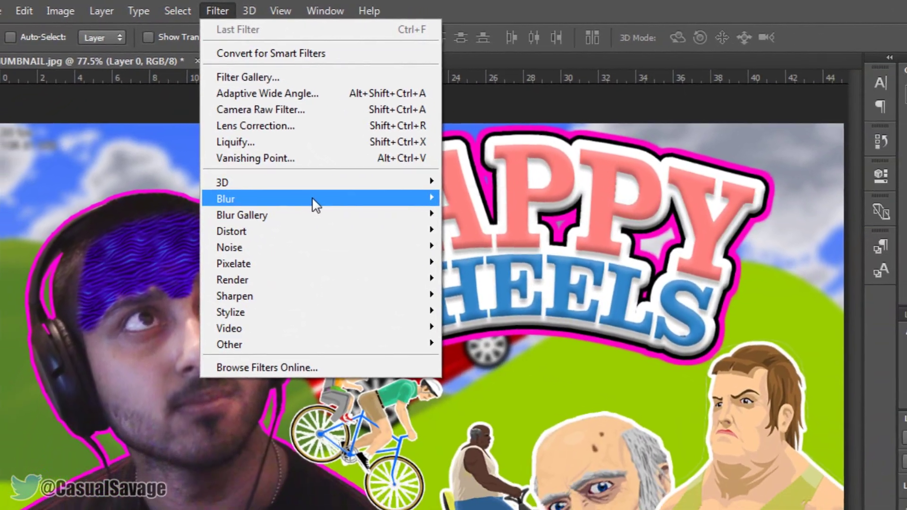
pyautogui.moveTo(312, 198)
pyautogui.click(491, 272)
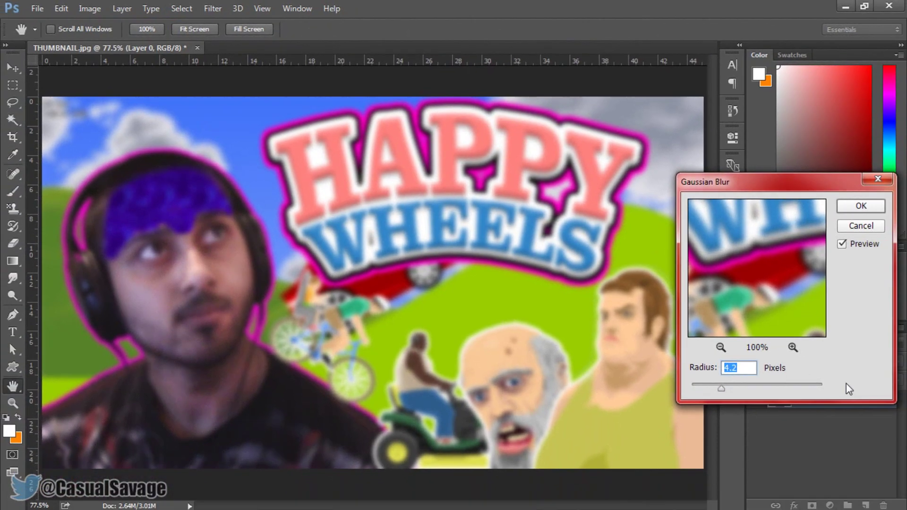
pyautogui.click(861, 226)
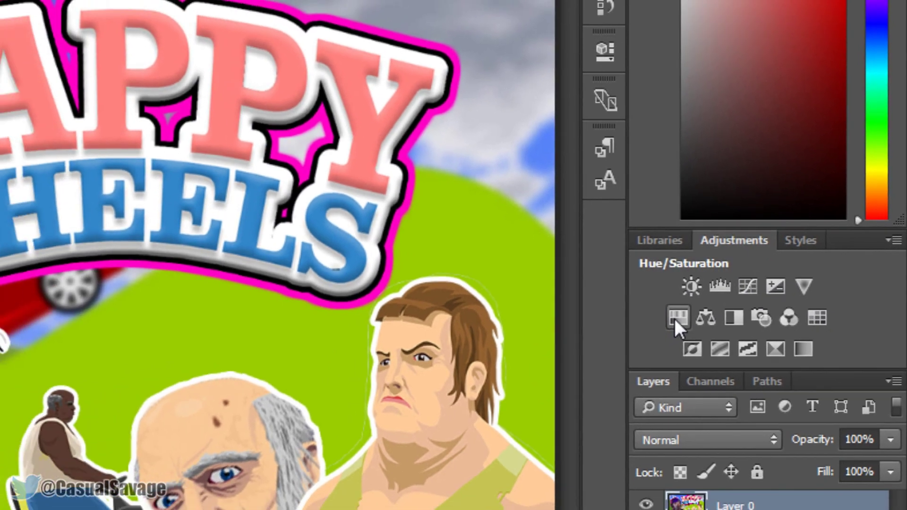
# Add a Hue/Saturation adjustment layer above Layer 0 and try out its sliders
pyautogui.click(645, 325)
pyautogui.click(705, 310)
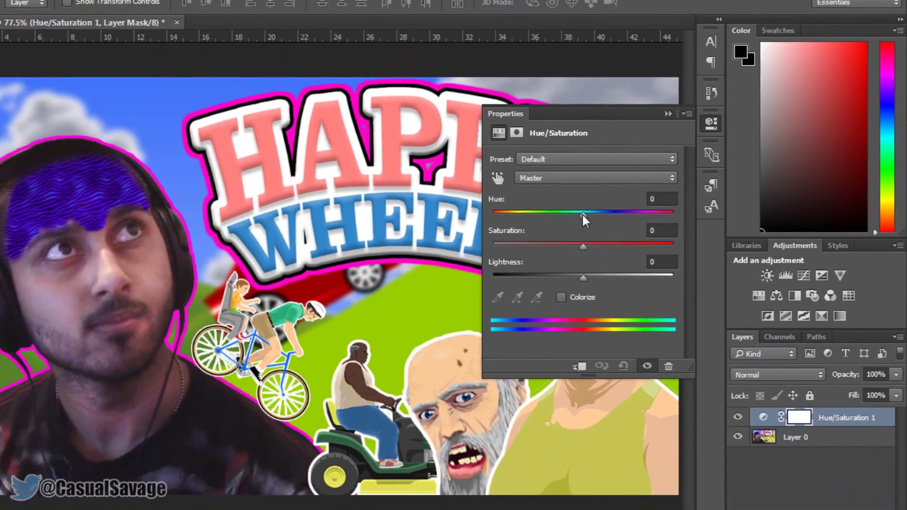
pyautogui.moveTo(582, 213); pyautogui.dragTo(588, 278)
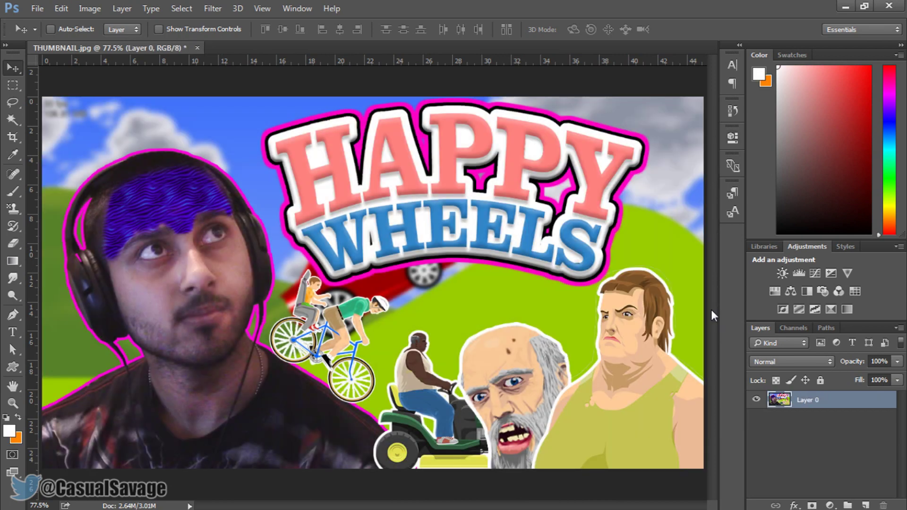